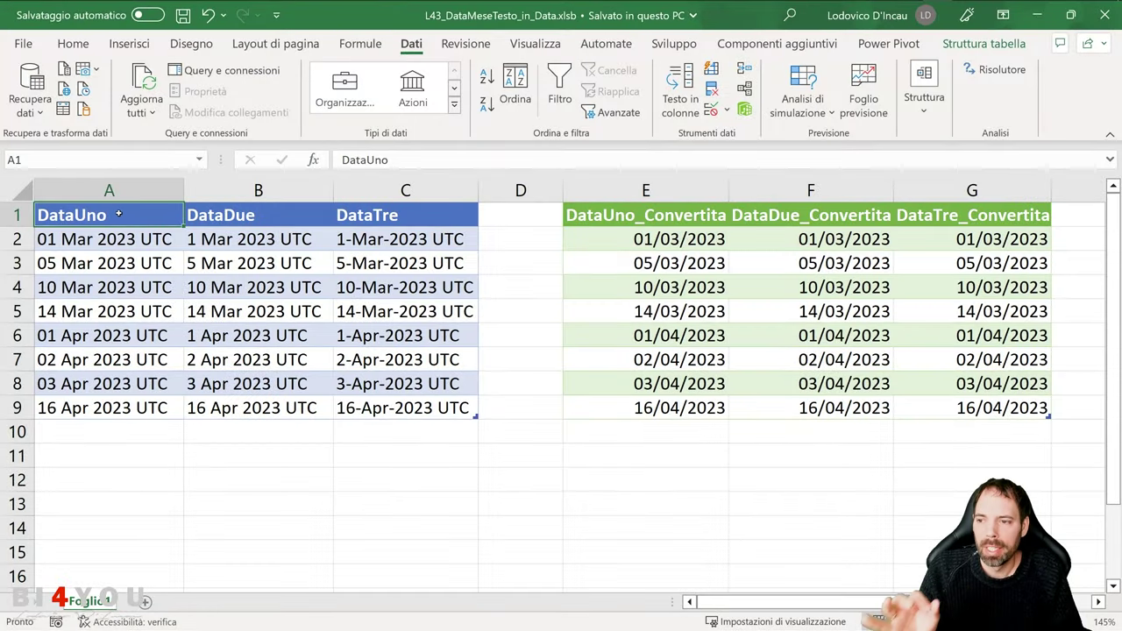
Compare the text date formats in the DataUno, DataDue and DataTre columns with the table of converted dates.
left_click_drag(119, 214, 394, 400)
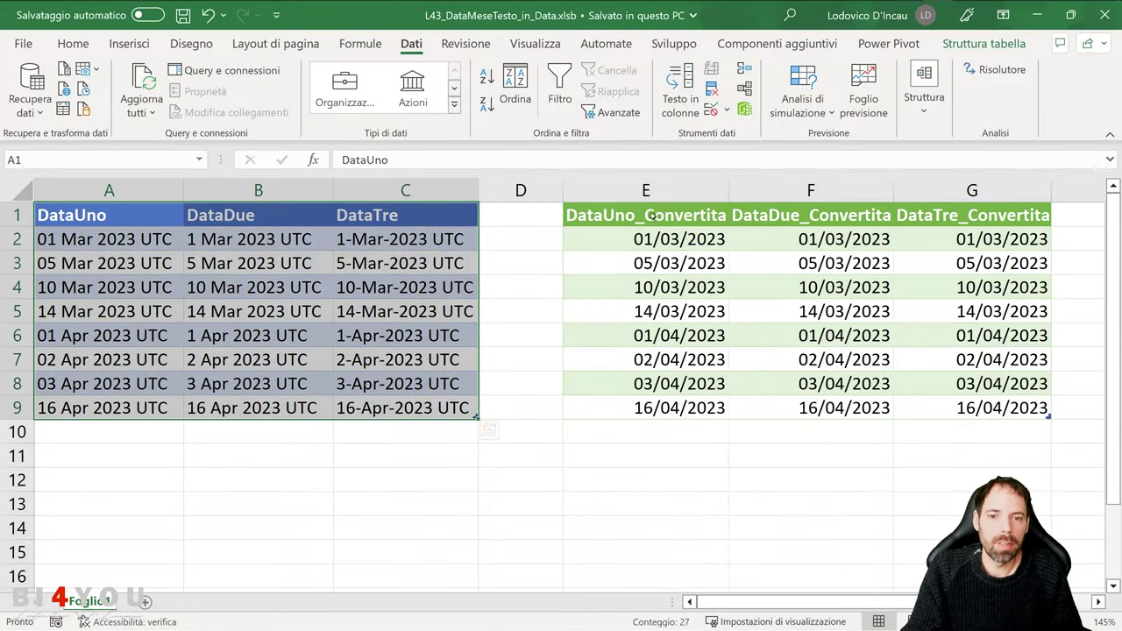
left_click_drag(654, 215, 1044, 386)
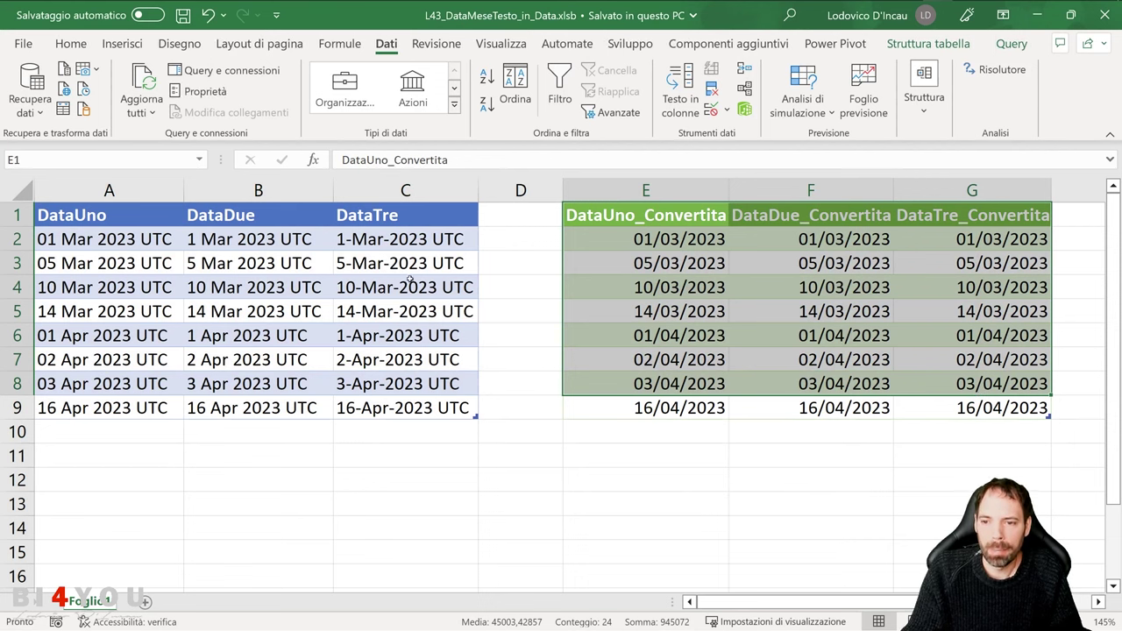
left_click_drag(66, 243, 61, 408)
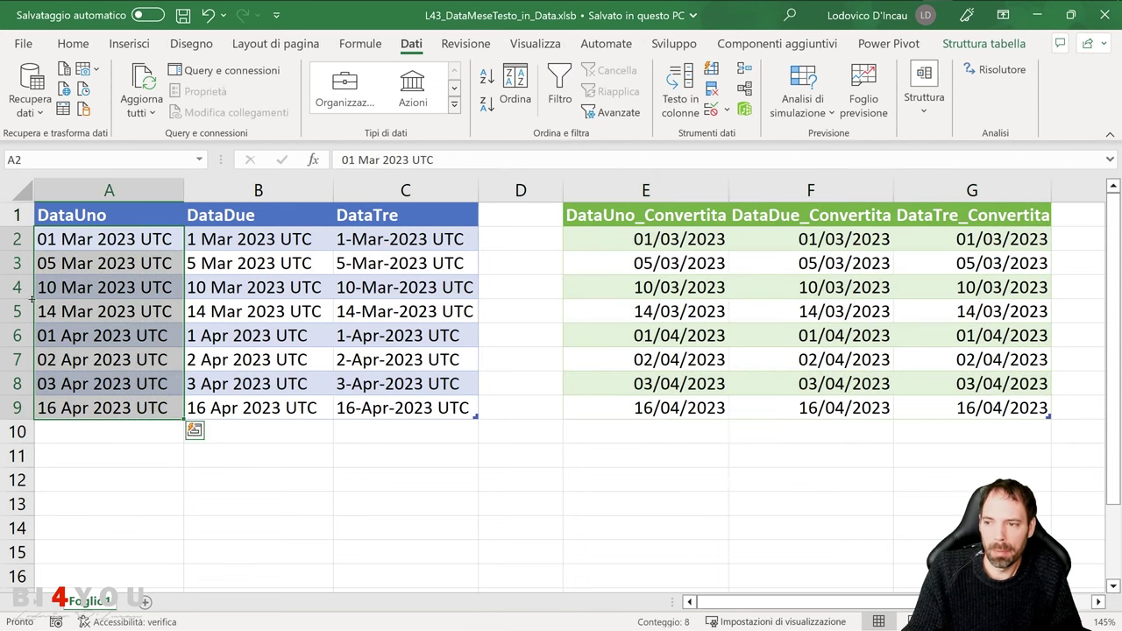
left_click(52, 247)
left_click(44, 265)
key("shift+space")
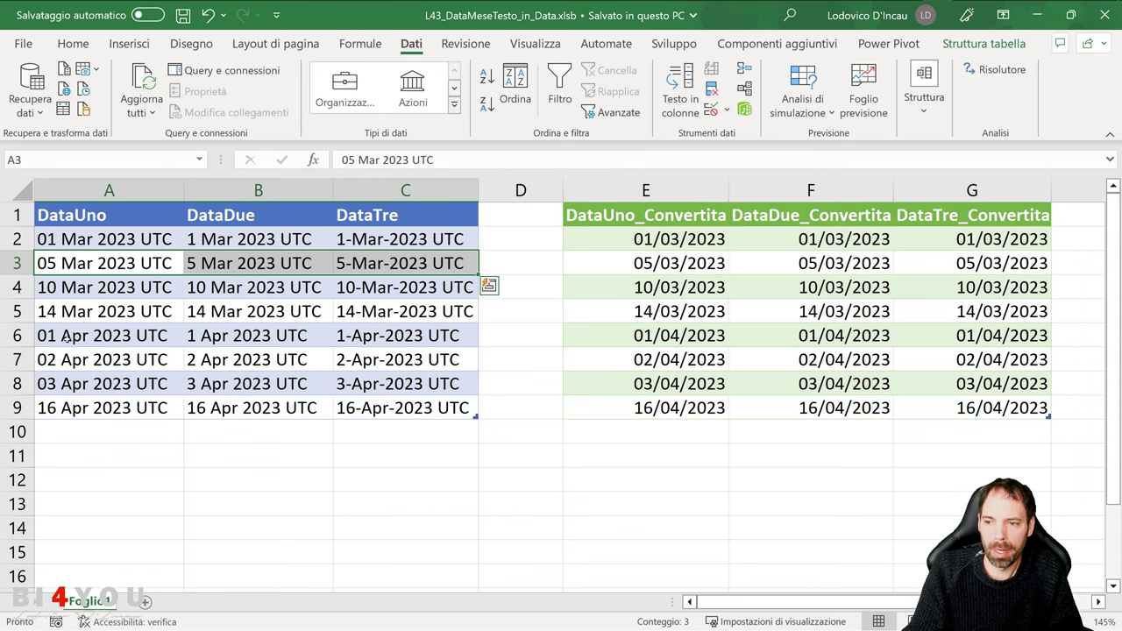
left_click_drag(260, 249, 253, 407)
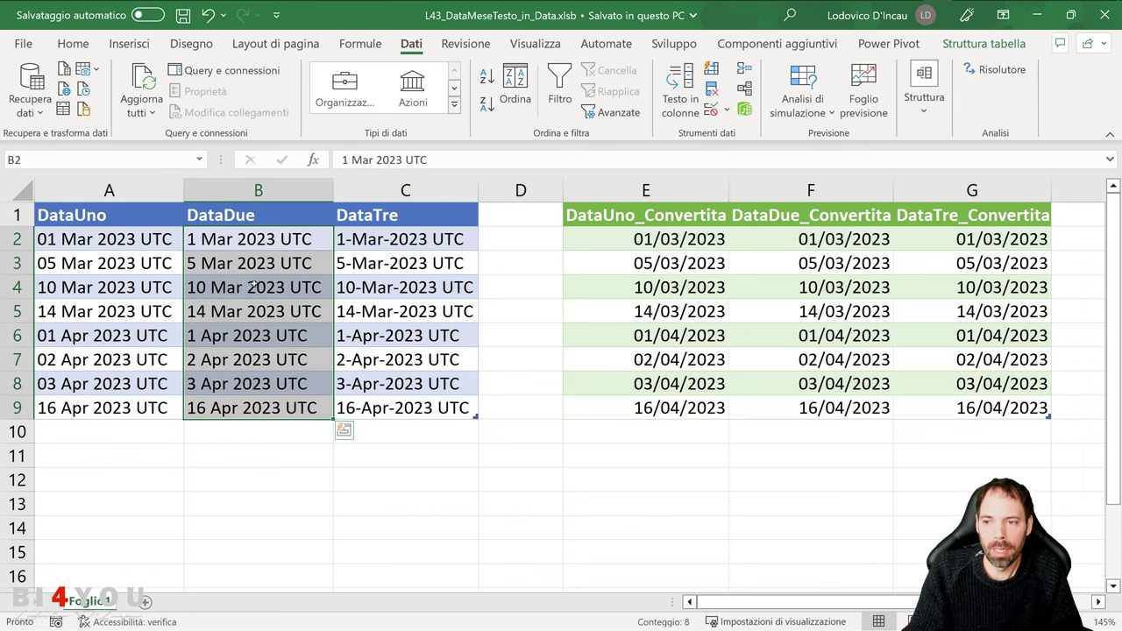
left_click(200, 239)
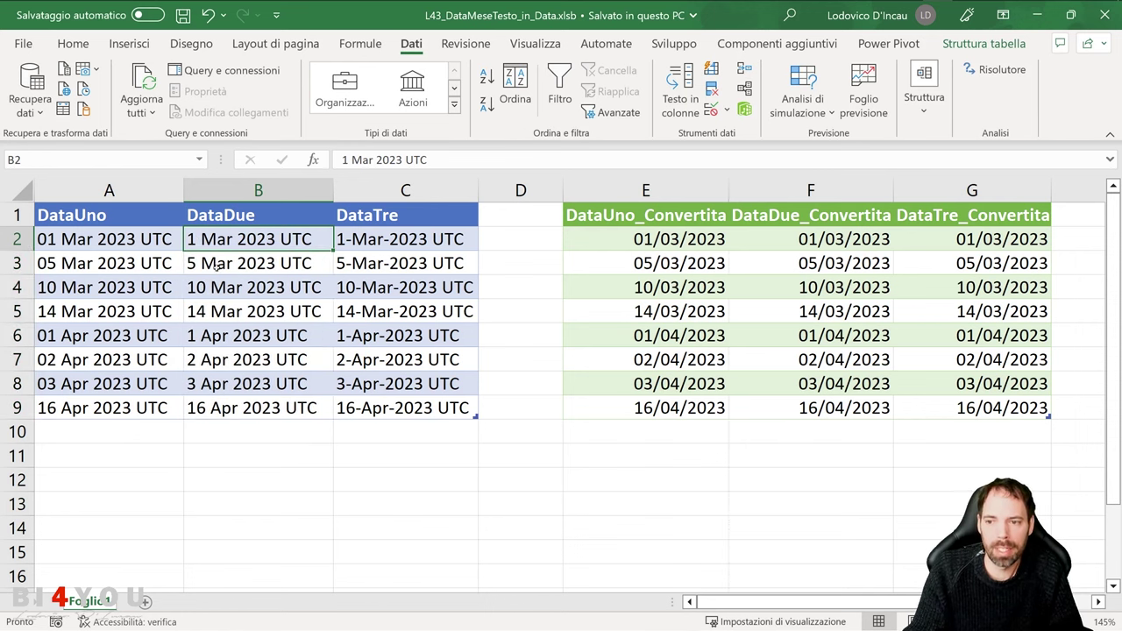
left_click(267, 264)
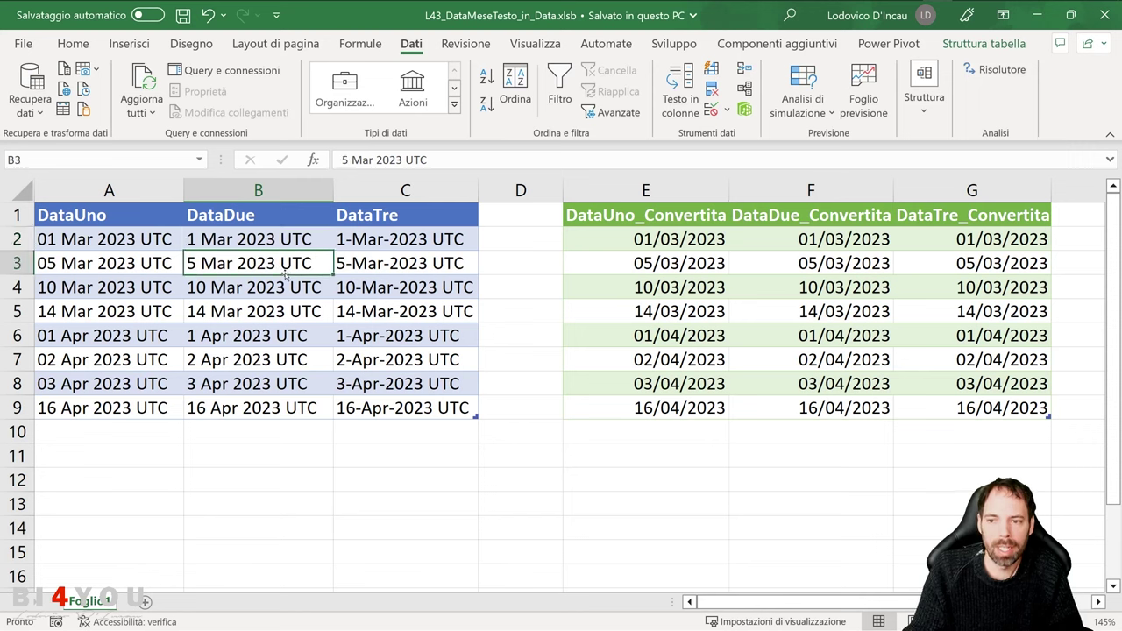
left_click(374, 240)
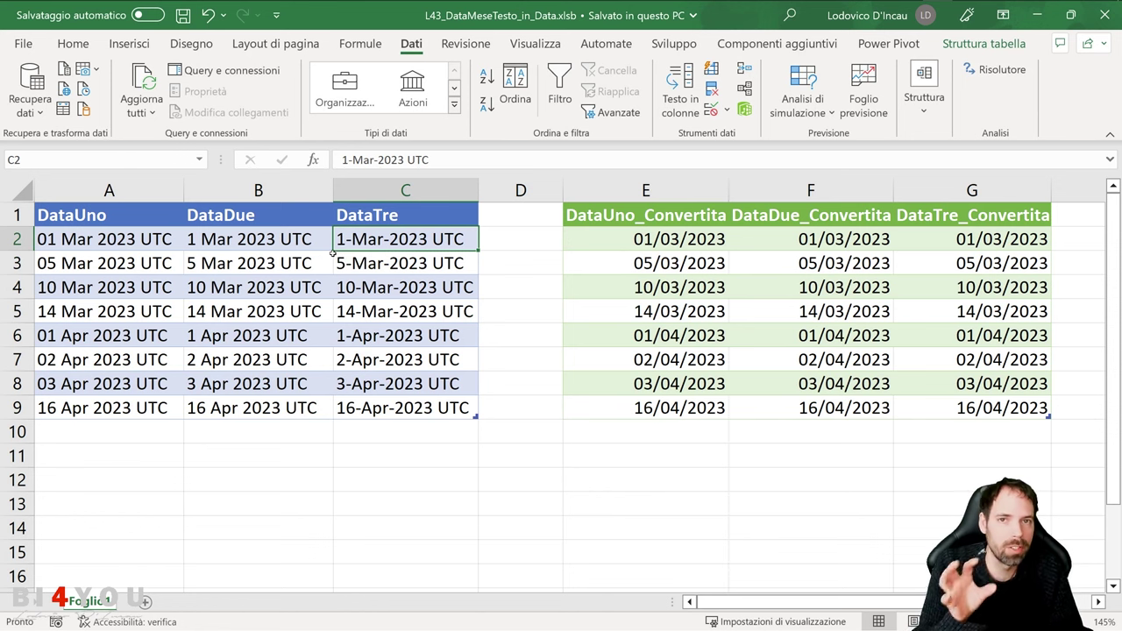
left_click(203, 239)
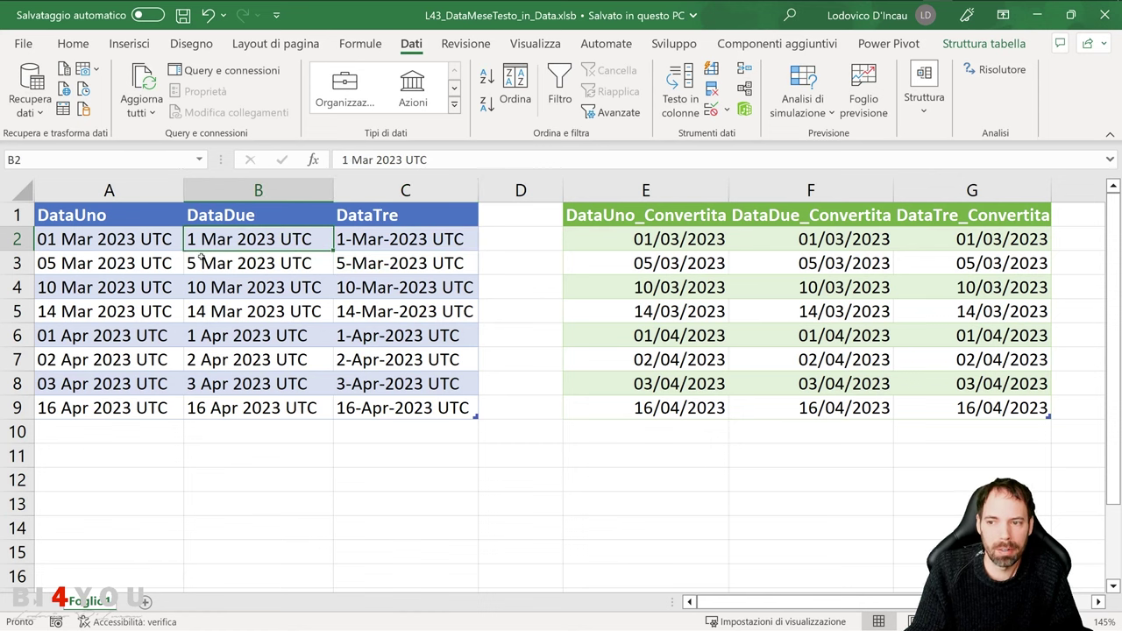
left_click(342, 249)
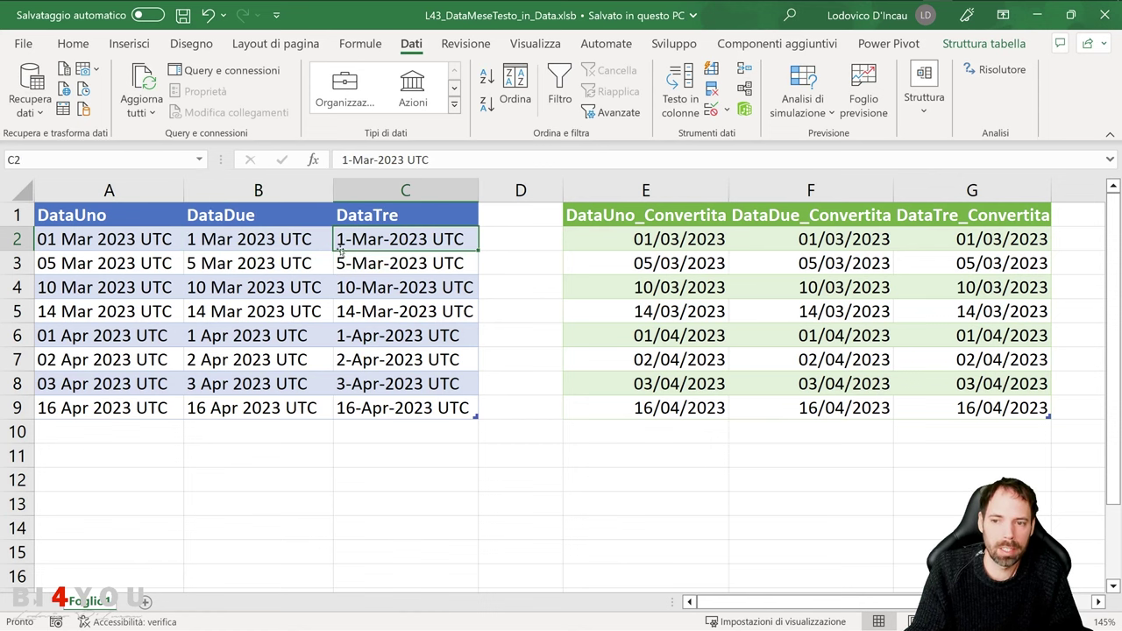
Launch the Power Query Editor and open the custom column formula of the DataUno_Convertita step in the Conversione_Date query.
left_click(31, 92)
left_click(114, 432)
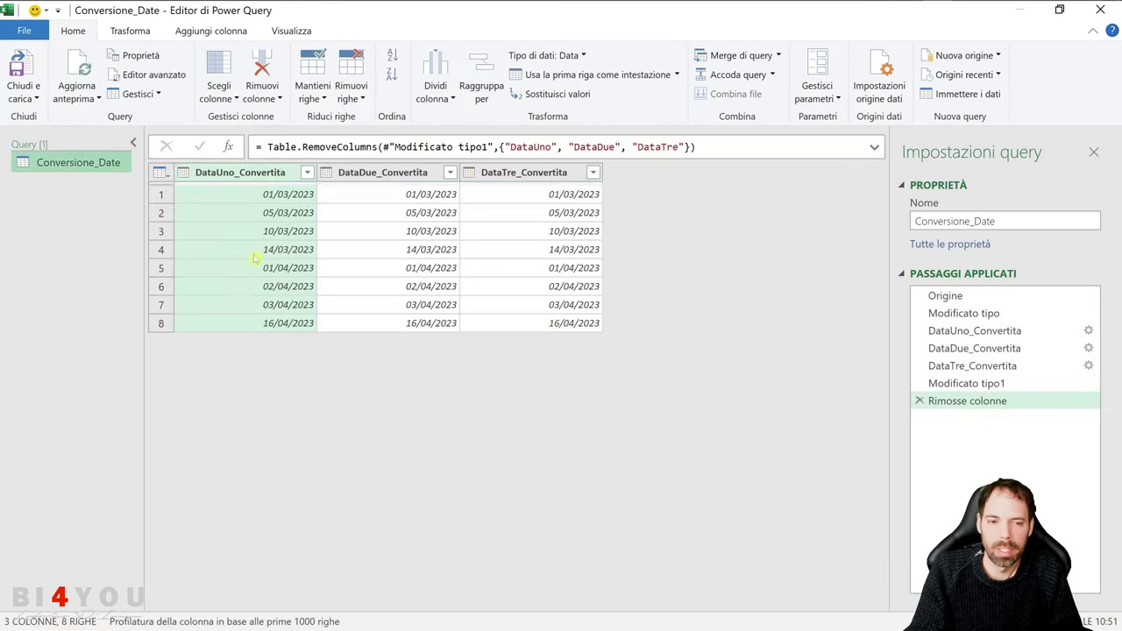
left_click(963, 332)
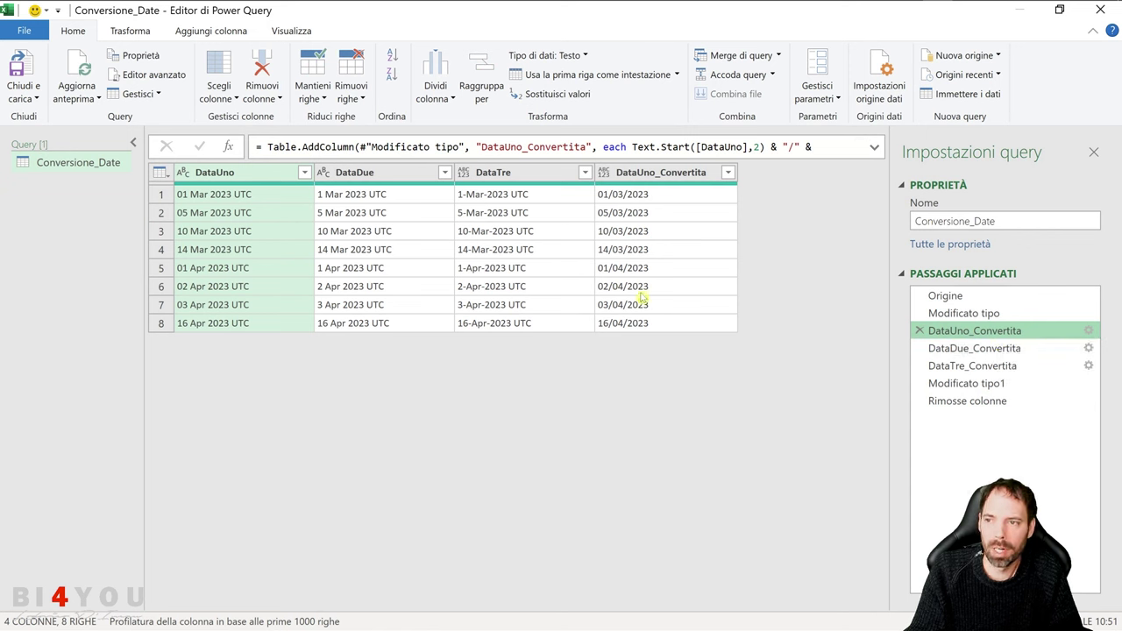
left_click(203, 33)
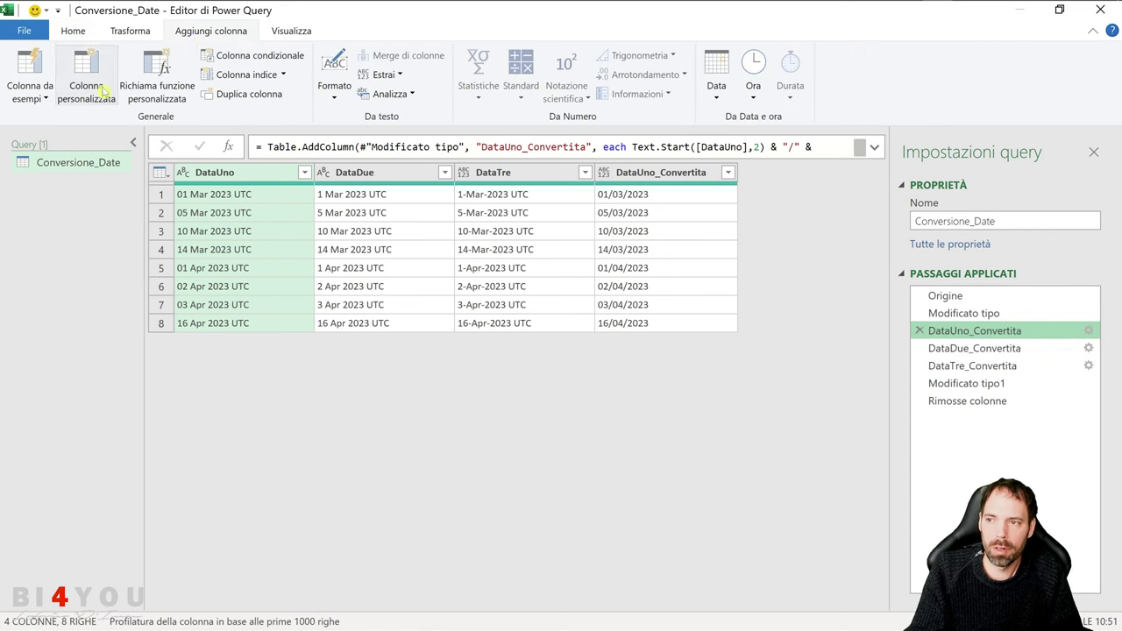
left_click(1088, 331)
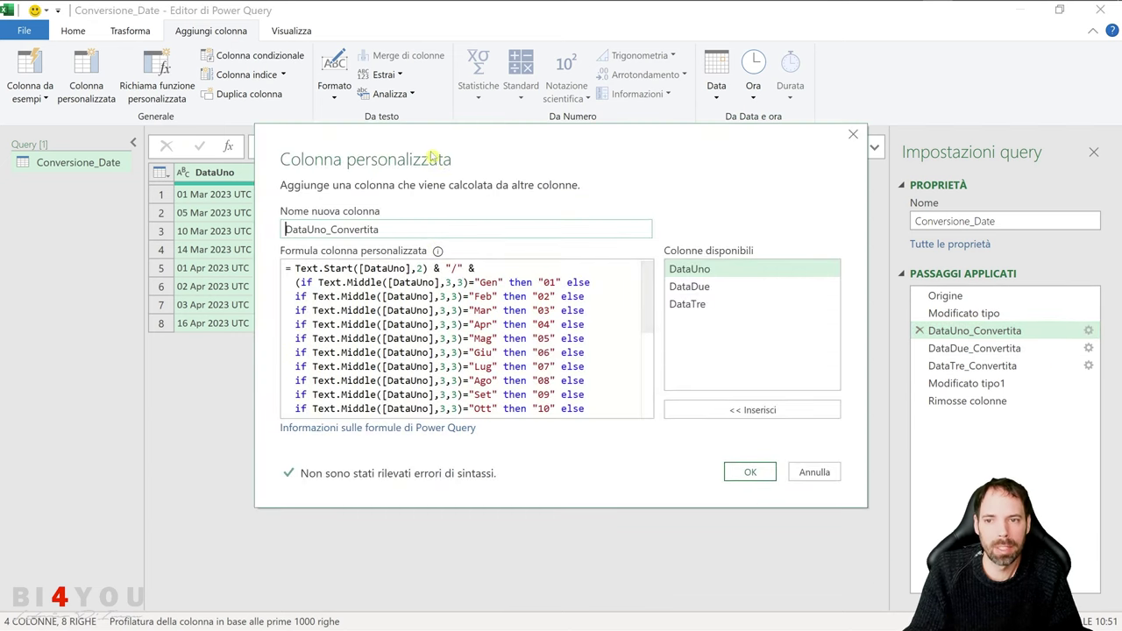
Examine the day part of the formula, Text.Start([DataUno],2) with its "/" separator, and compare it with the column data.
left_click_drag(425, 147, 506, 97)
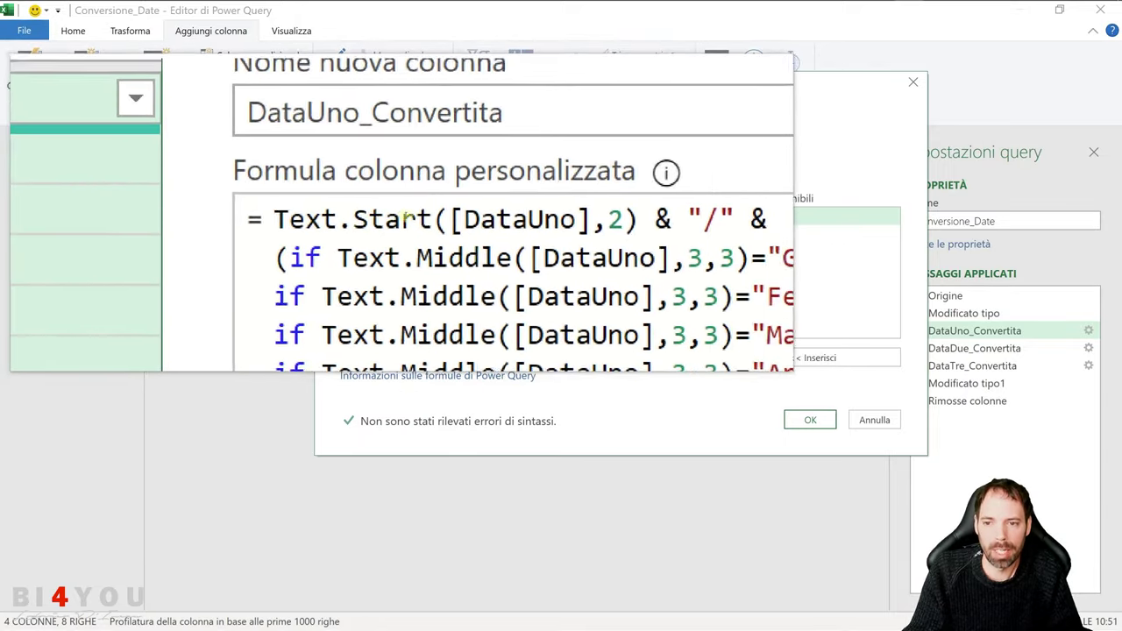
left_click(406, 218)
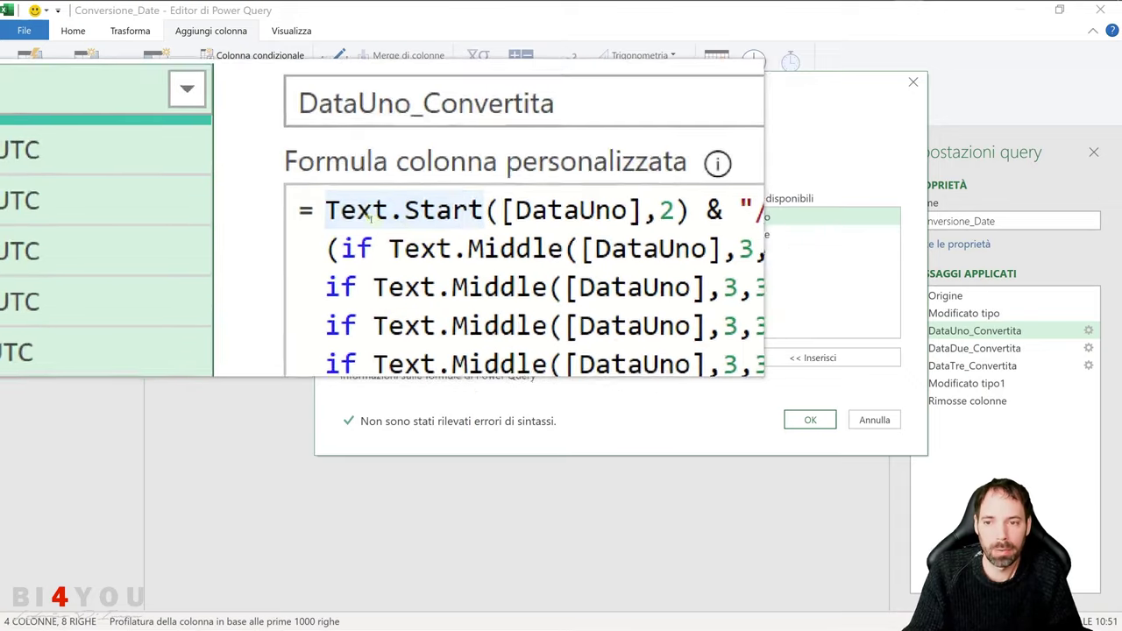
left_click(388, 216)
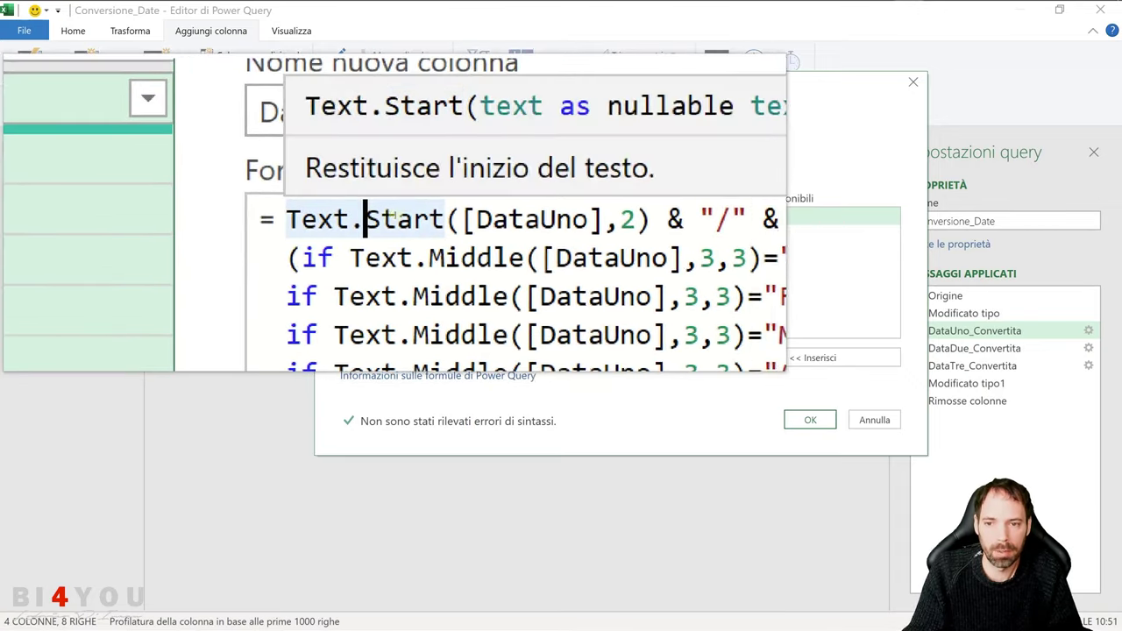
left_click(416, 216)
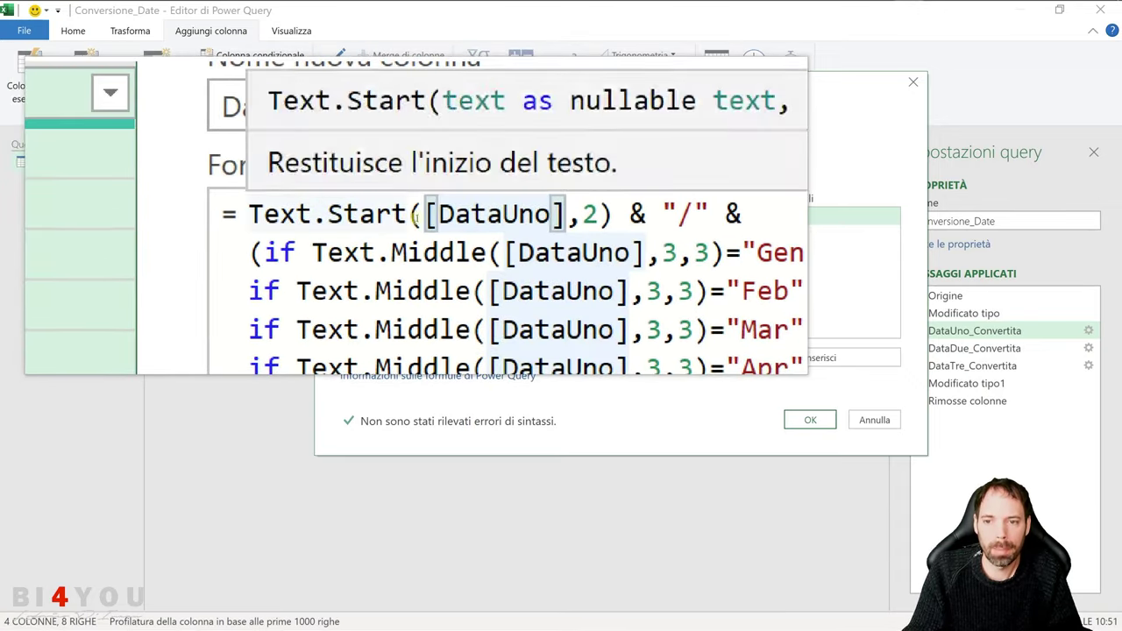
left_click_drag(416, 216, 475, 215)
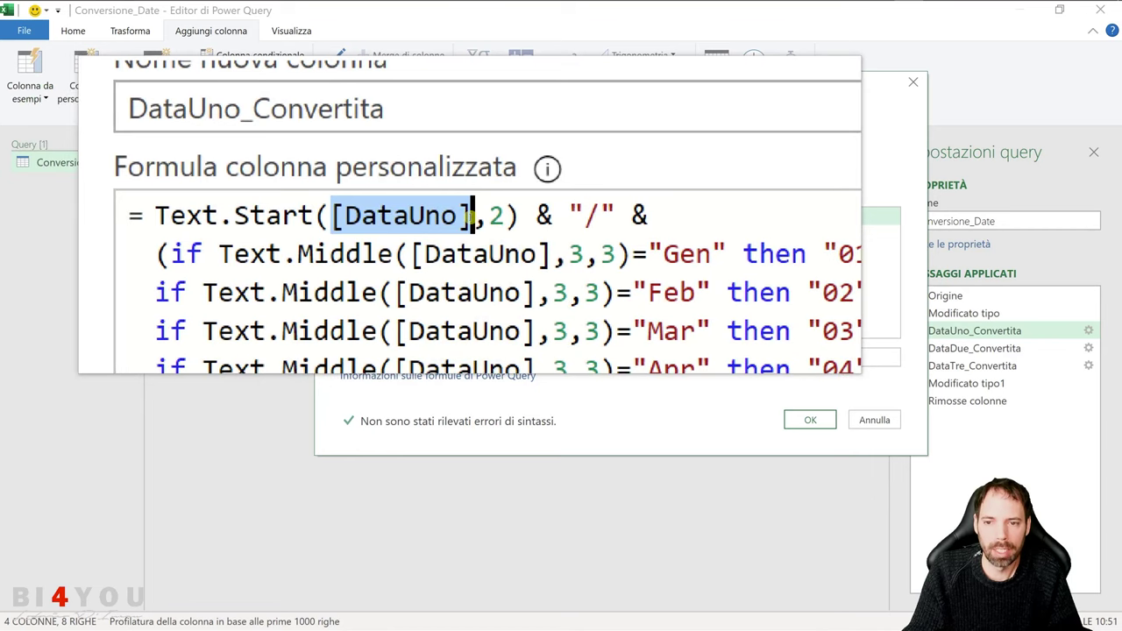
double_click(496, 215)
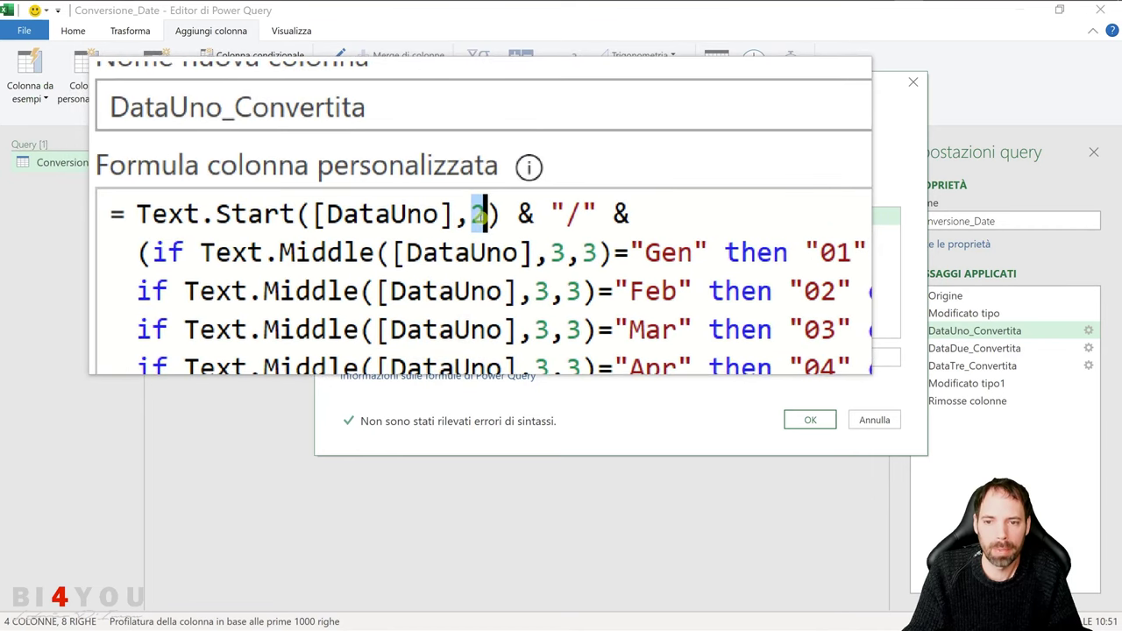
left_click(516, 214)
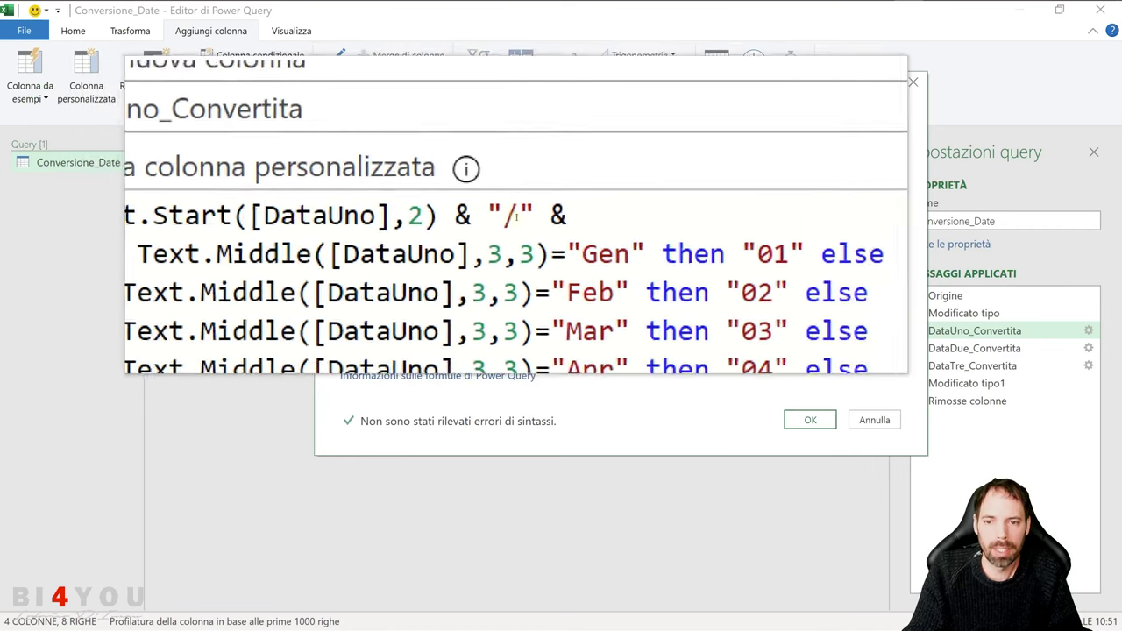
left_click(503, 217)
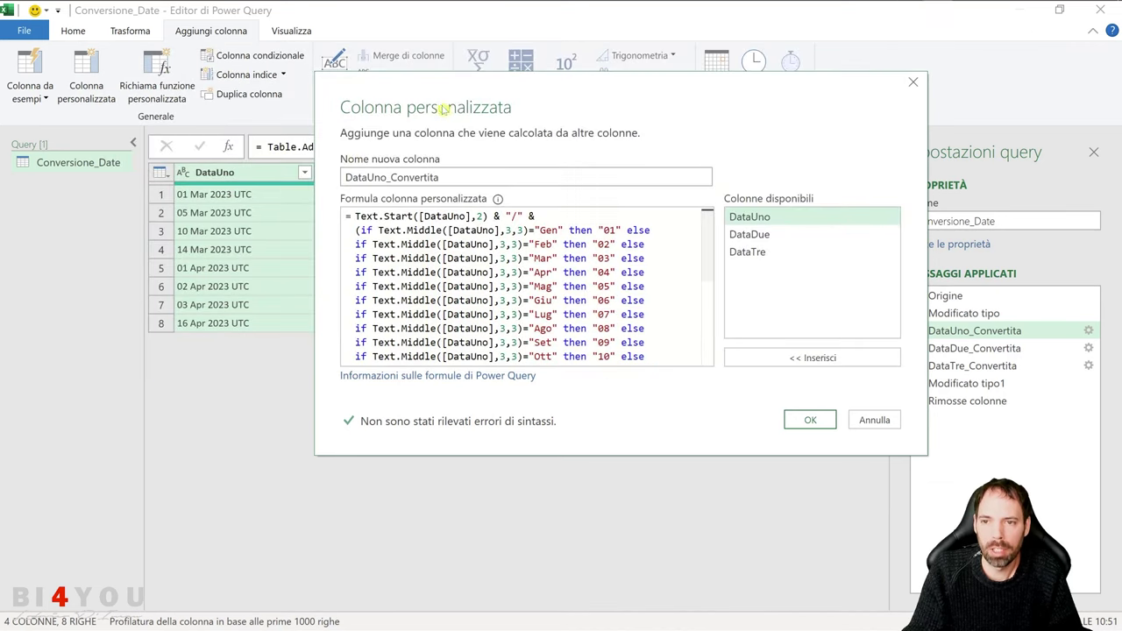
left_click_drag(445, 109, 767, 187)
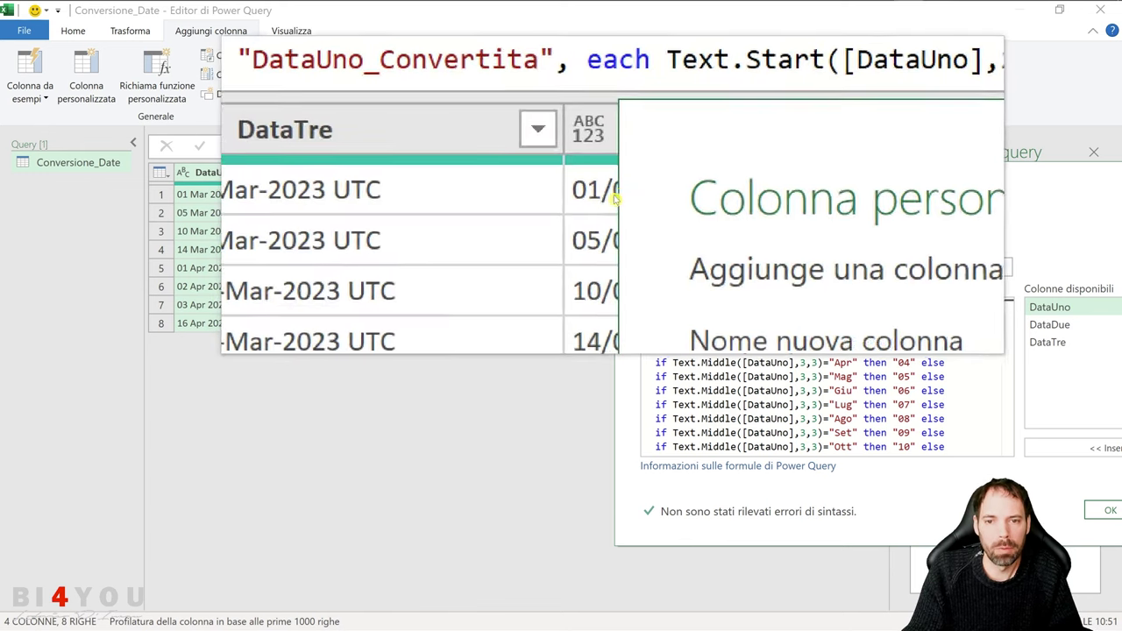
left_click_drag(664, 176, 404, 104)
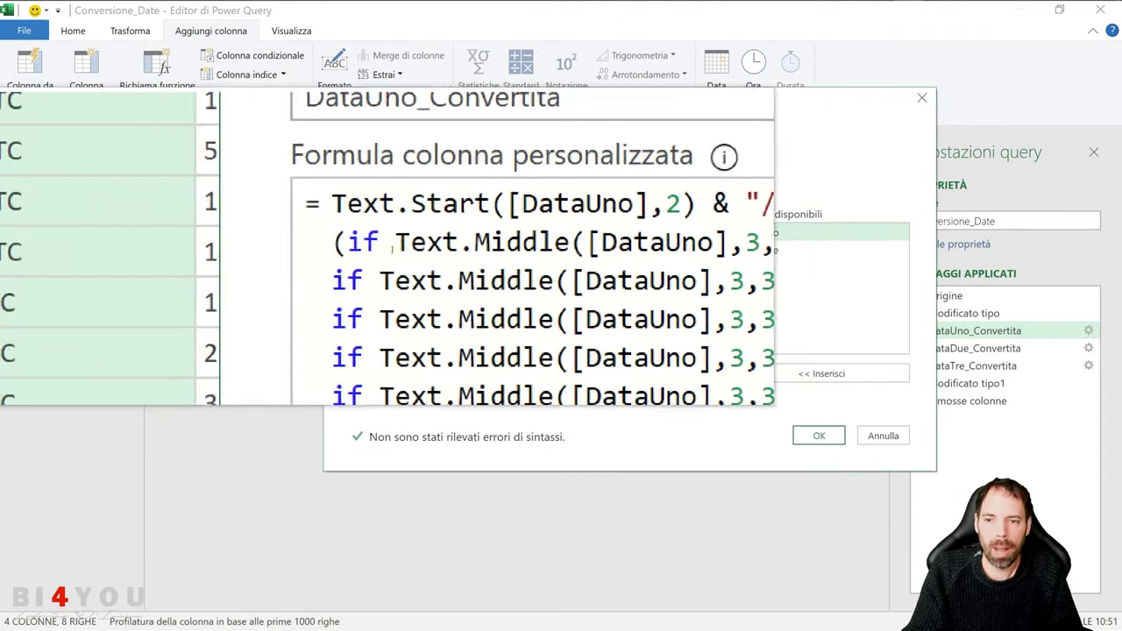
Review the parenthesised if-then-else chain that maps the month abbreviations from "Gen" to "Dic" to "01" through "12".
left_click_drag(367, 247, 572, 344)
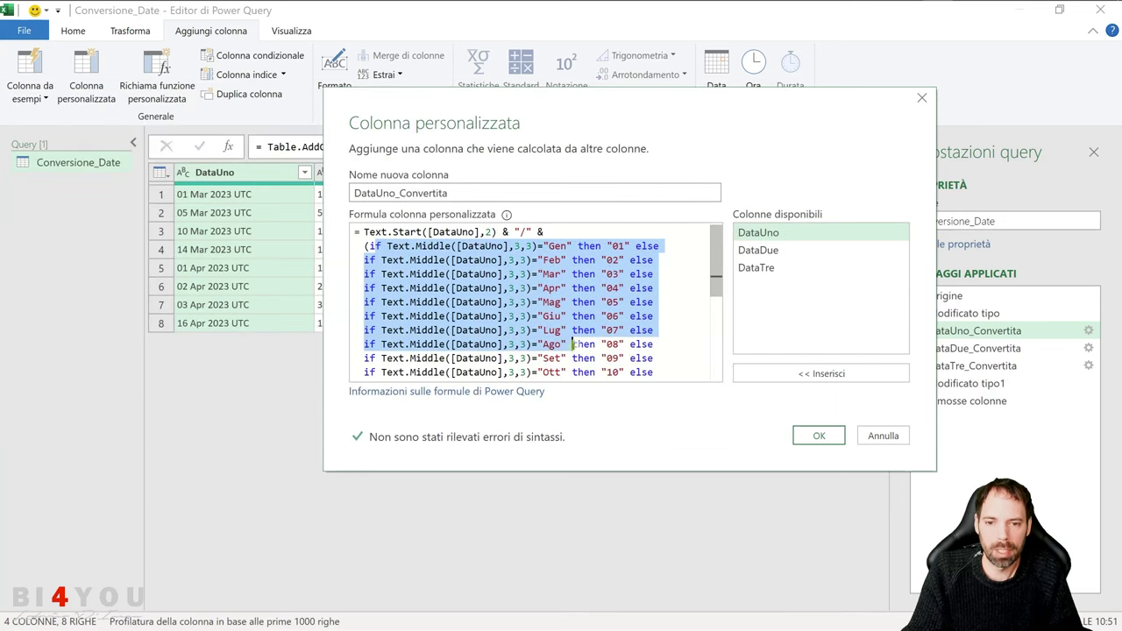
left_click(573, 344)
left_click(365, 247)
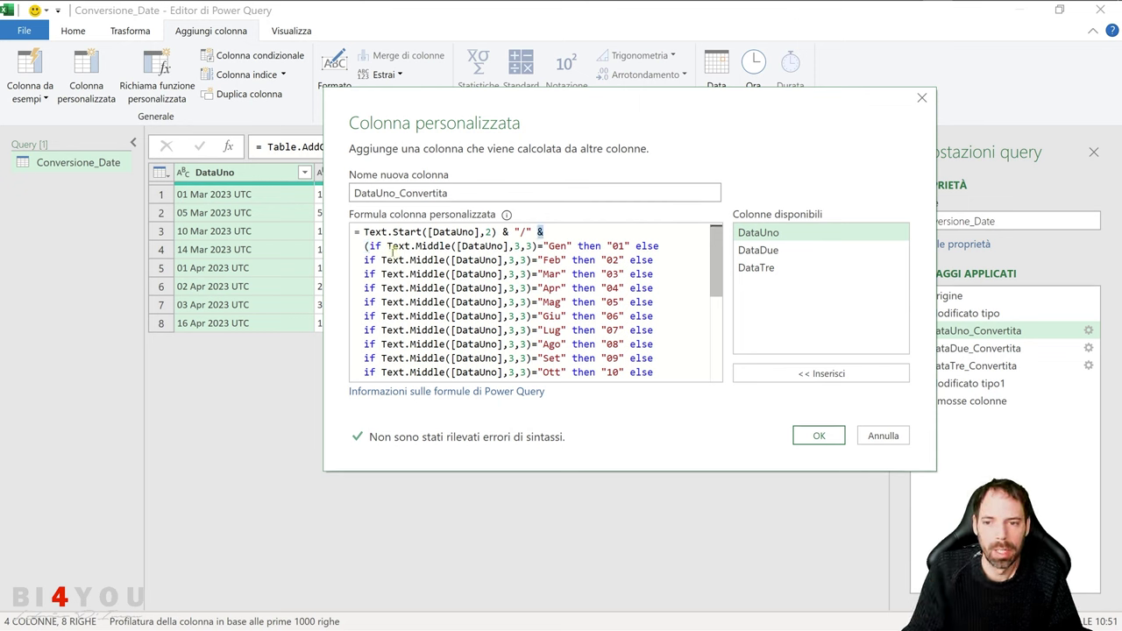
left_click_drag(367, 246, 671, 312)
scroll(640, 333, "down", 2)
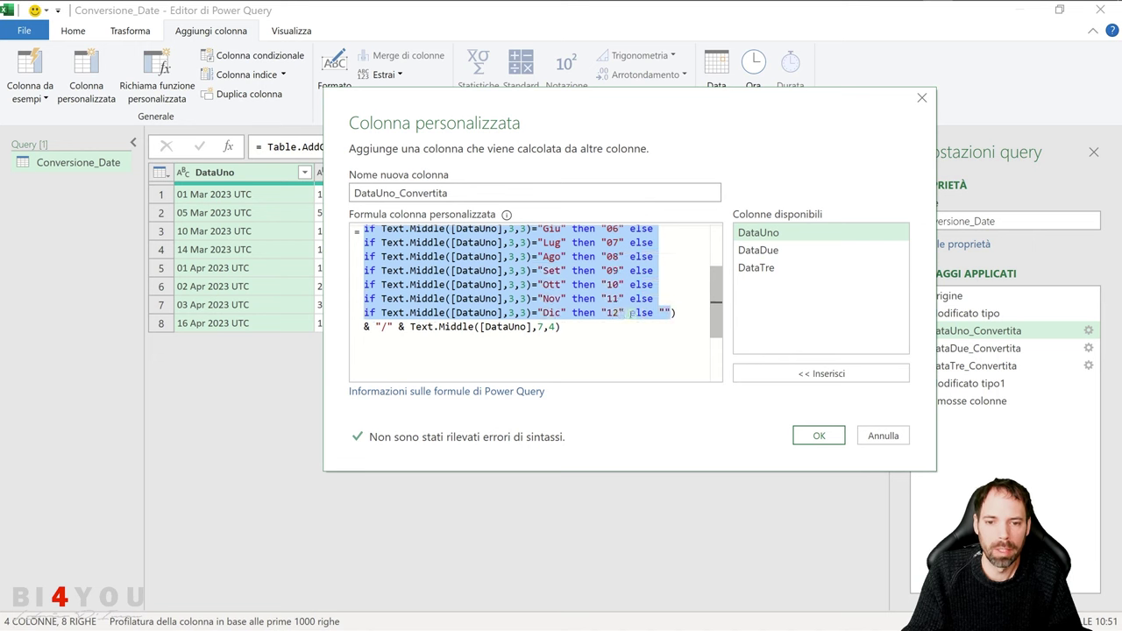
left_click(681, 313)
scroll(355, 253, "up", 3)
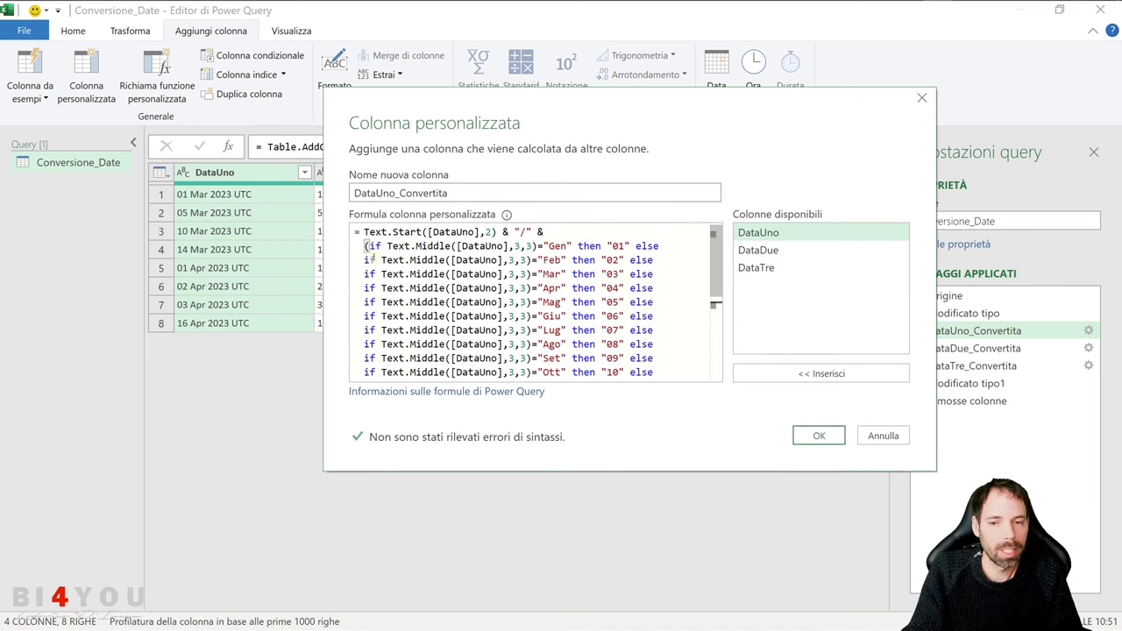
Examine the first month condition, Text.Middle([DataUno],3,3)="Gen", including the function's description, its arguments and the then keyword.
left_click(407, 247)
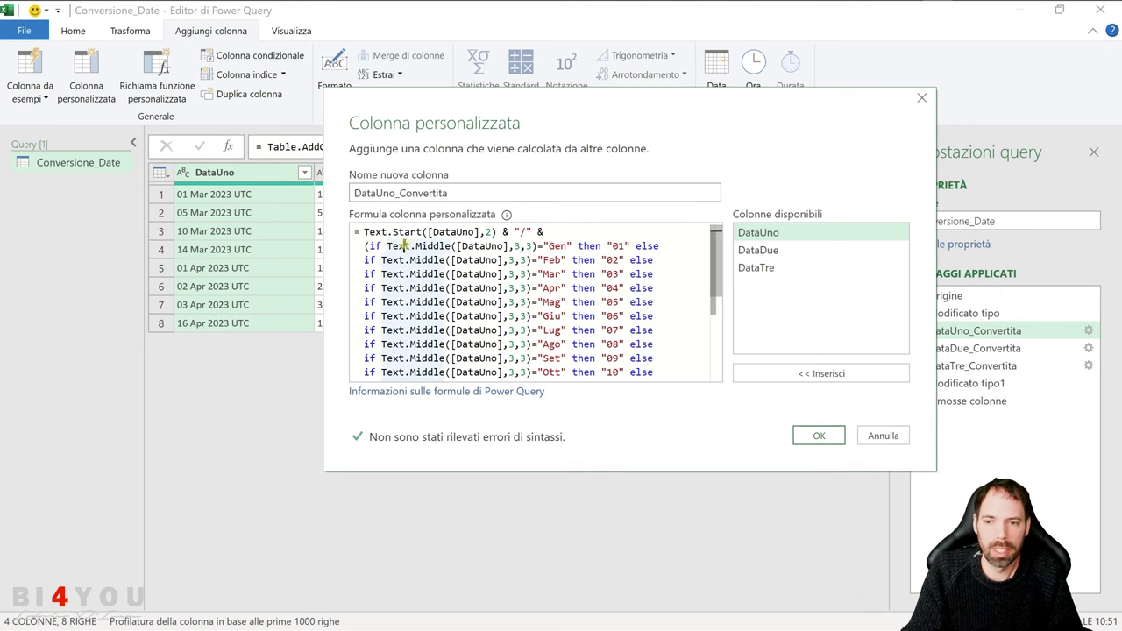
mouse_move(404, 246)
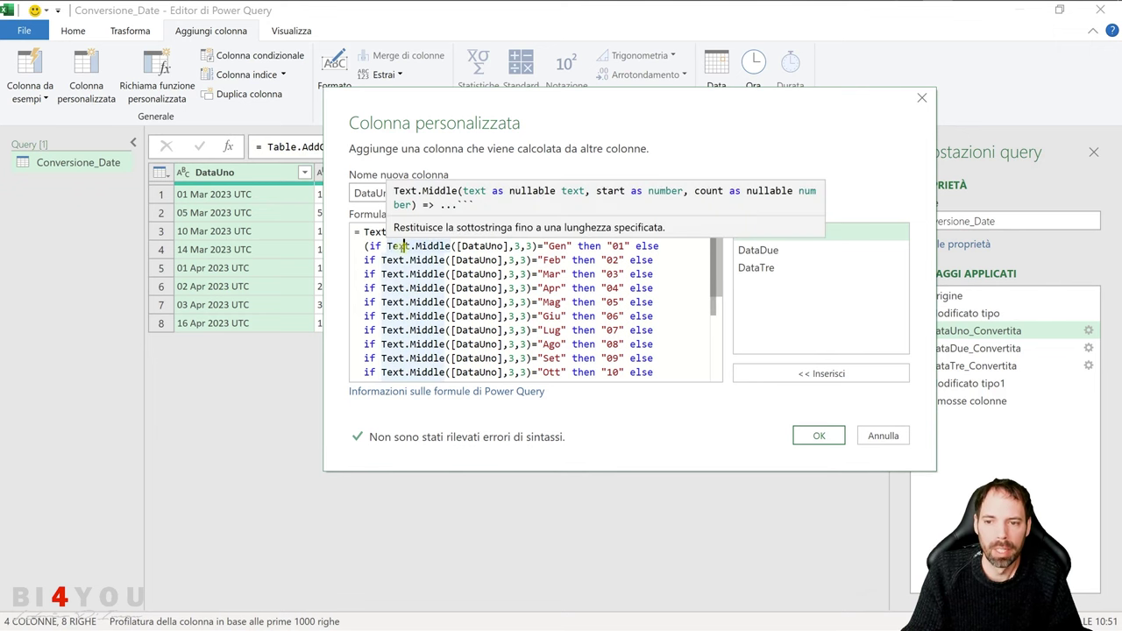
key("super+plus")
left_click(431, 246)
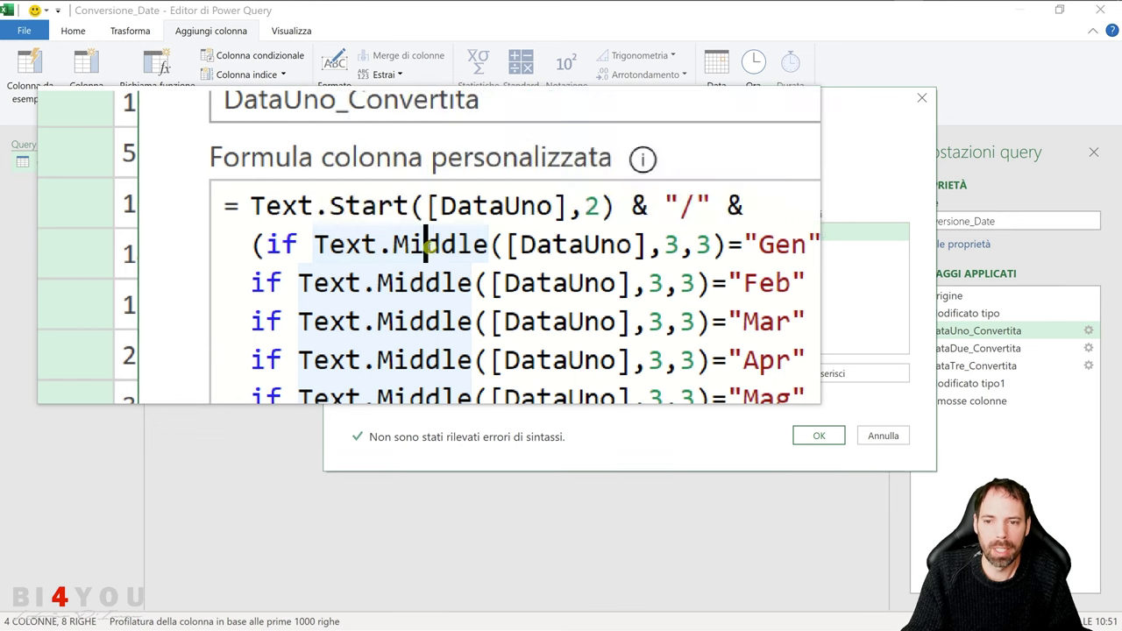
left_click(460, 243)
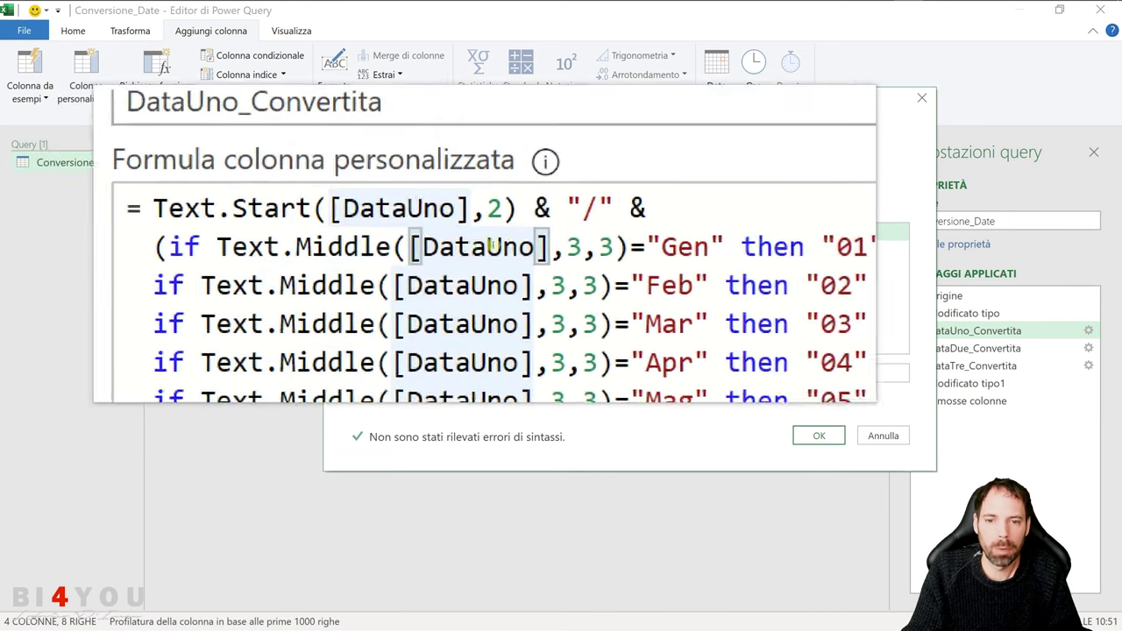
left_click(520, 244)
left_click_drag(526, 244, 532, 244)
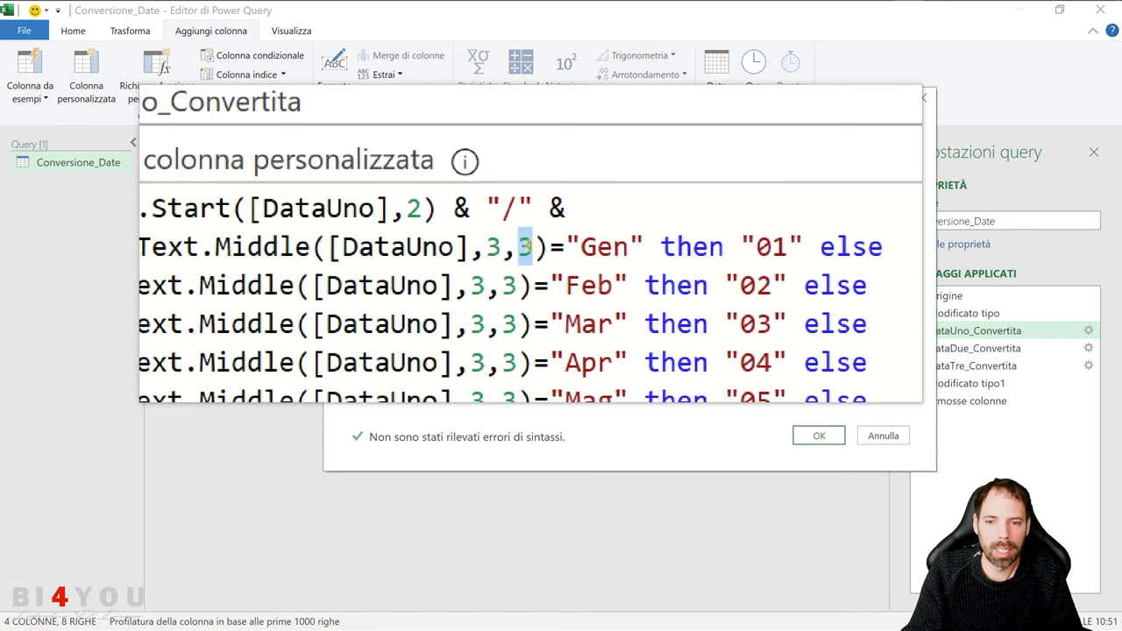
left_click(551, 250)
left_click_drag(552, 250, 569, 248)
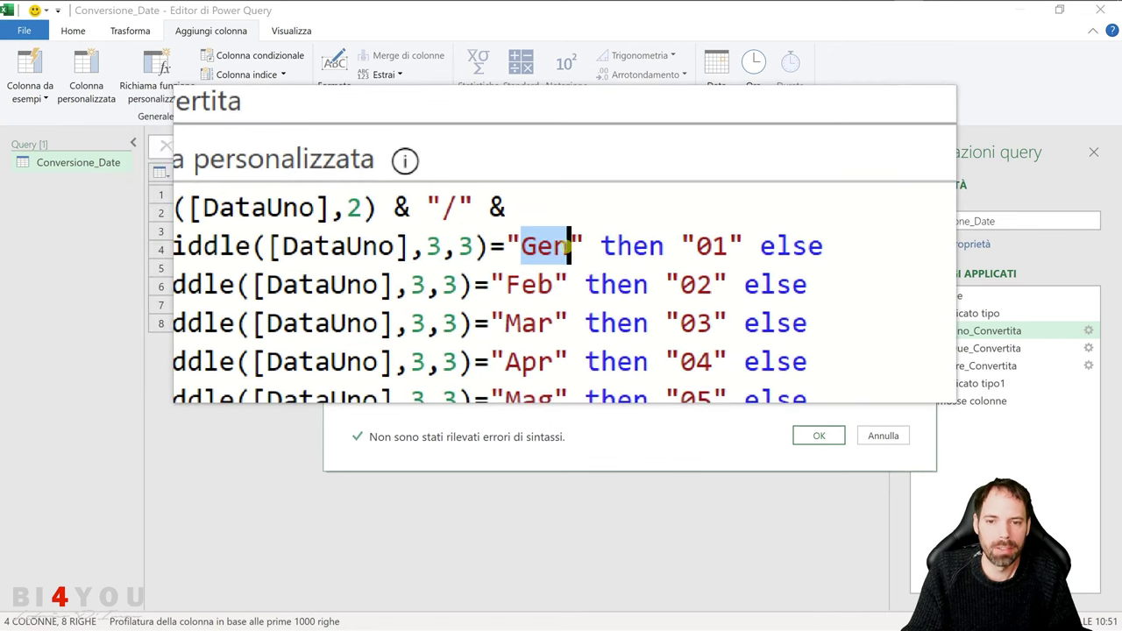
left_click(584, 246)
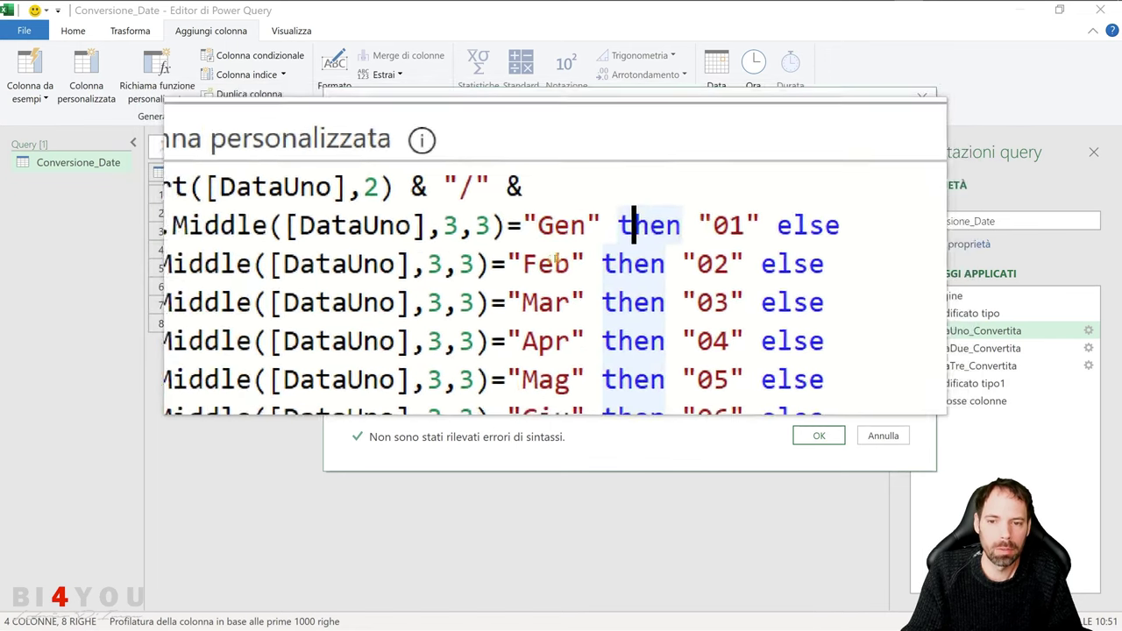
Compare the "Gen" and "Feb" conditions with the DataUno values, checking the start position 3 and length 3 in Text.Middle([DataUno],3,3).
left_click(534, 267)
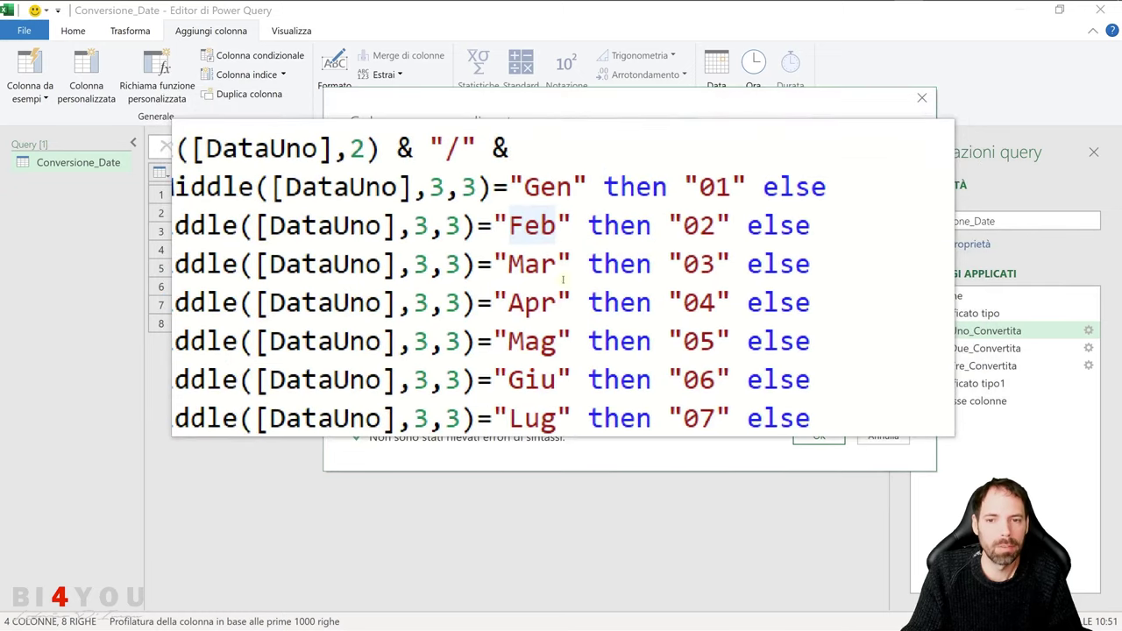
left_click_drag(558, 246, 551, 246)
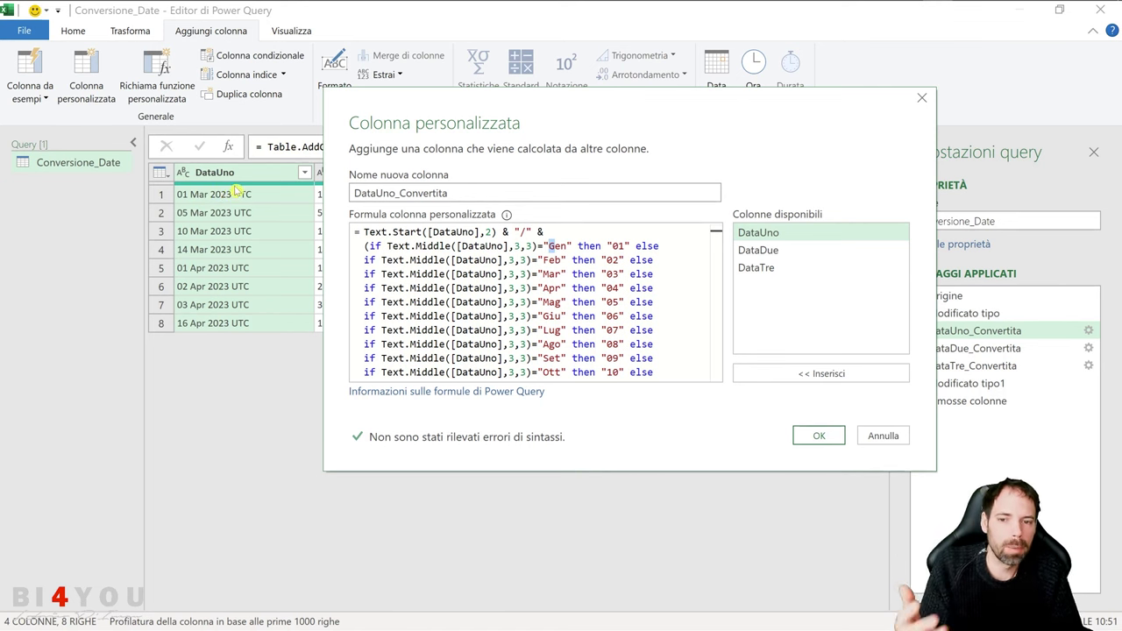
left_click_drag(386, 247, 562, 247)
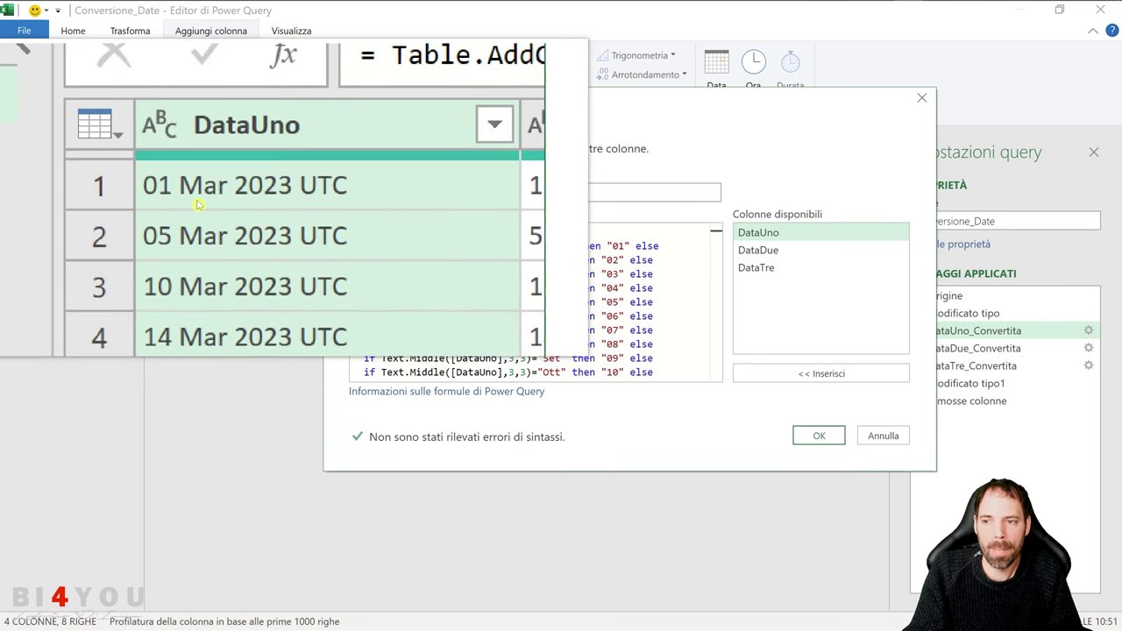
left_click(519, 247)
left_click_drag(520, 249, 515, 246)
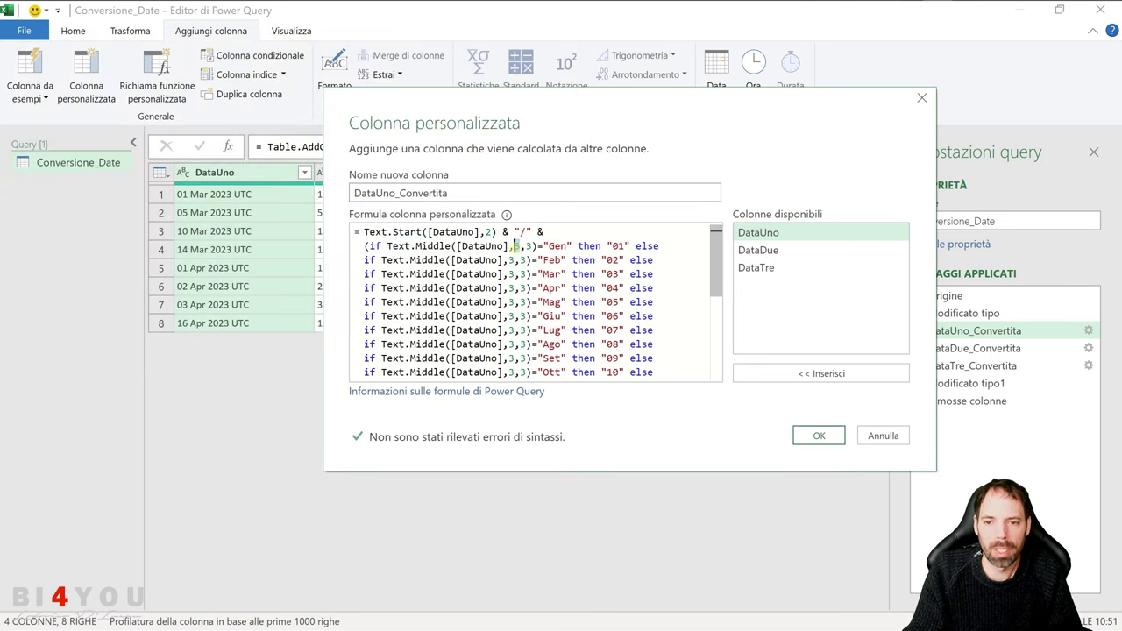
double_click(529, 246)
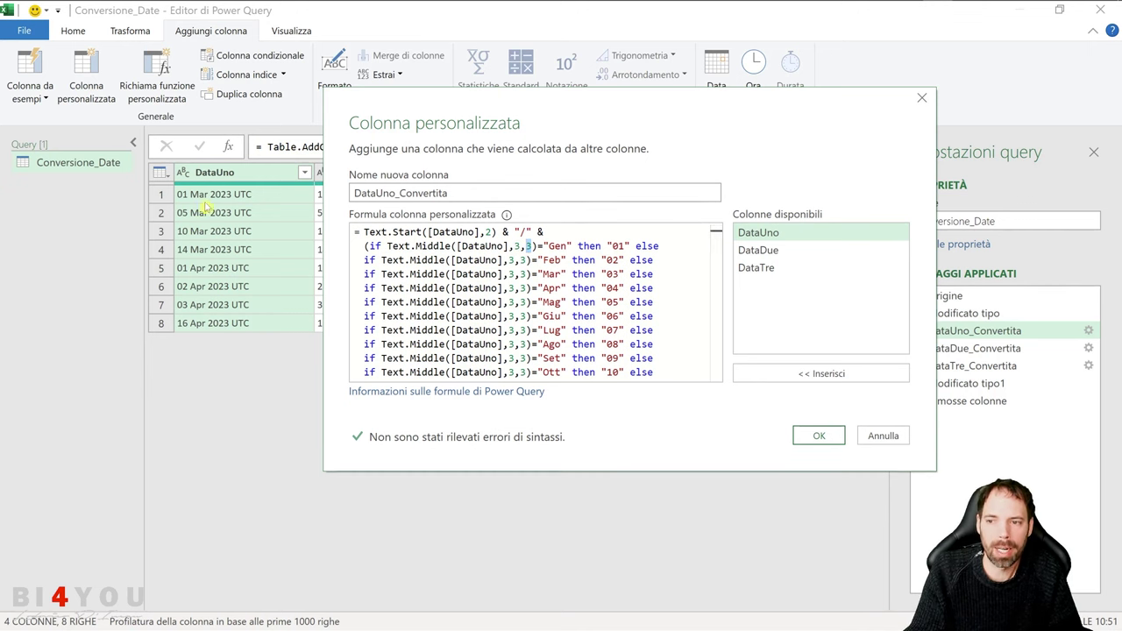
left_click_drag(386, 247, 536, 246)
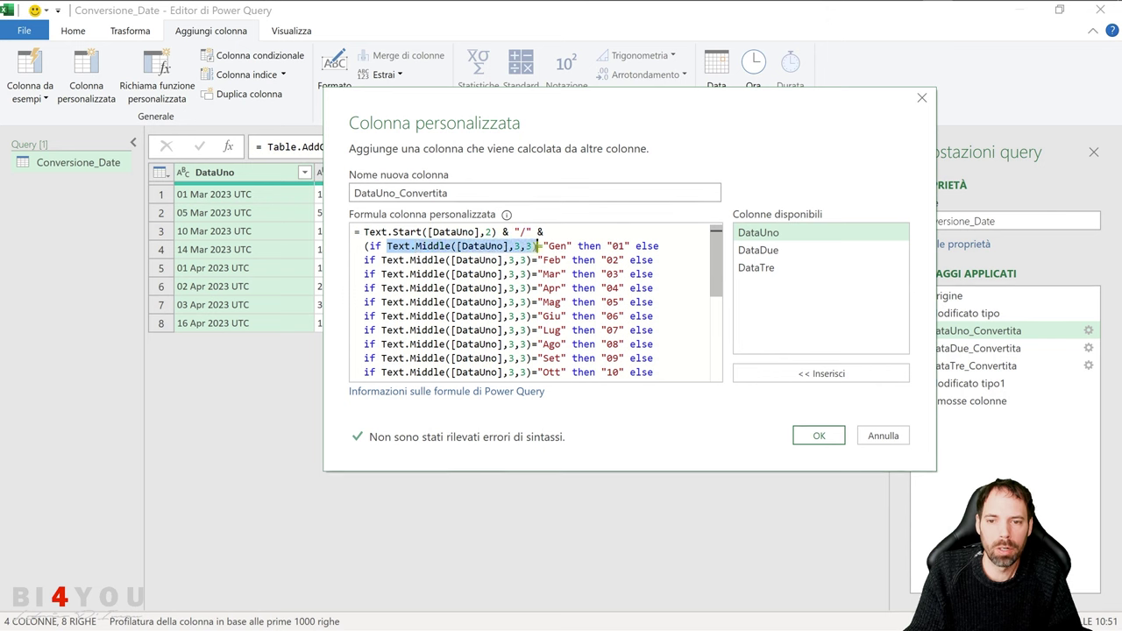
left_click(548, 246)
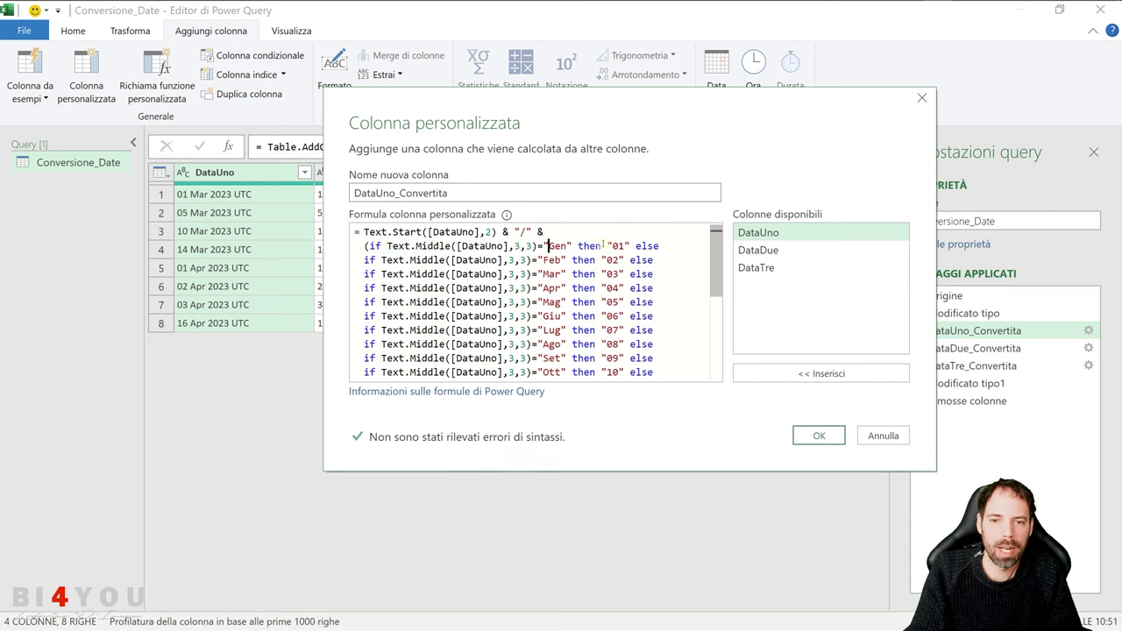
Examine the end of the DataUno formula: the closing else "", the "/" separator and the year part Text.Middle([DataUno],7,4).
scroll(598, 277, "down", 2)
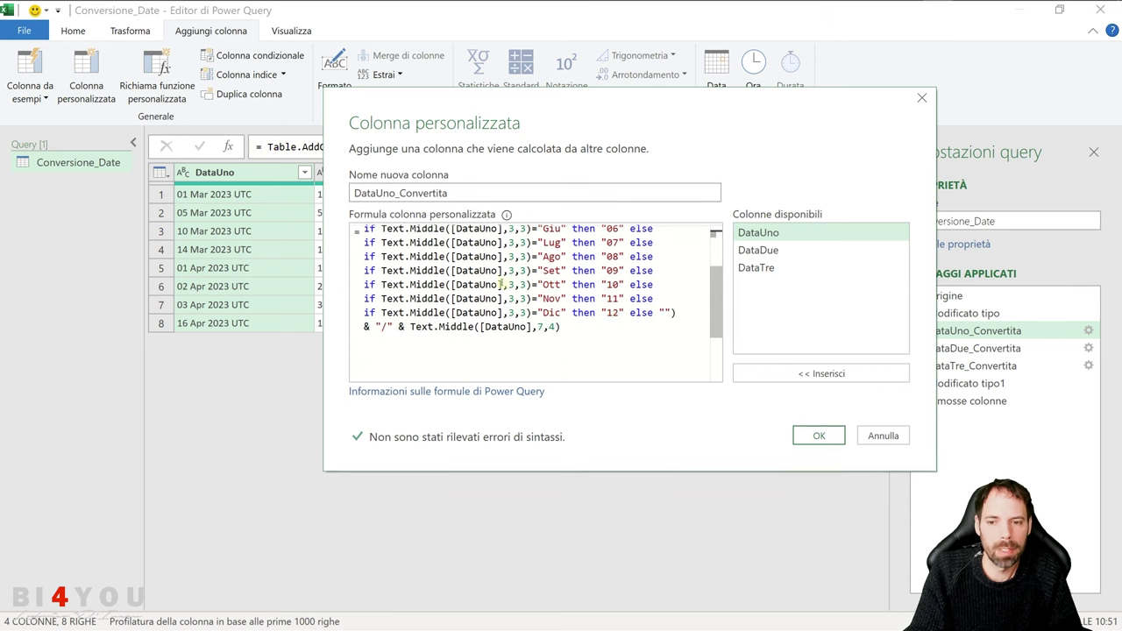
left_click(676, 314)
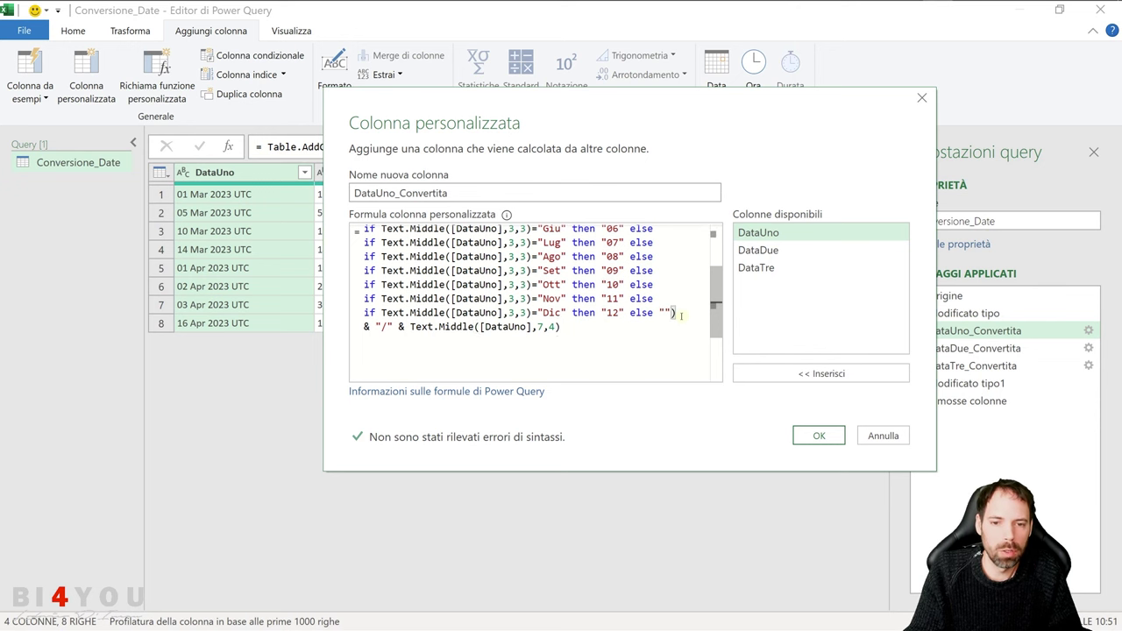
left_click(396, 330)
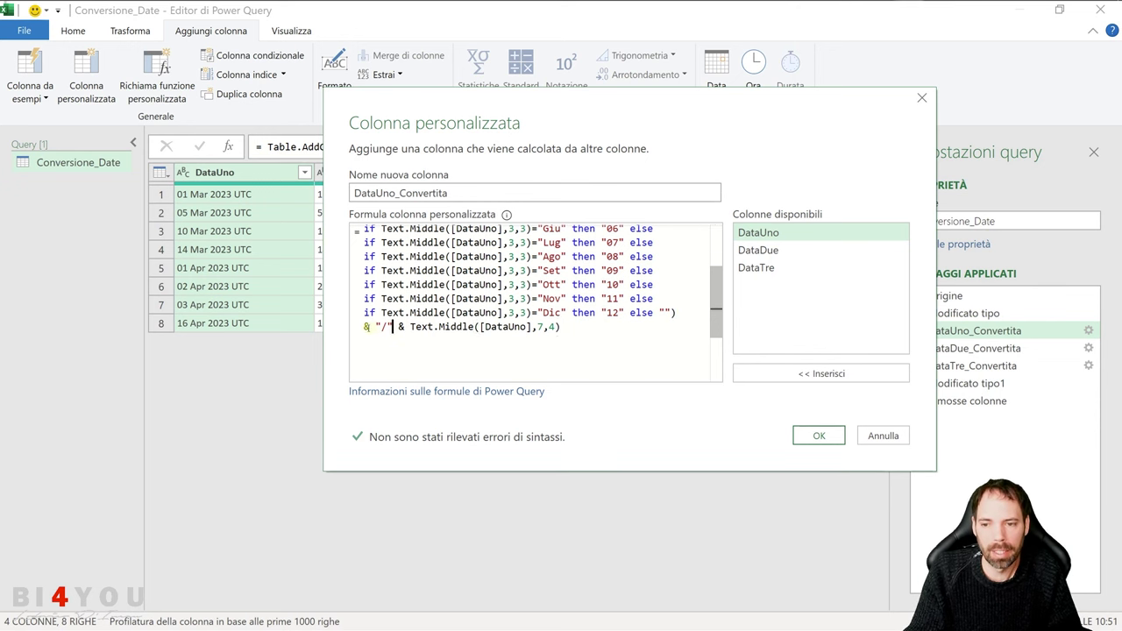
key("super+plus")
left_click(382, 326)
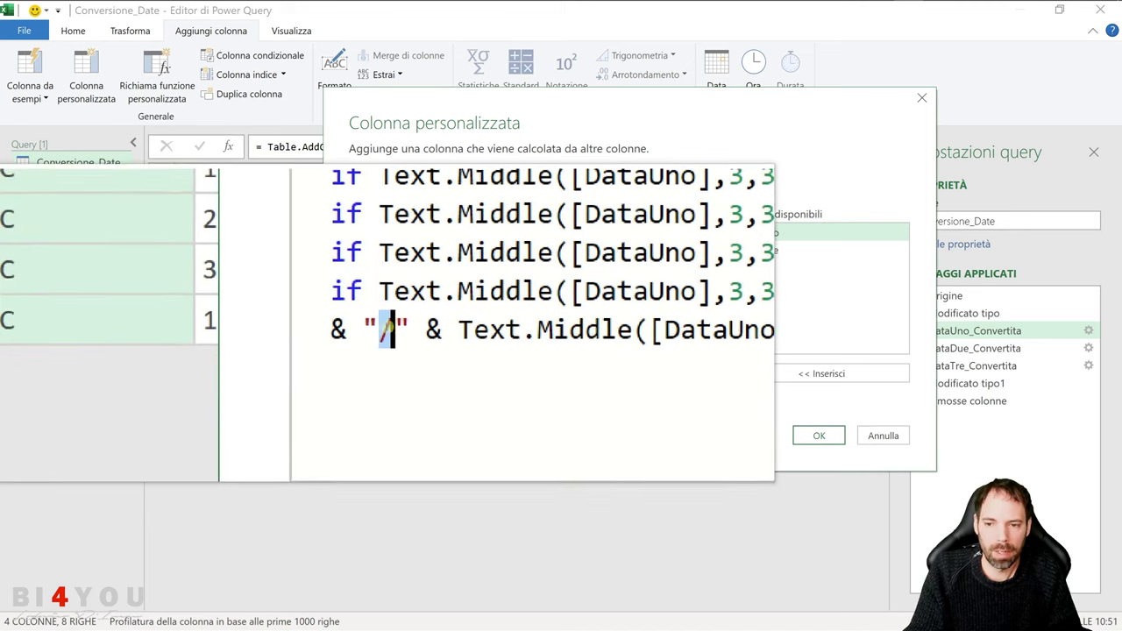
left_click_drag(381, 327, 521, 327)
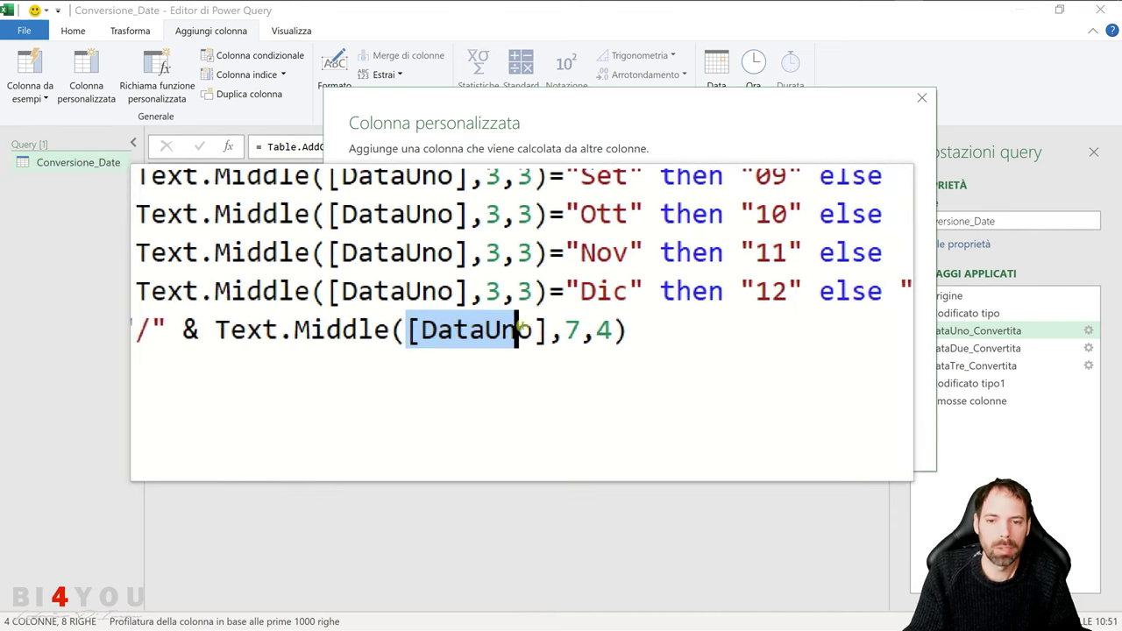
left_click(541, 327)
left_click(555, 327)
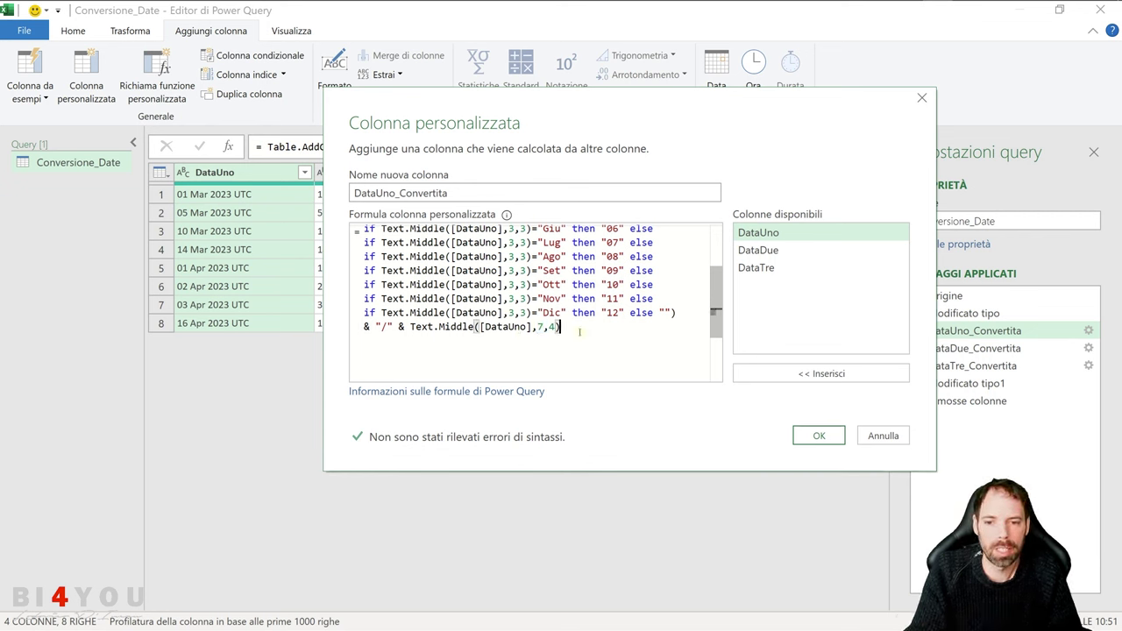
scroll(474, 320, "up", 2)
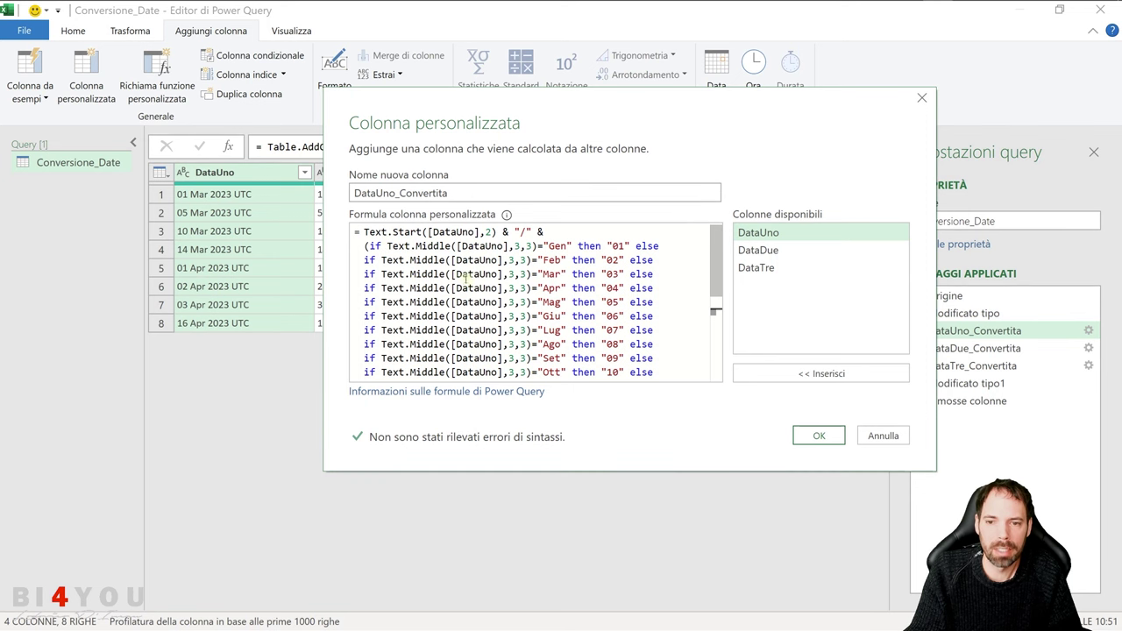
Close the DataUno formula without changes and open the DataDue_Convertita step's custom column formula, keeping the DataDue column visible beside it.
left_click(884, 436)
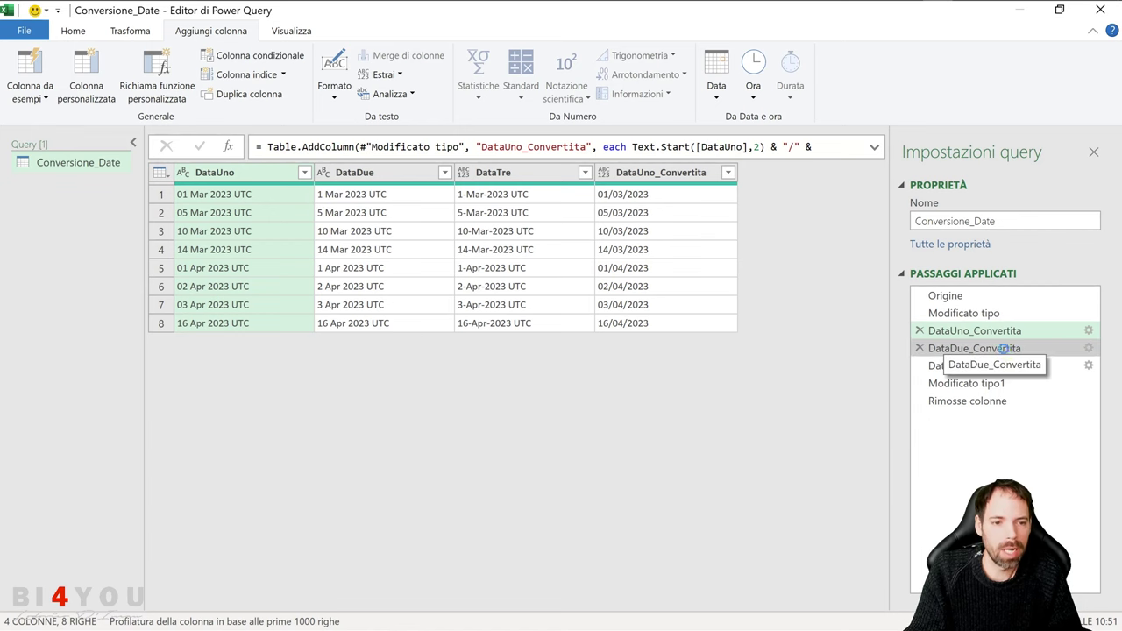
left_click(1009, 348)
left_click(1090, 349)
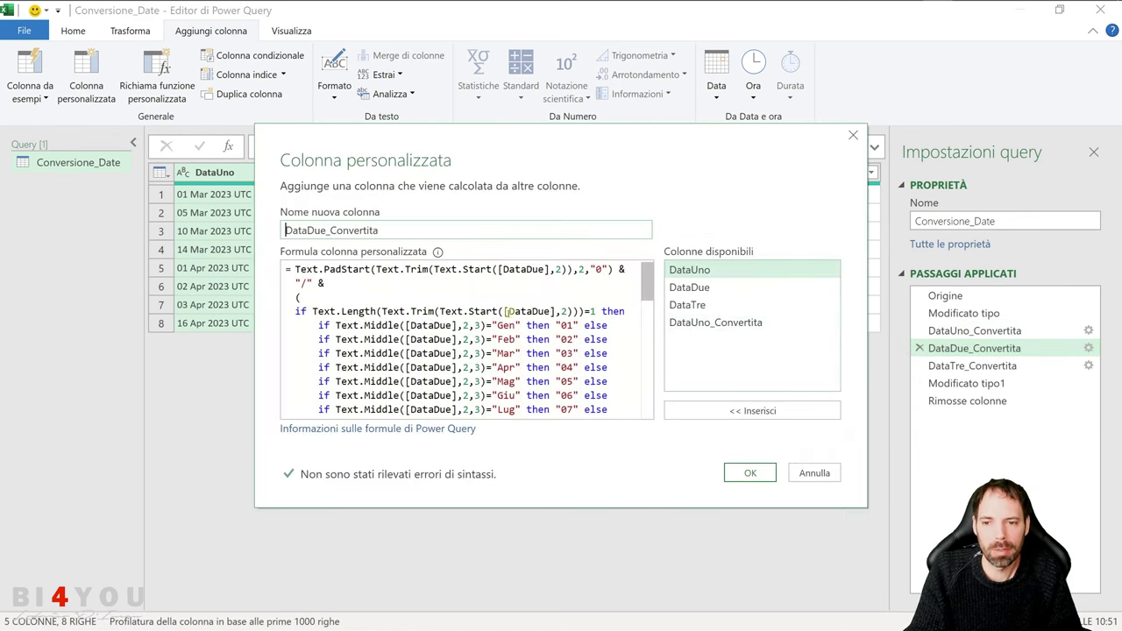
left_click_drag(512, 151, 751, 127)
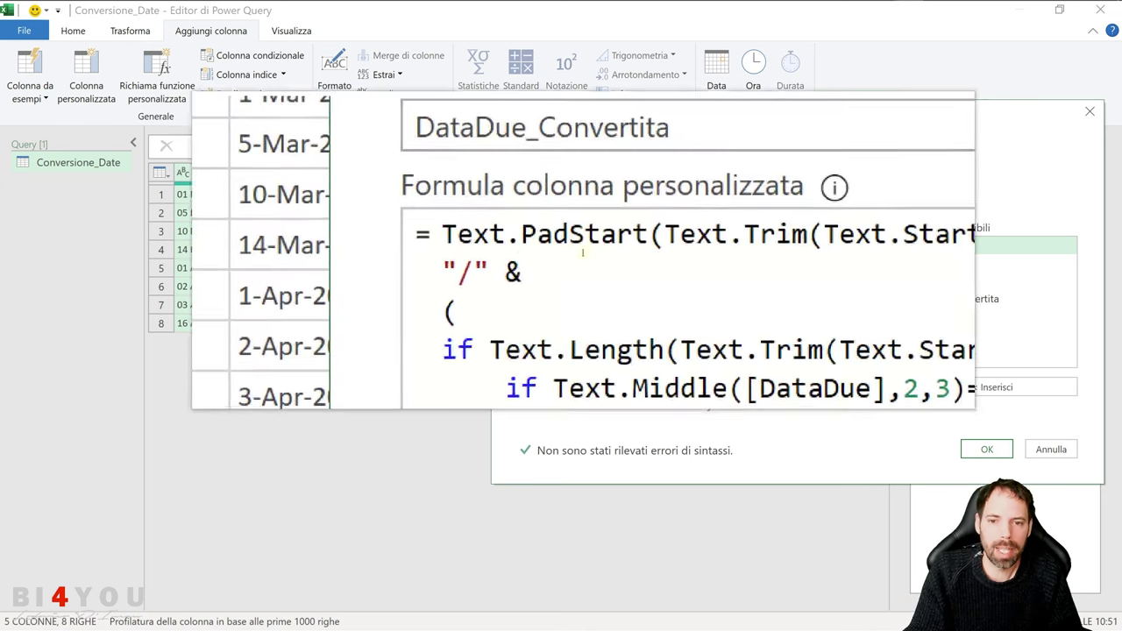
Examine the nested day functions Text.PadStart, Text.Trim and Text.Start([DataDue],2), reading their descriptions and comparing them with the DataDue values.
mouse_move(589, 248)
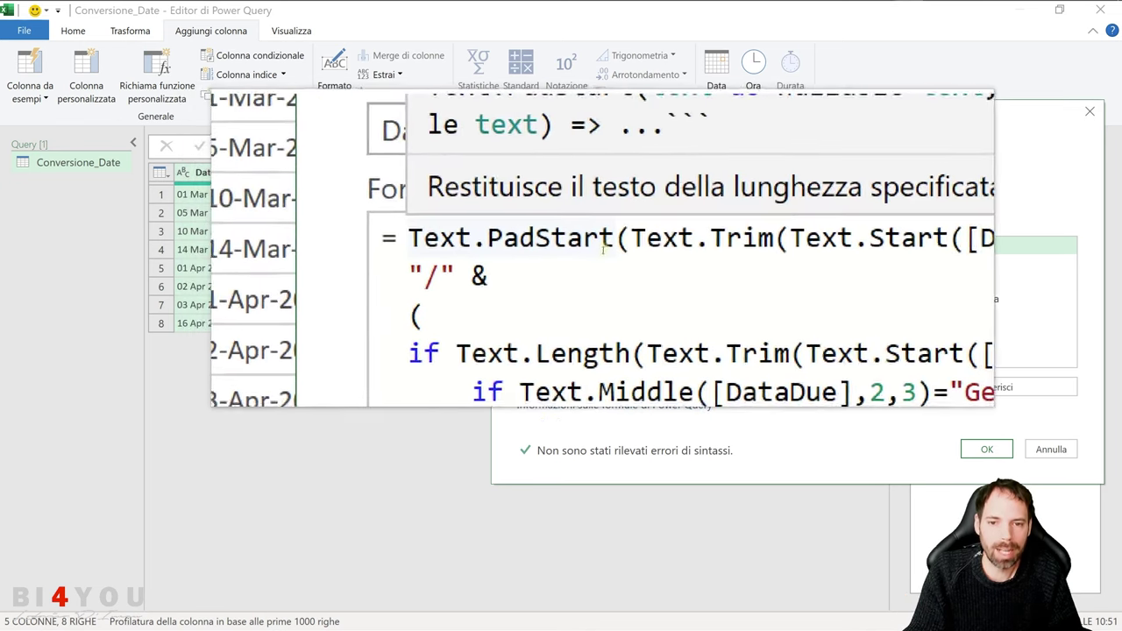
left_click_drag(608, 247, 532, 249)
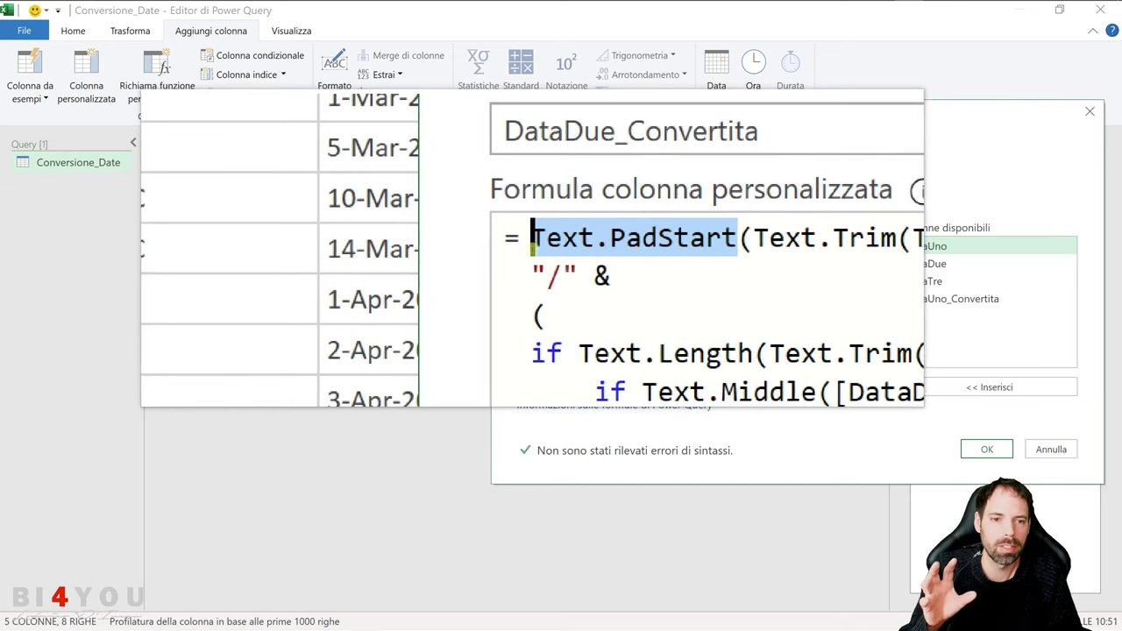
mouse_move(704, 245)
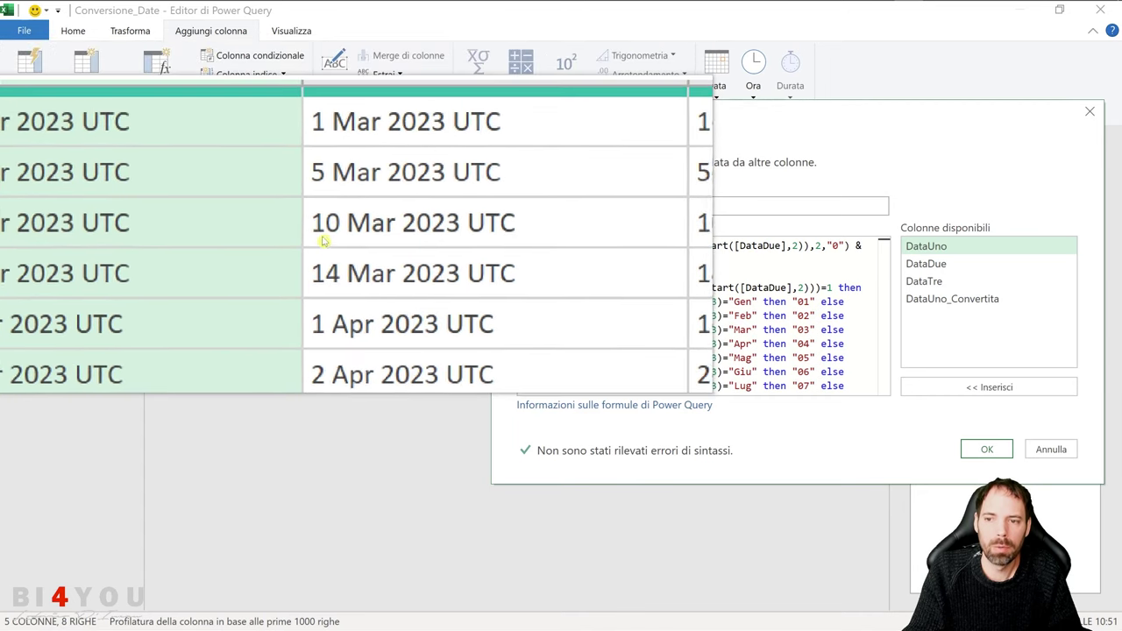
left_click(799, 247)
left_click_drag(799, 247, 664, 247)
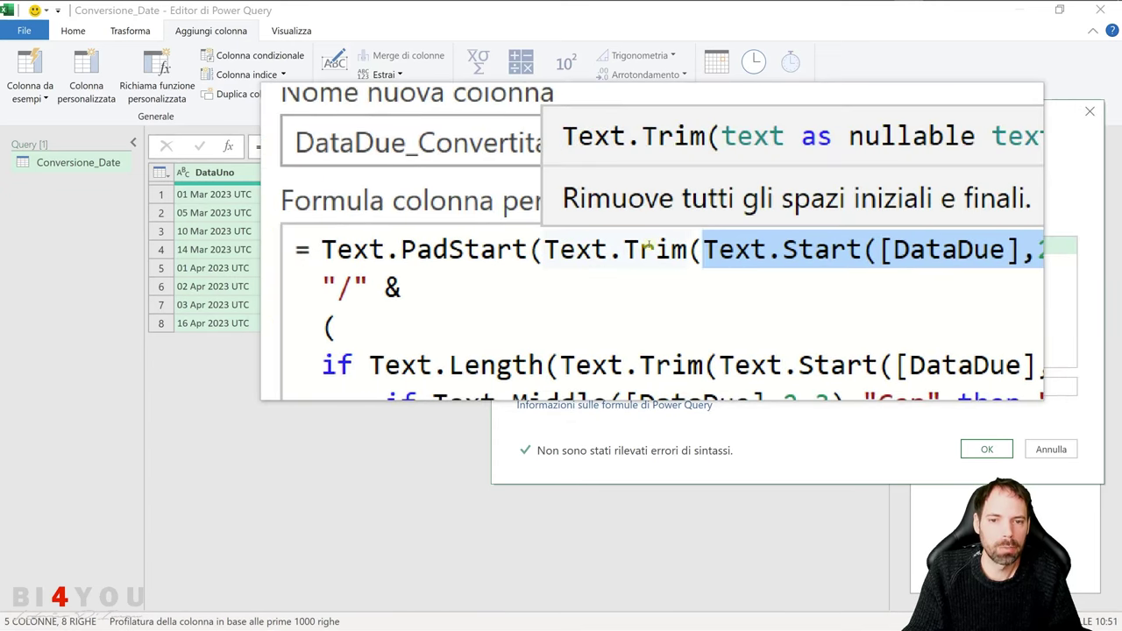
left_click(646, 248)
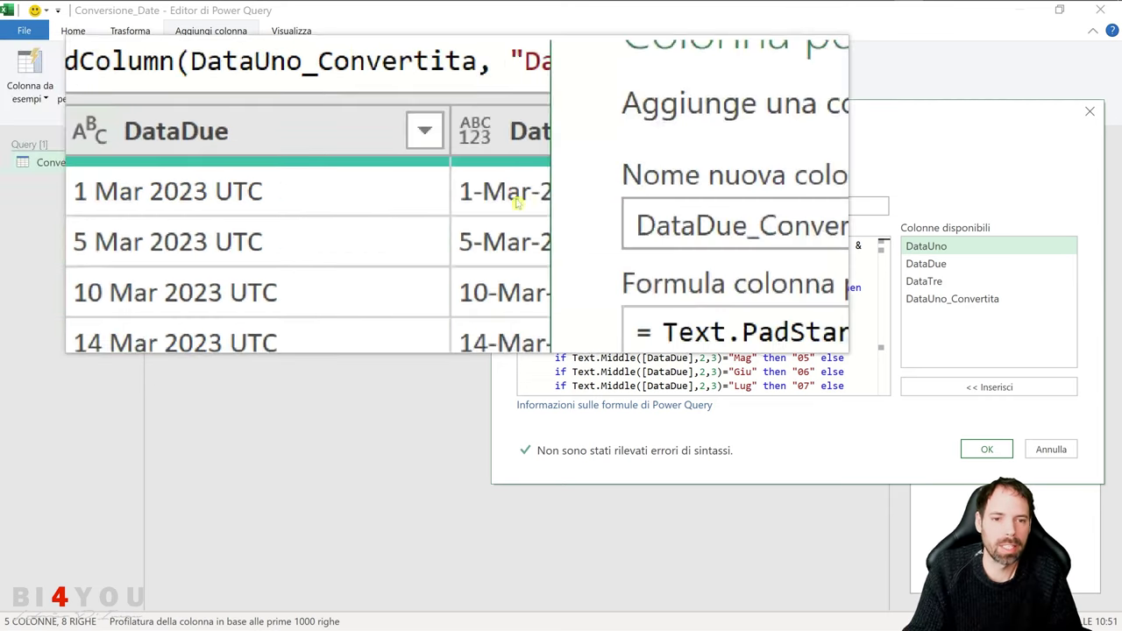
left_click(608, 246)
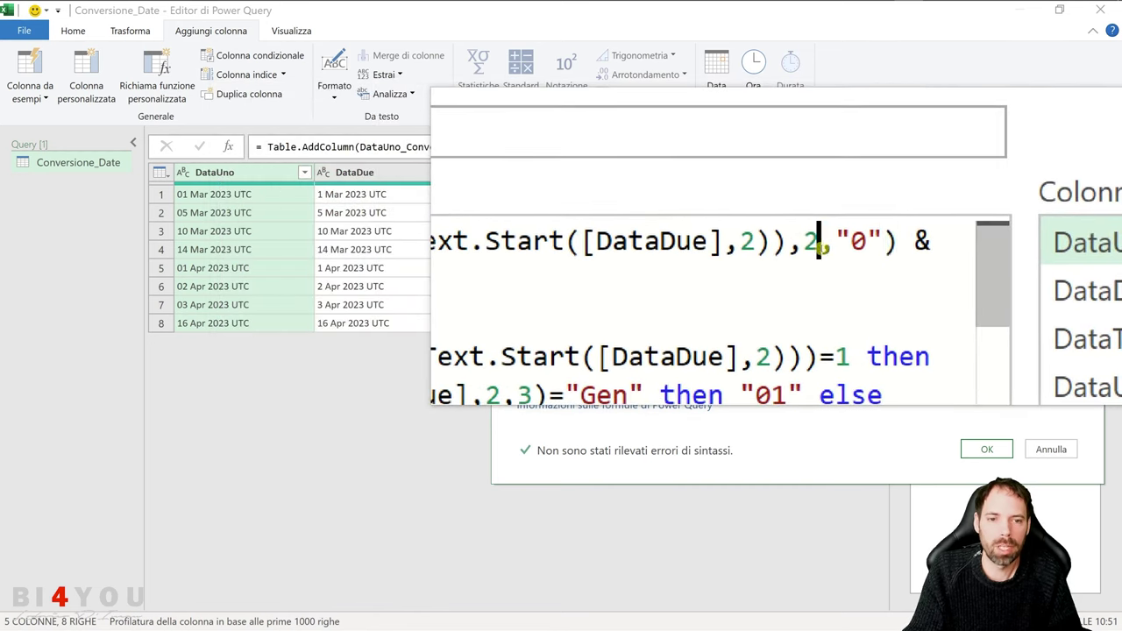
Review the three Text.PadStart arguments: the trimmed day text, the length 2 and the padding character "0".
double_click(820, 247)
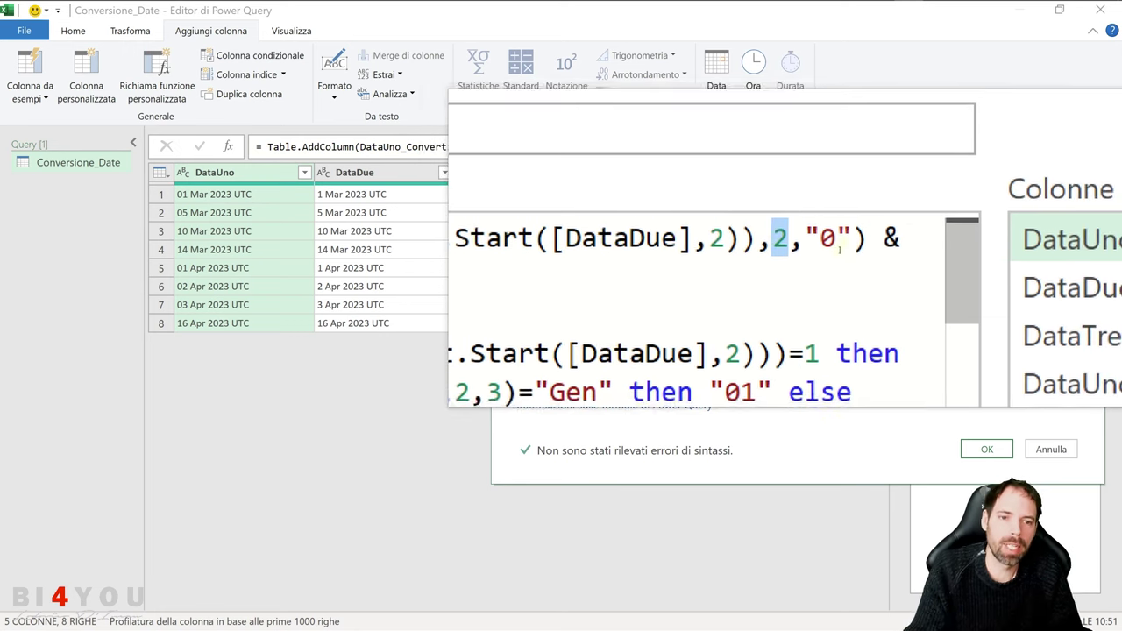
double_click(833, 248)
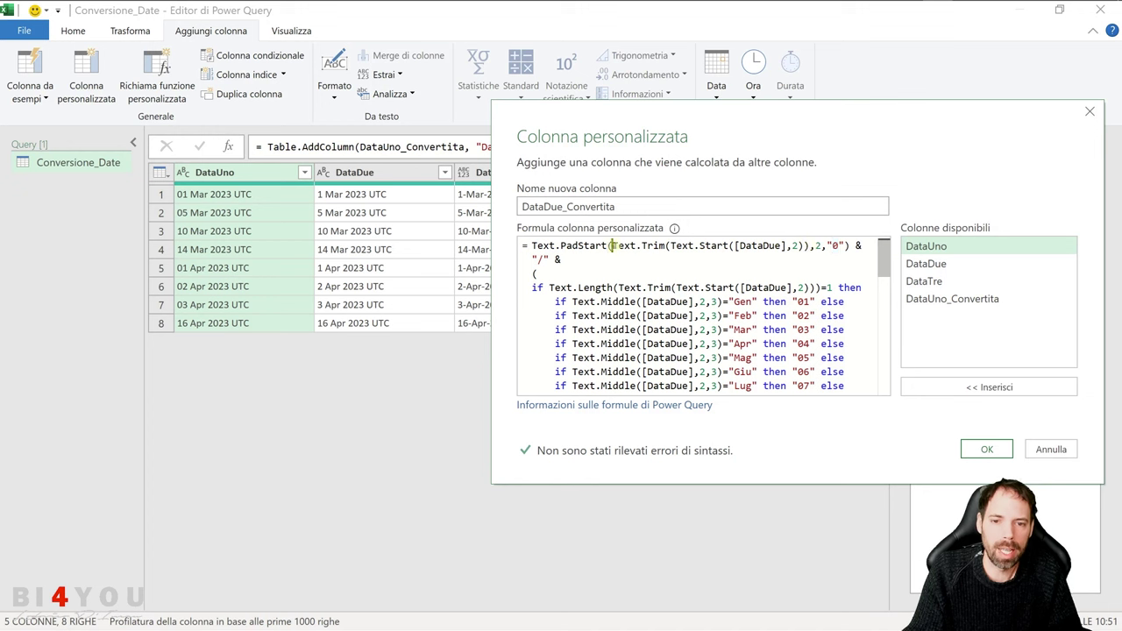
left_click_drag(612, 247, 809, 246)
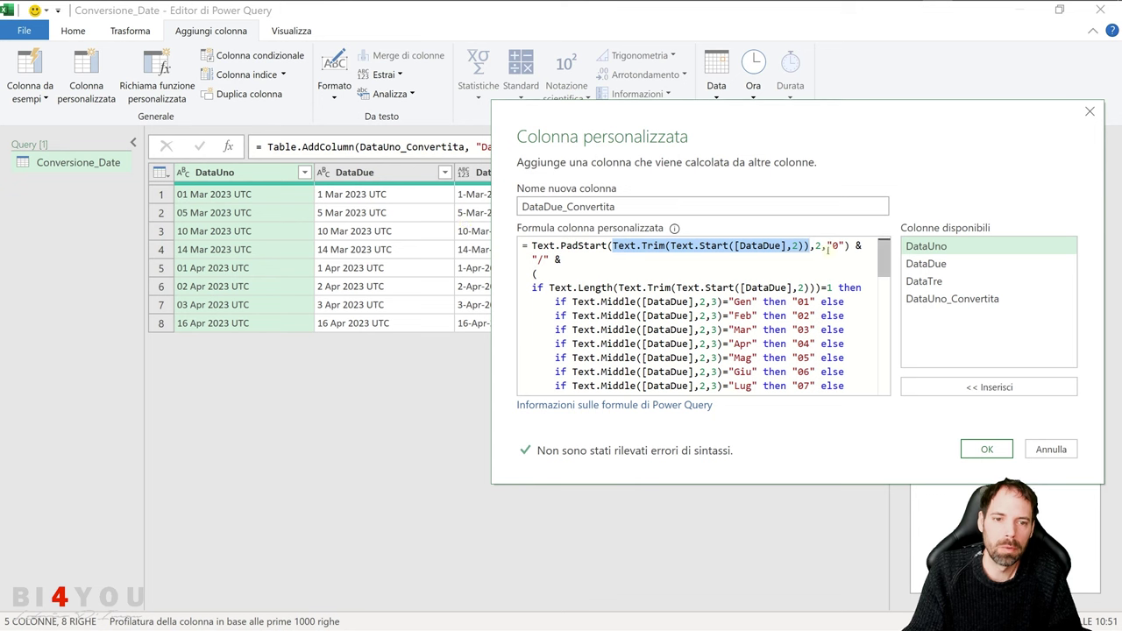
left_click(816, 247)
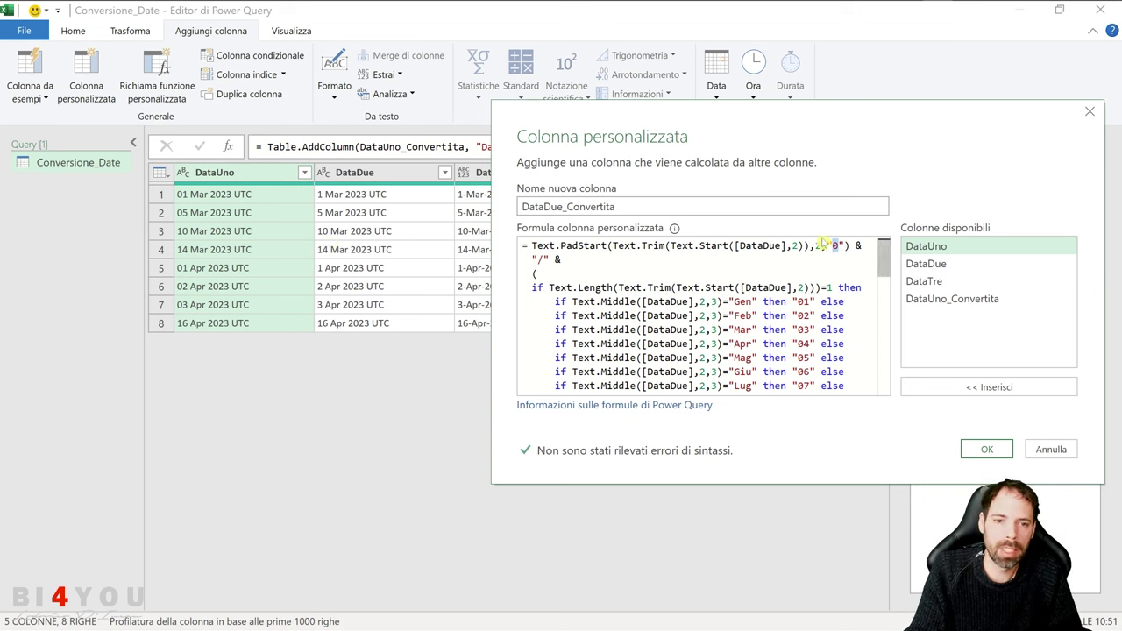
left_click_drag(812, 247, 641, 246)
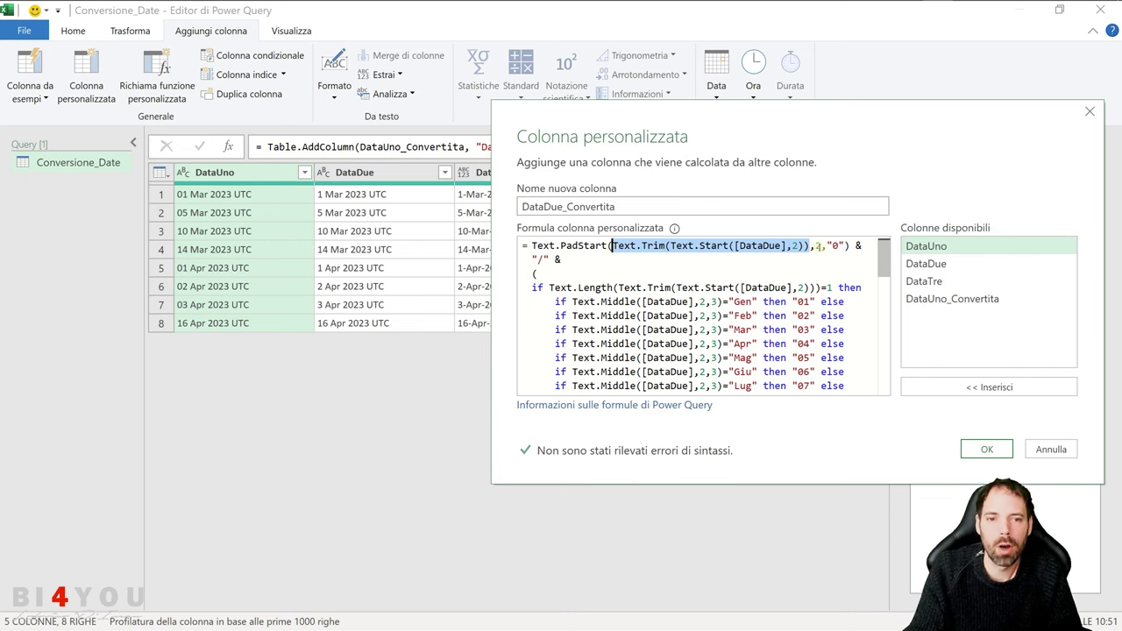
left_click(815, 246)
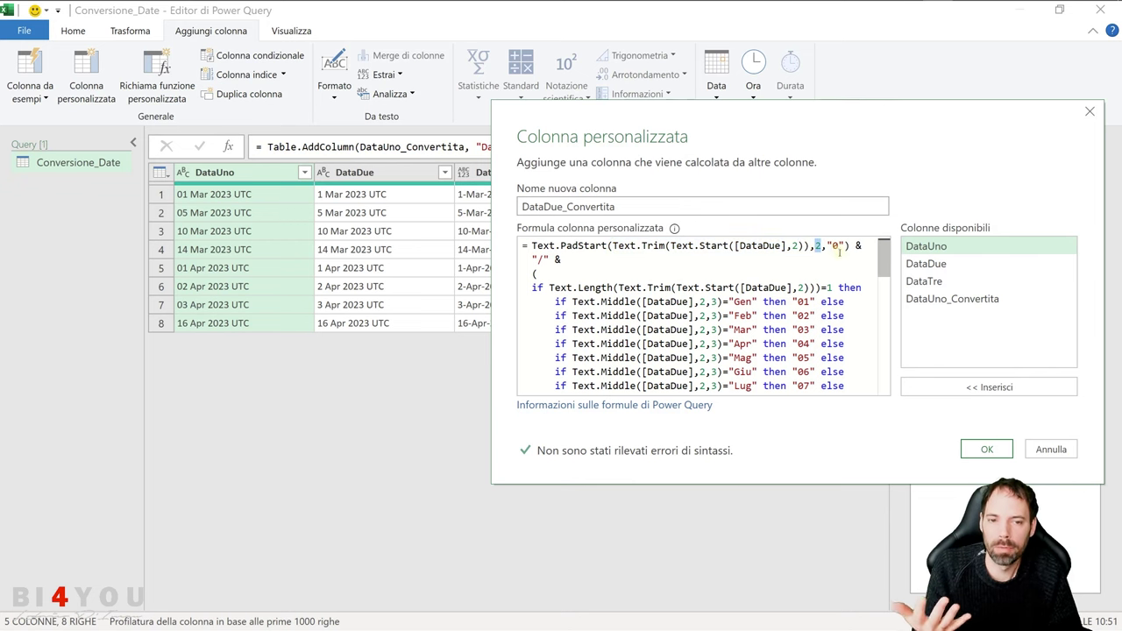
left_click_drag(850, 245, 533, 246)
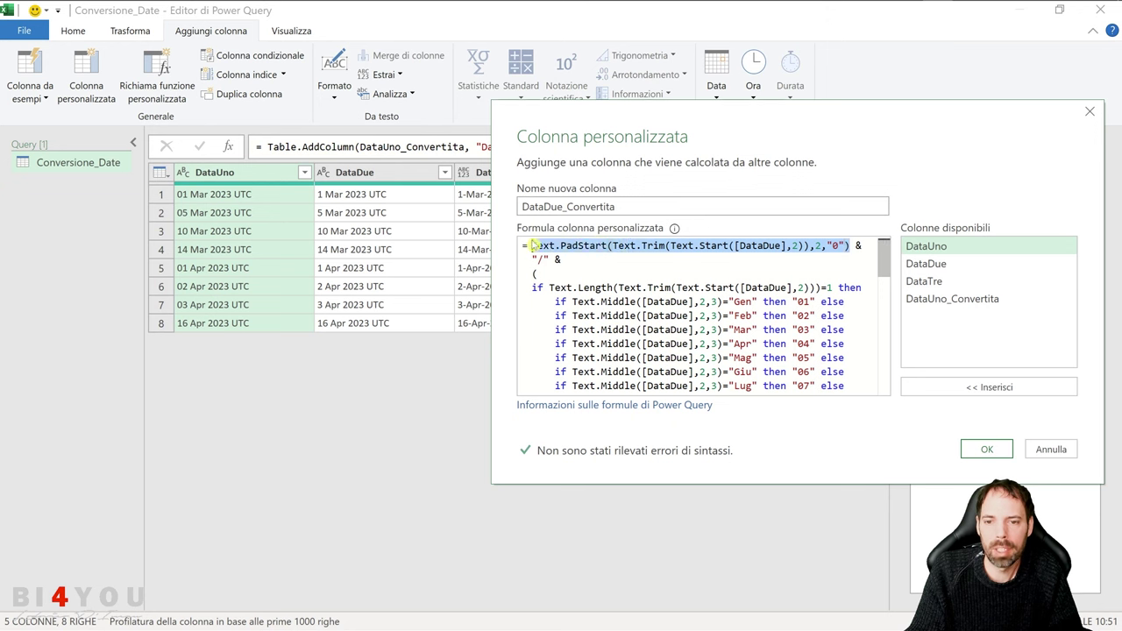
Examine the outer condition Text.Length(Text.Trim(Text.Start([DataDue],2)))=1 after the opening parenthesis and compare it with the DataDue values.
left_click(593, 276)
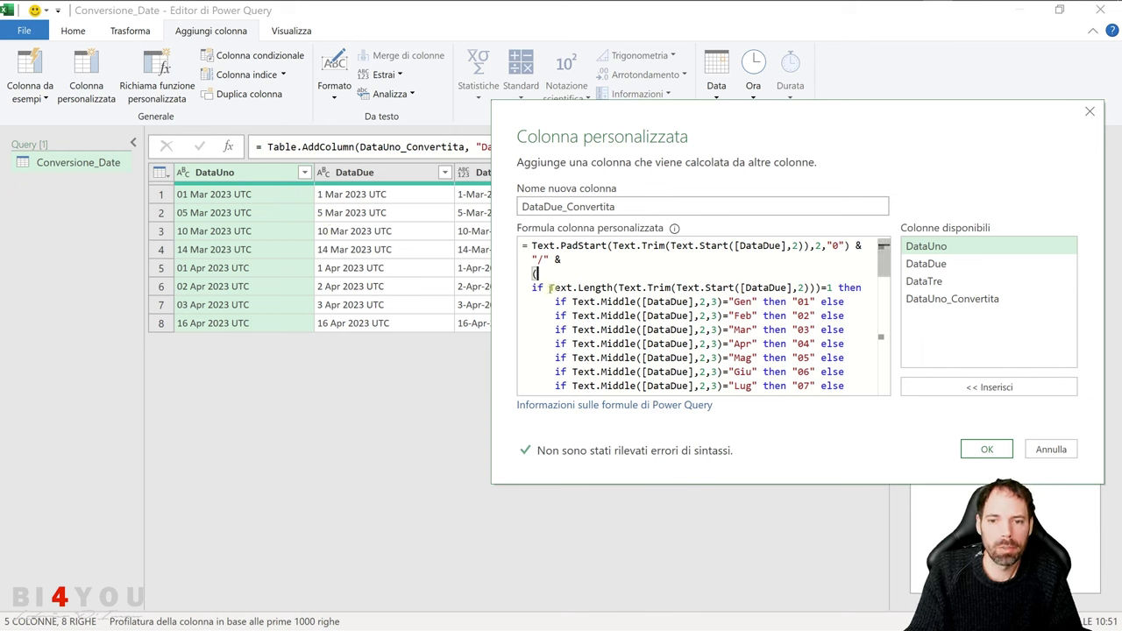
left_click_drag(550, 287, 578, 287)
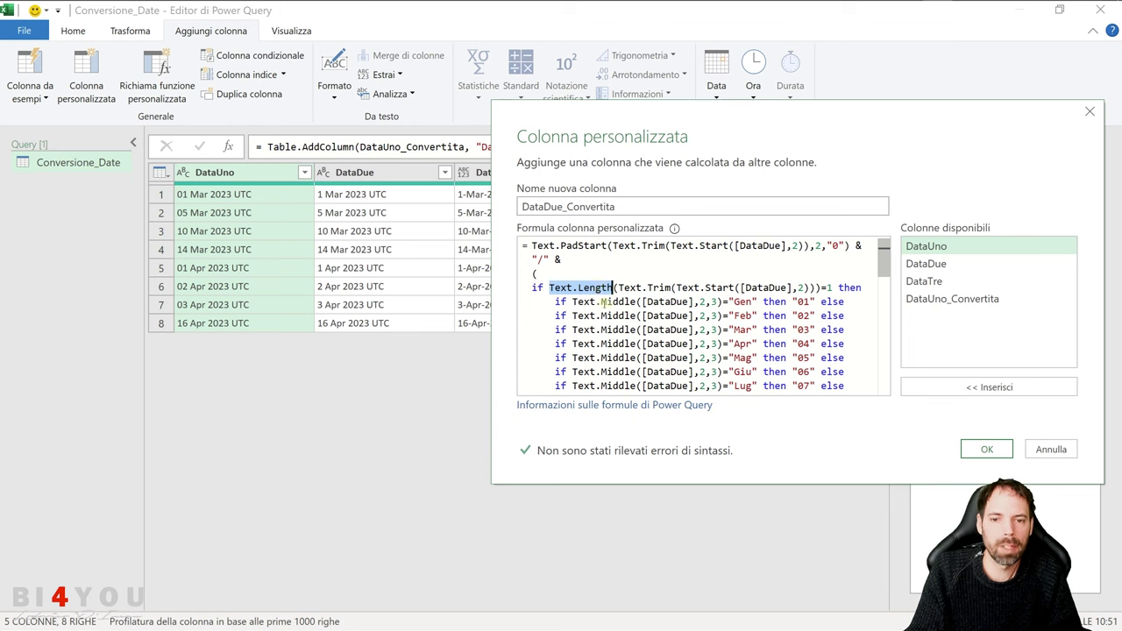
key("Up")
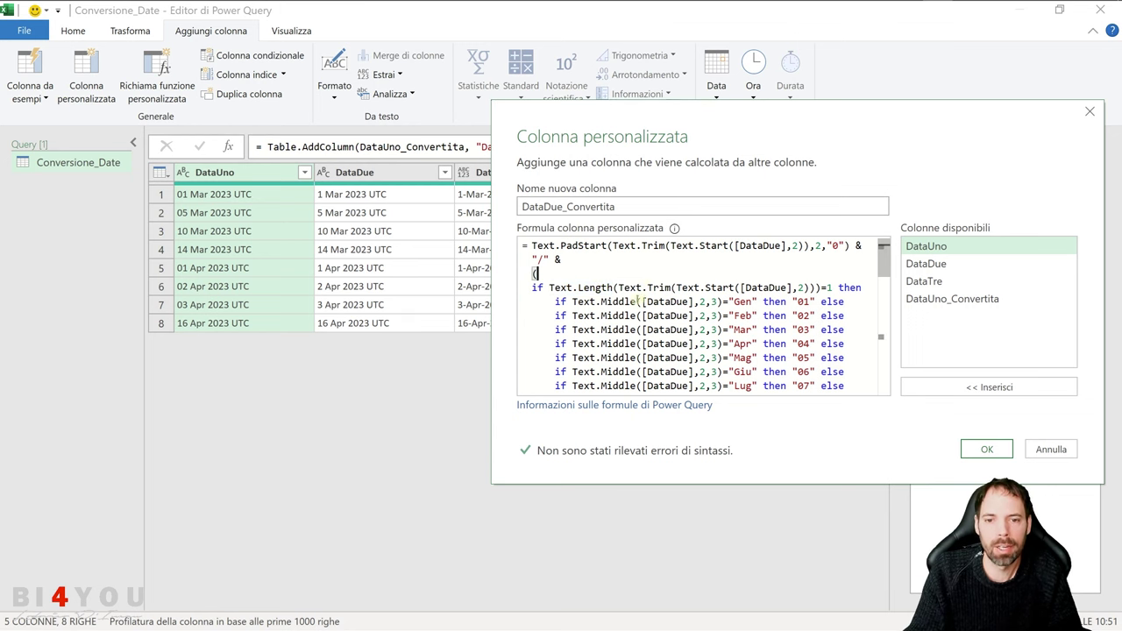
left_click_drag(620, 288, 707, 287)
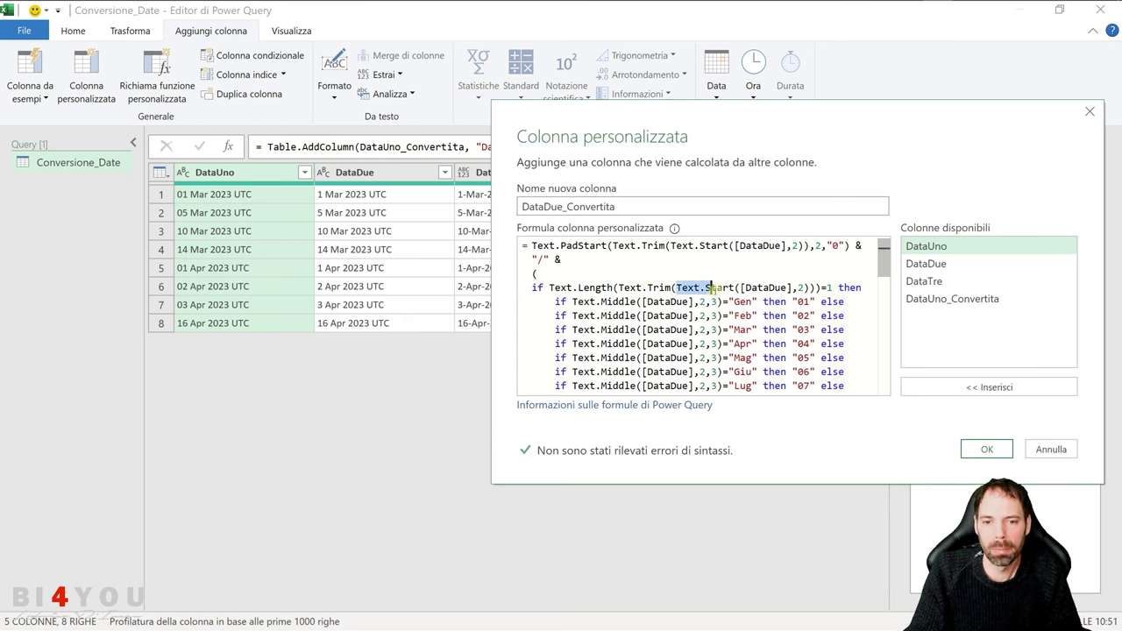
left_click_drag(808, 287, 775, 288)
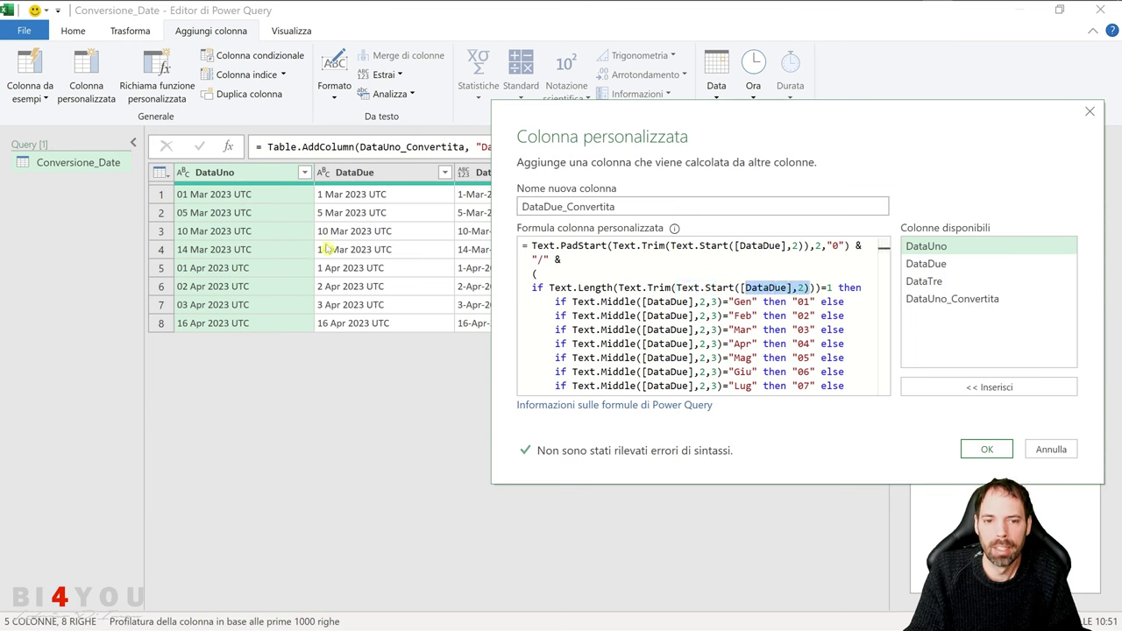
Trace the month condition from the inside out: Text.Start([DataDue],2), Text.Trim, Text.Length and the comparison with 1.
left_click_drag(677, 287, 803, 288)
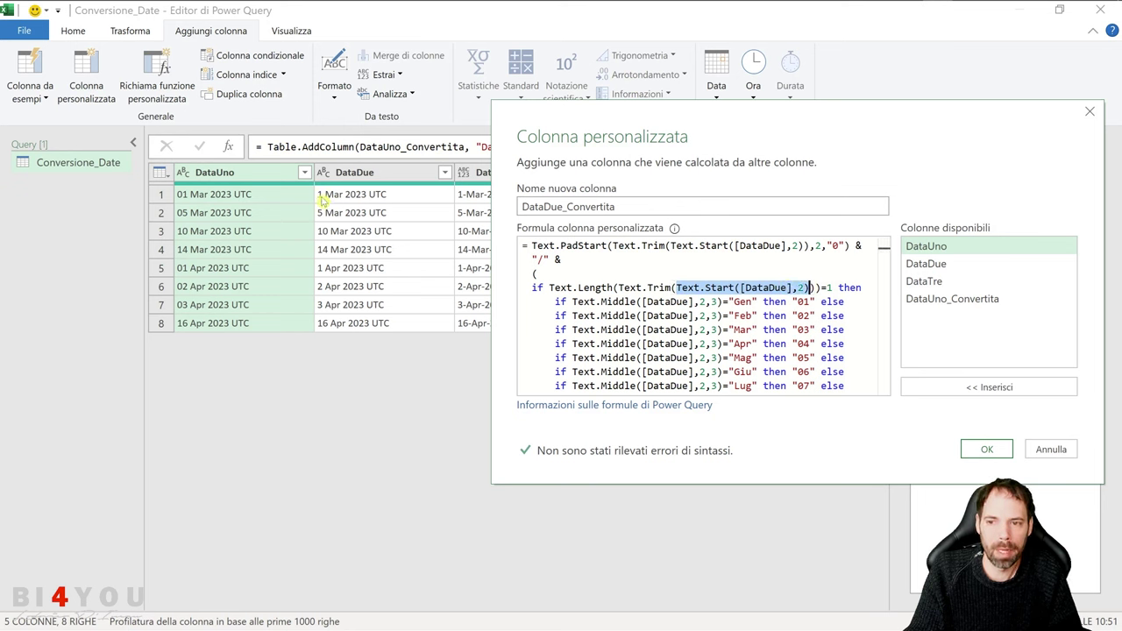
left_click_drag(619, 288, 810, 287)
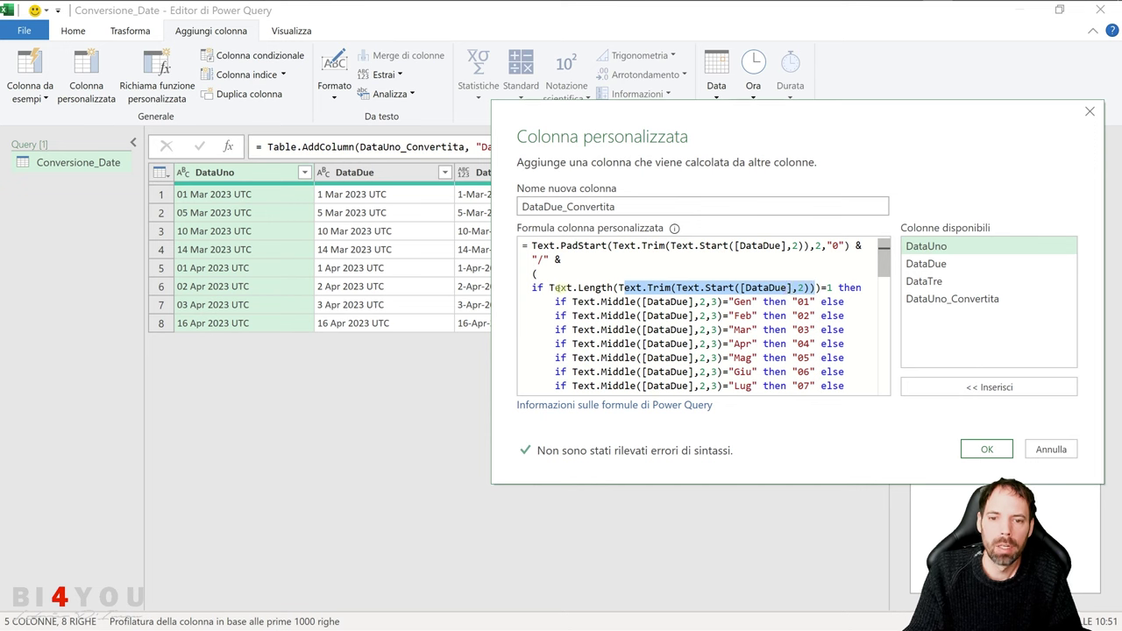
left_click_drag(550, 288, 615, 288)
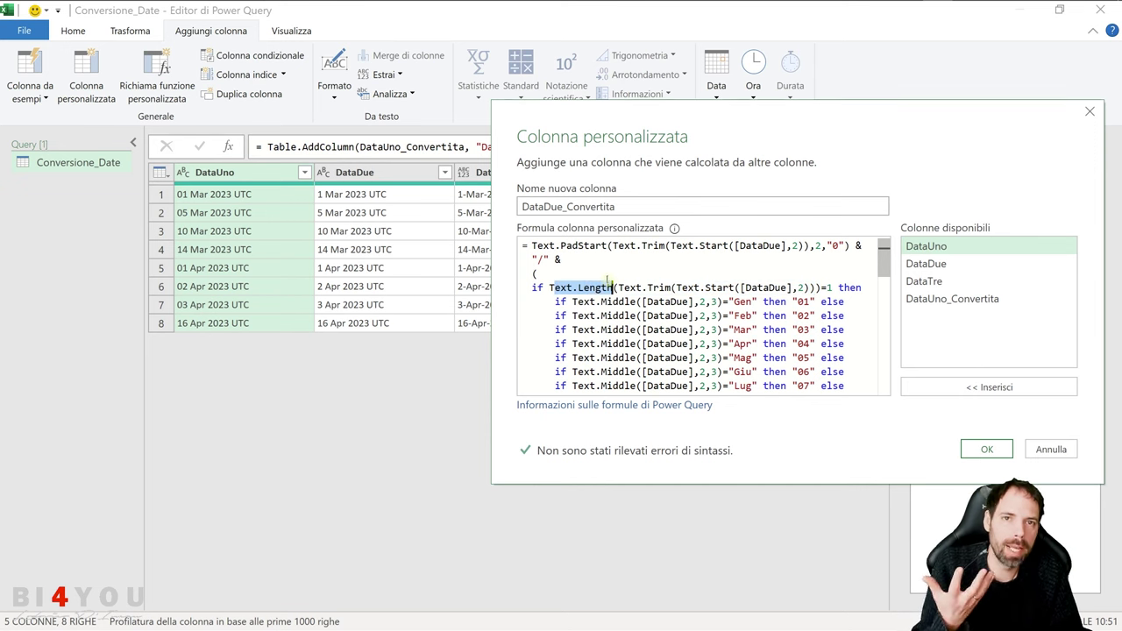
left_click_drag(821, 288, 613, 288)
left_click(618, 288)
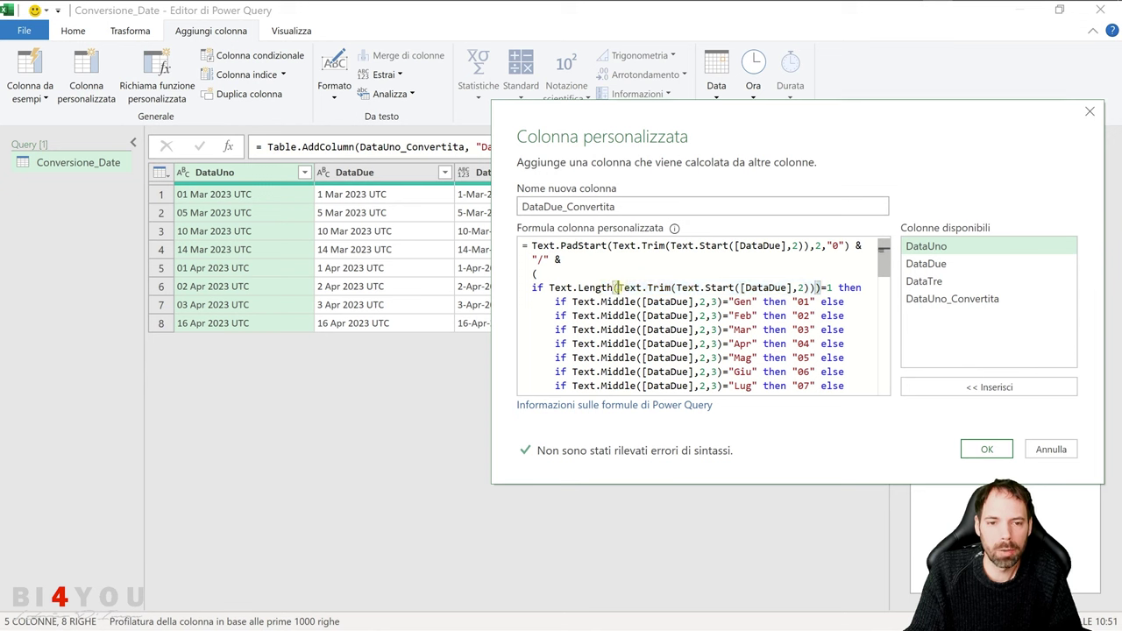
left_click_drag(831, 296, 826, 289)
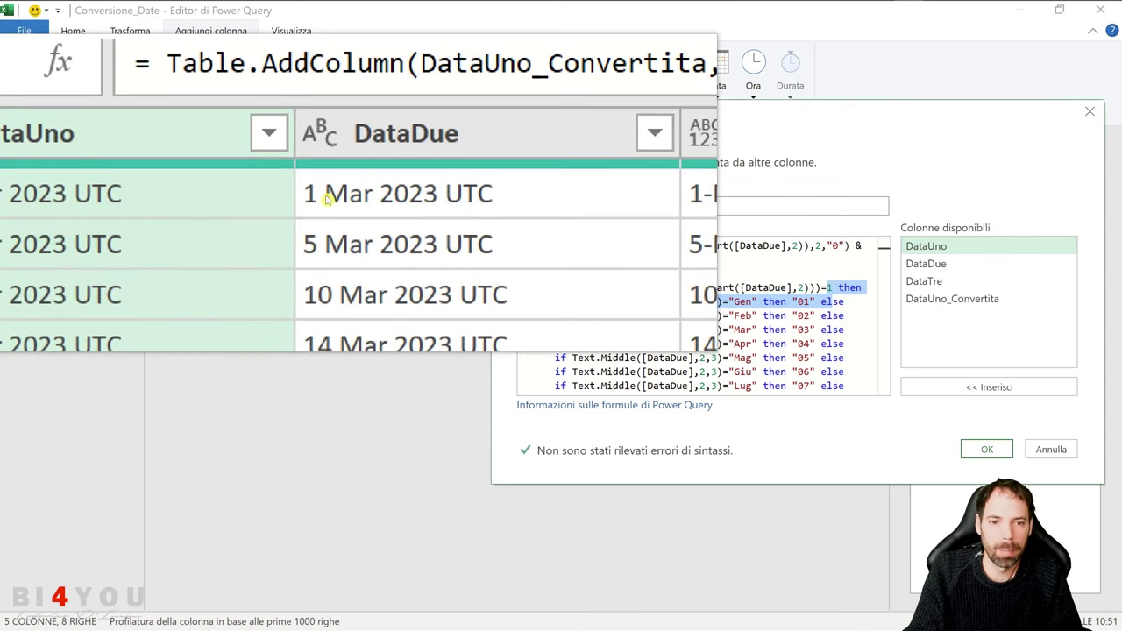
Examine the then branch's Text.Middle([DataDue],2,3) tests, checking start position 2, length 3 and the month numbers assigned to each abbreviation.
left_click(683, 301)
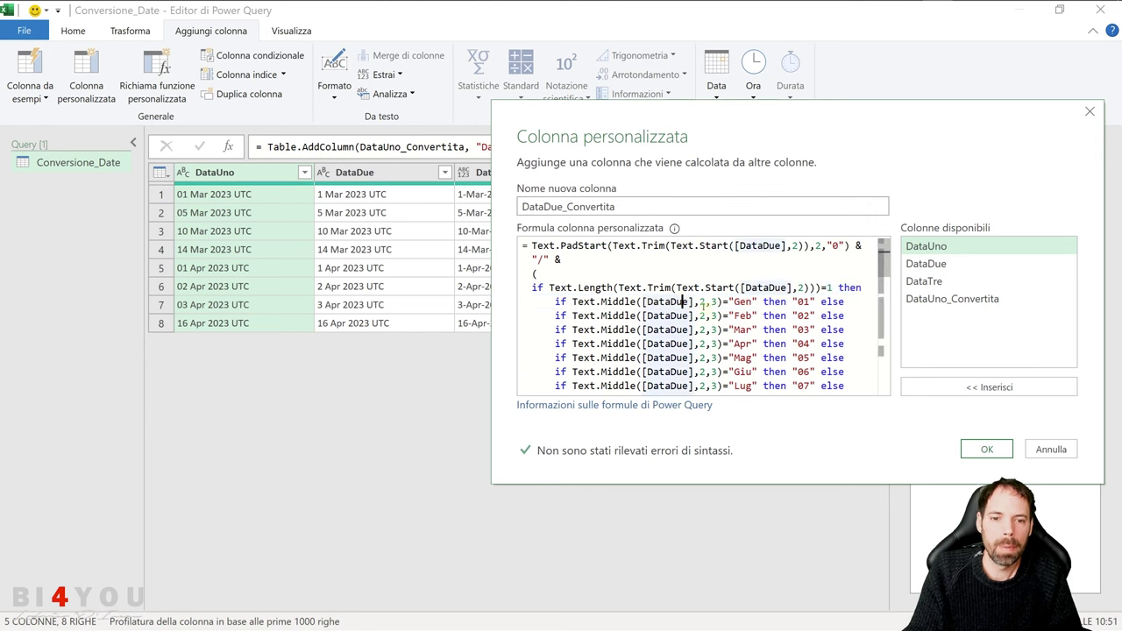
left_click_drag(700, 302, 705, 330)
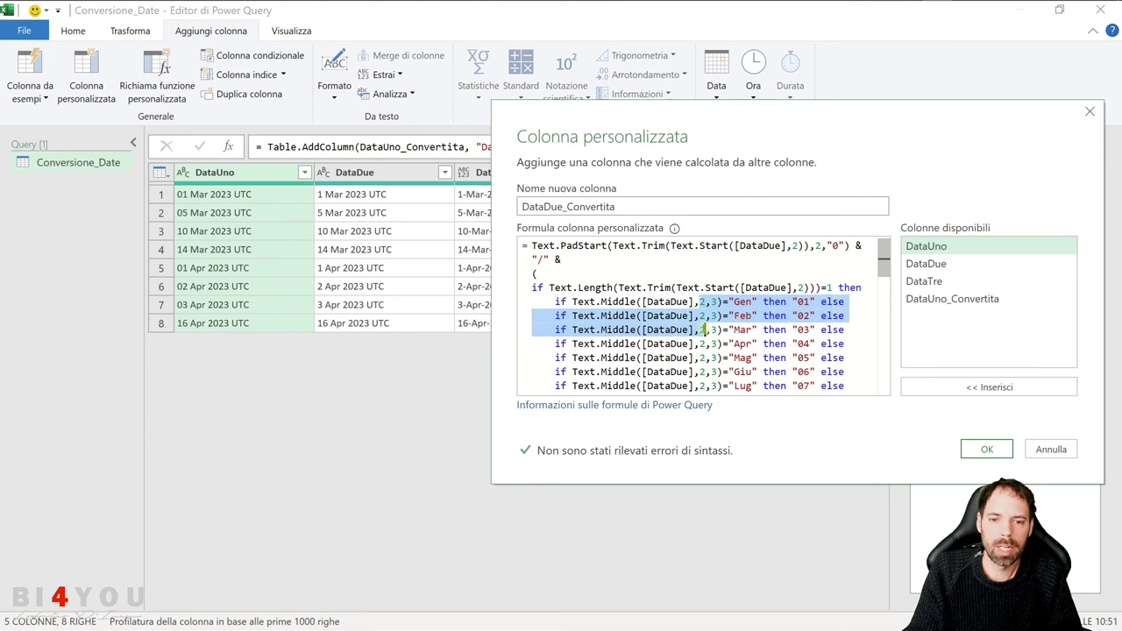
left_click(756, 315)
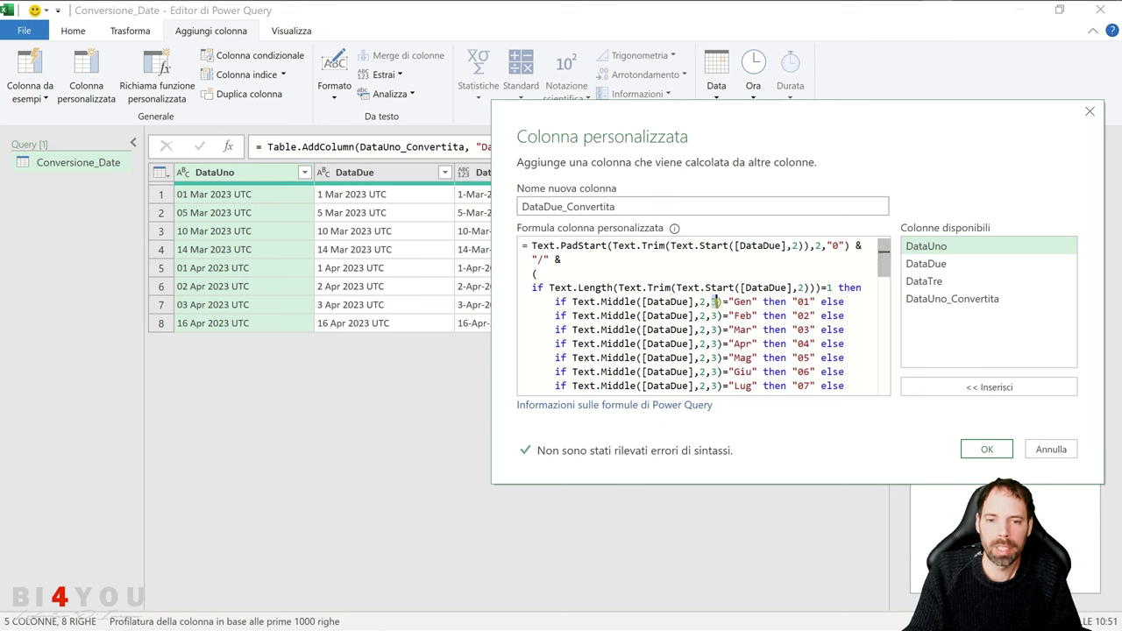
left_click_drag(759, 302, 844, 374)
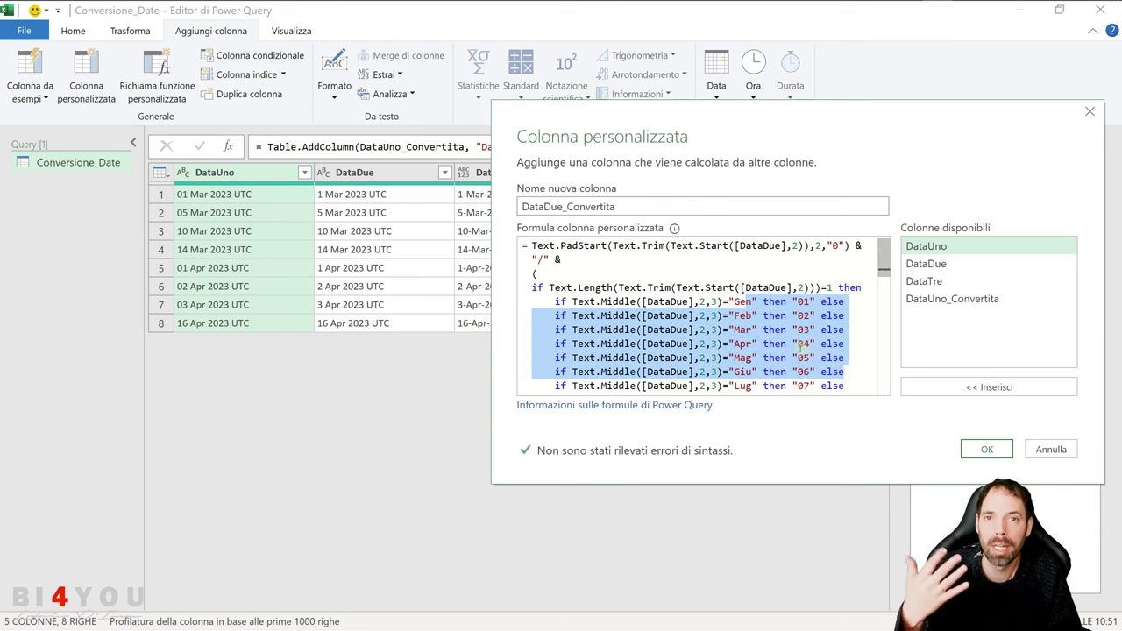
scroll(741, 329, "down", 3)
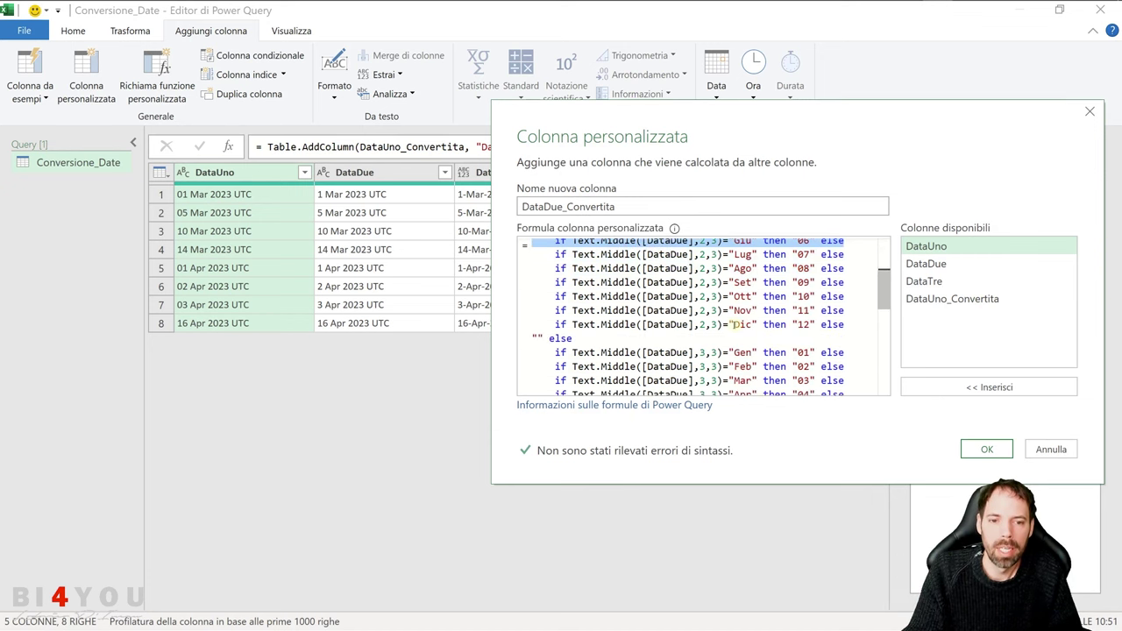
Examine the outer else and the start of its Text.Middle([DataDue],3,3) month tests.
left_click_drag(550, 339, 561, 339)
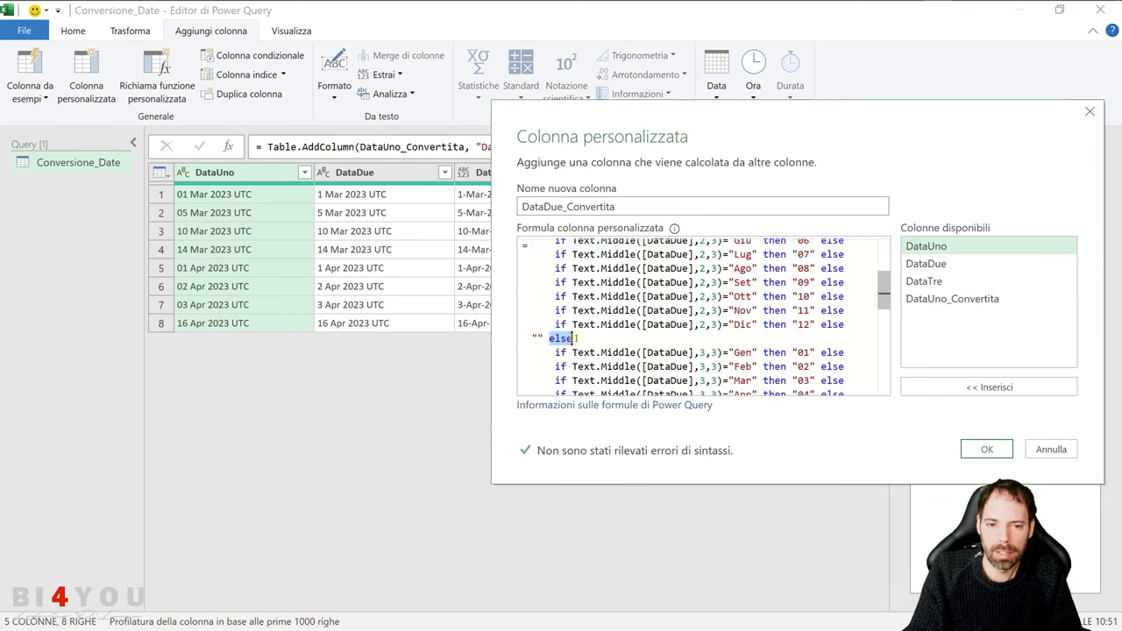
scroll(579, 338, "down", 2)
left_click(558, 264)
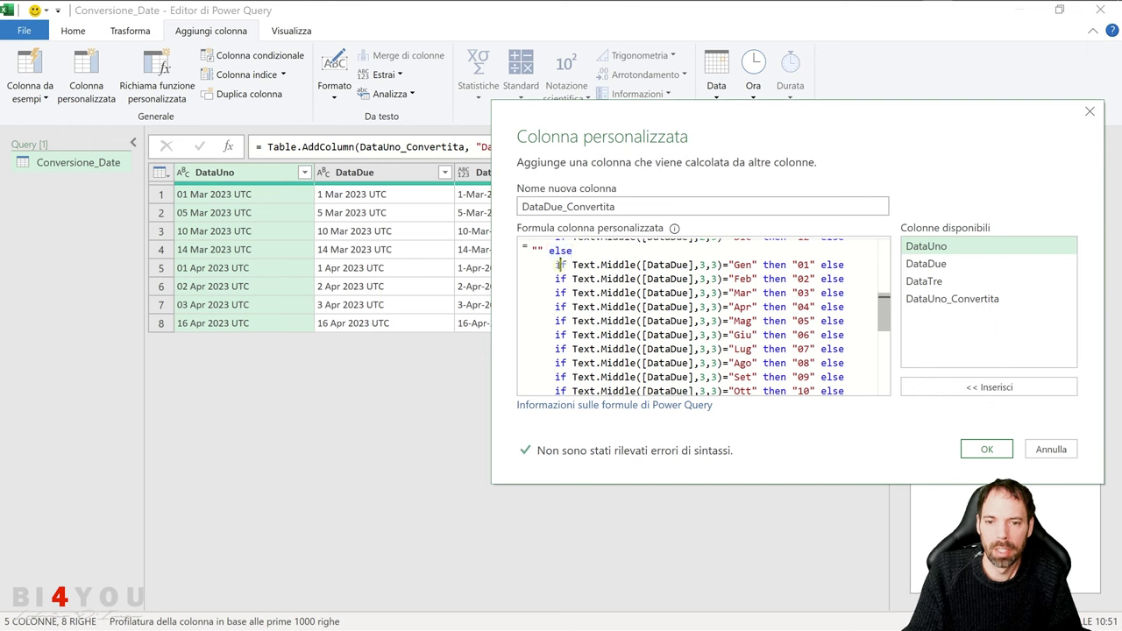
left_click_drag(574, 264, 640, 265)
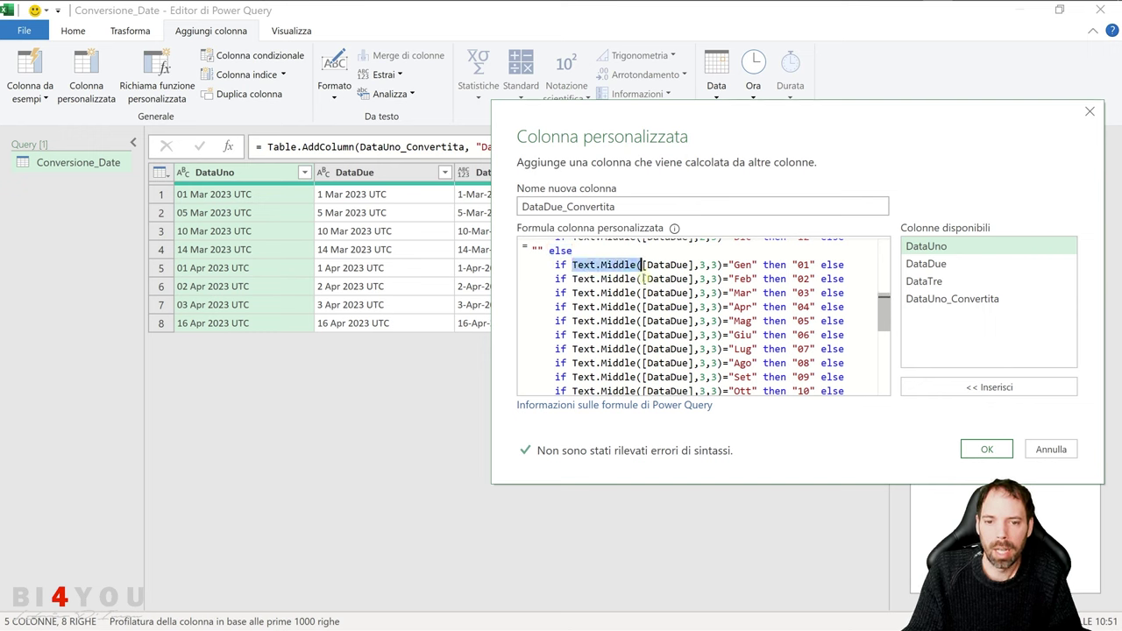
scroll(667, 289, "up", 2)
left_click(576, 339)
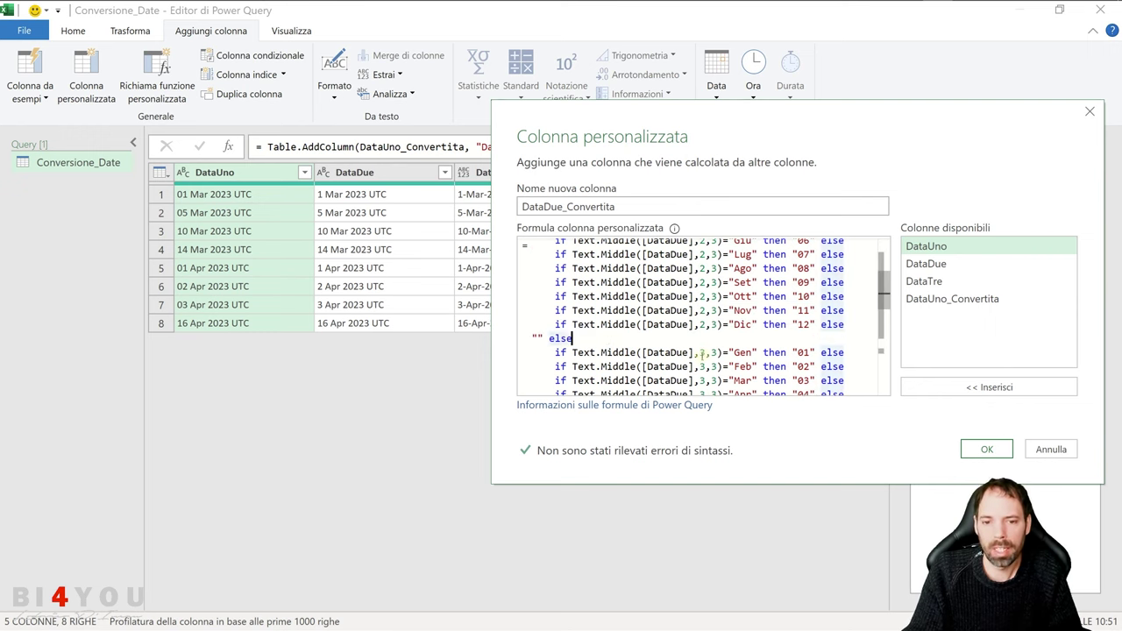
Recheck the Text.Length function and the =1 comparison in the month condition against the single-digit days in DataDue.
scroll(703, 355, "up", 2)
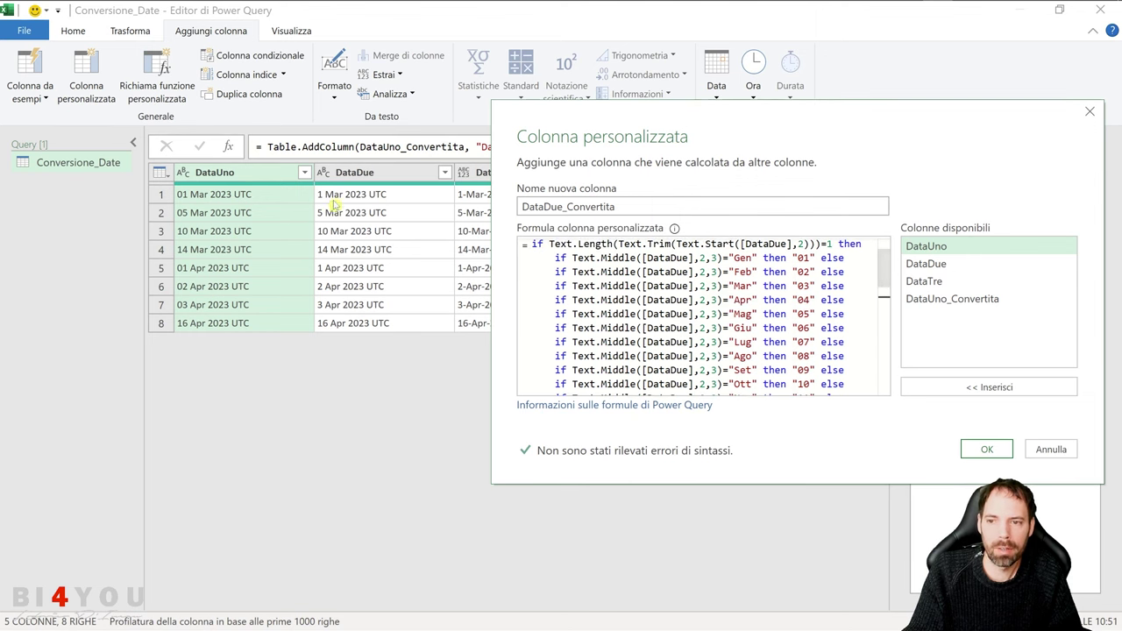
scroll(780, 312, "up", 1)
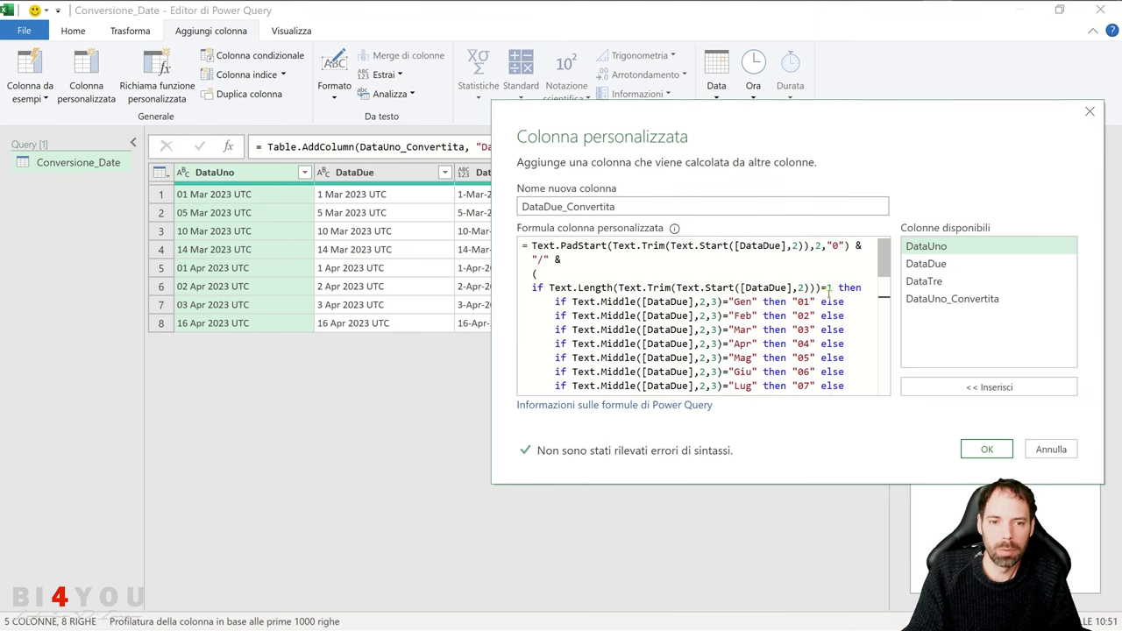
left_click_drag(821, 288, 815, 288)
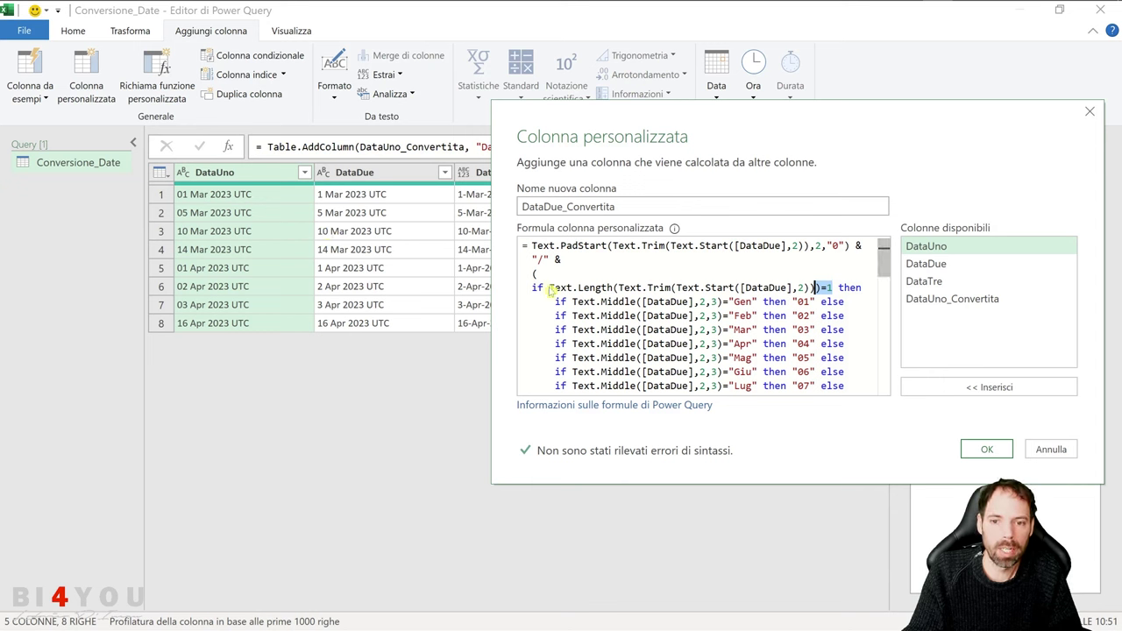
left_click_drag(550, 287, 614, 287)
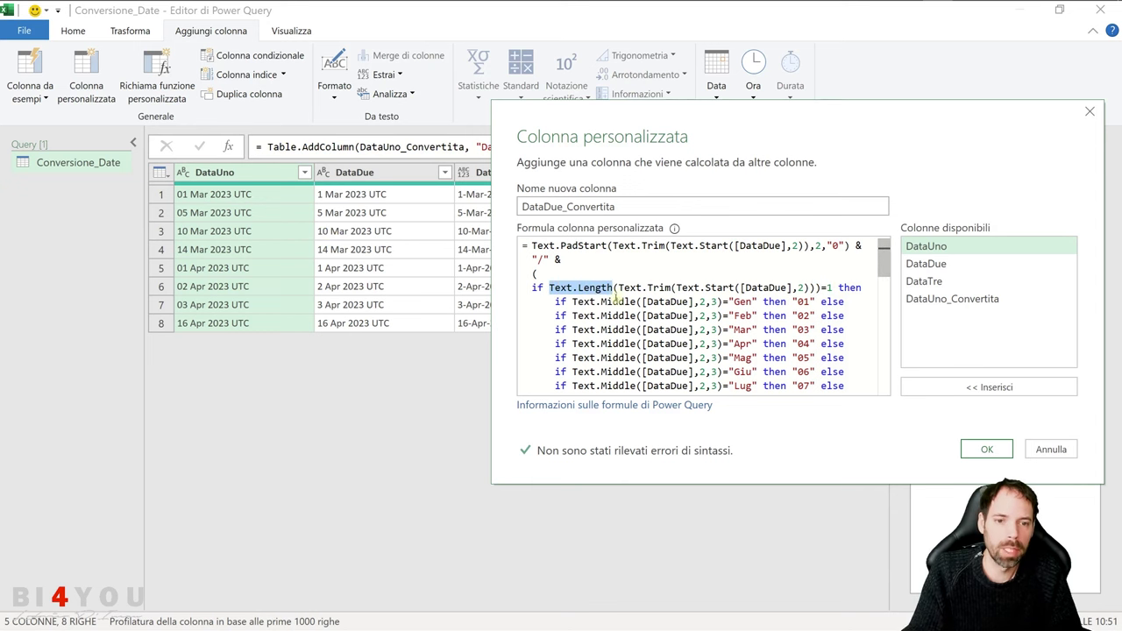
Compare the two-digit-day DataDue values with both month branches, following the Text.Middle([DataDue],3,3) tests through to "Dic".
scroll(594, 315, "down", 2)
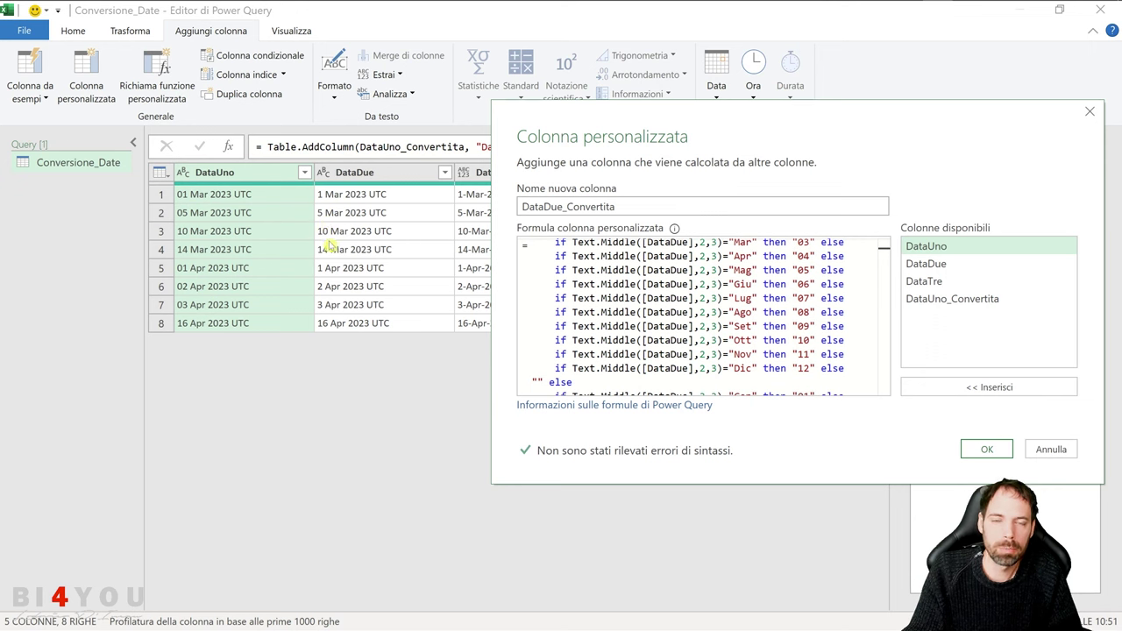
scroll(653, 322, "down", 3)
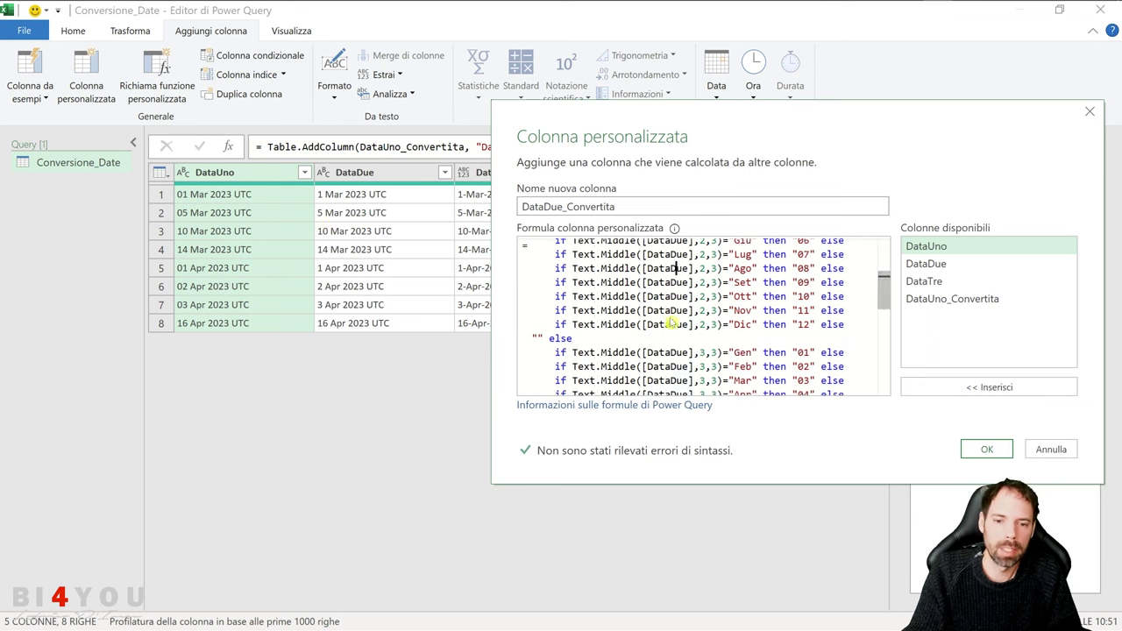
left_click_drag(545, 268, 850, 376)
left_click(733, 290)
scroll(741, 307, "up", 4)
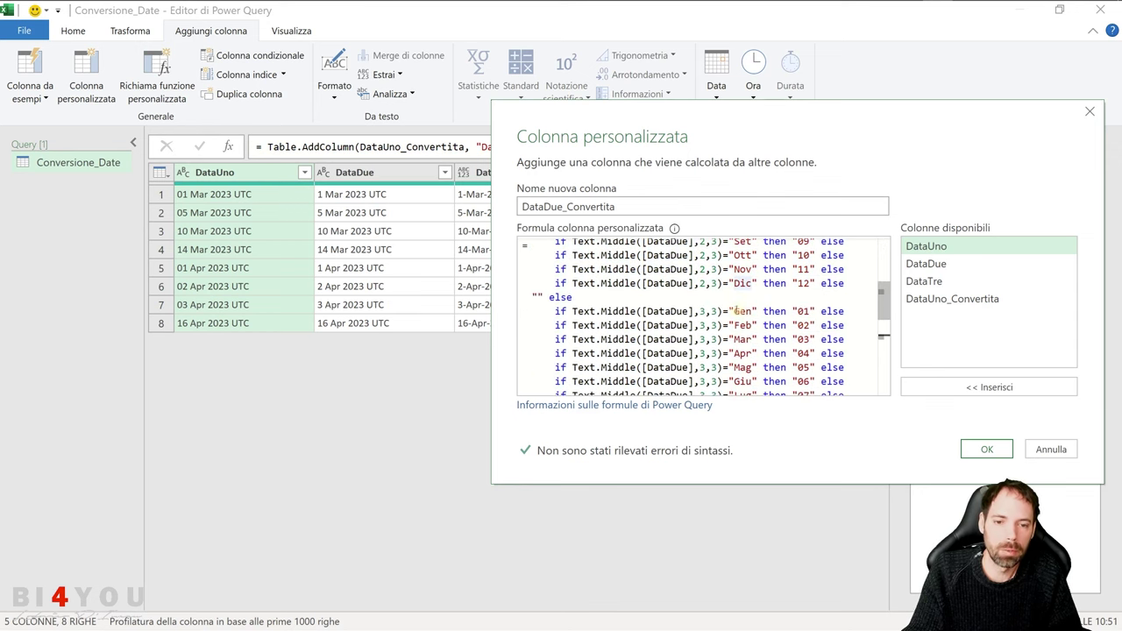
scroll(738, 310, "down", 3)
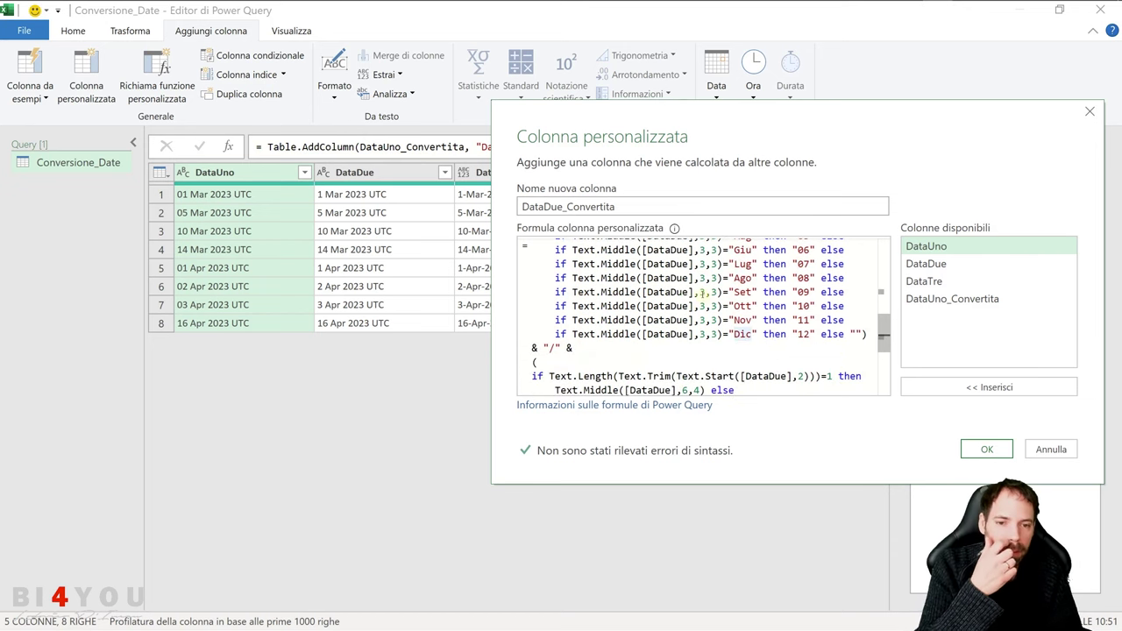
scroll(719, 307, "down", 2)
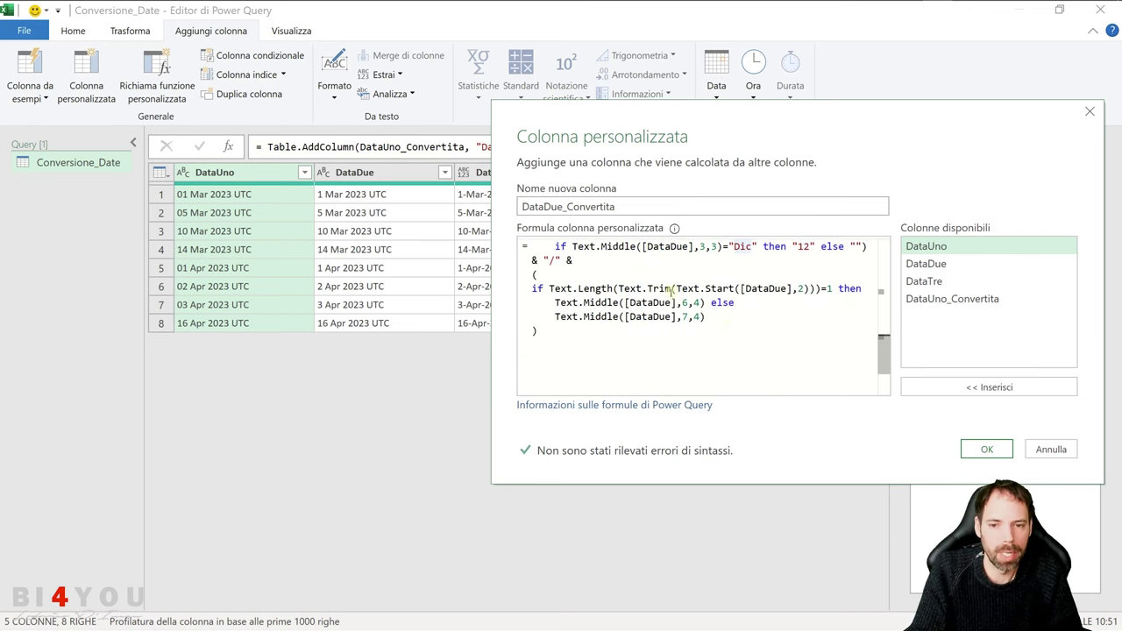
Review the "/" separator after the month part and the parenthesis that opens the year part.
left_click_drag(580, 261, 516, 263)
left_click(578, 262)
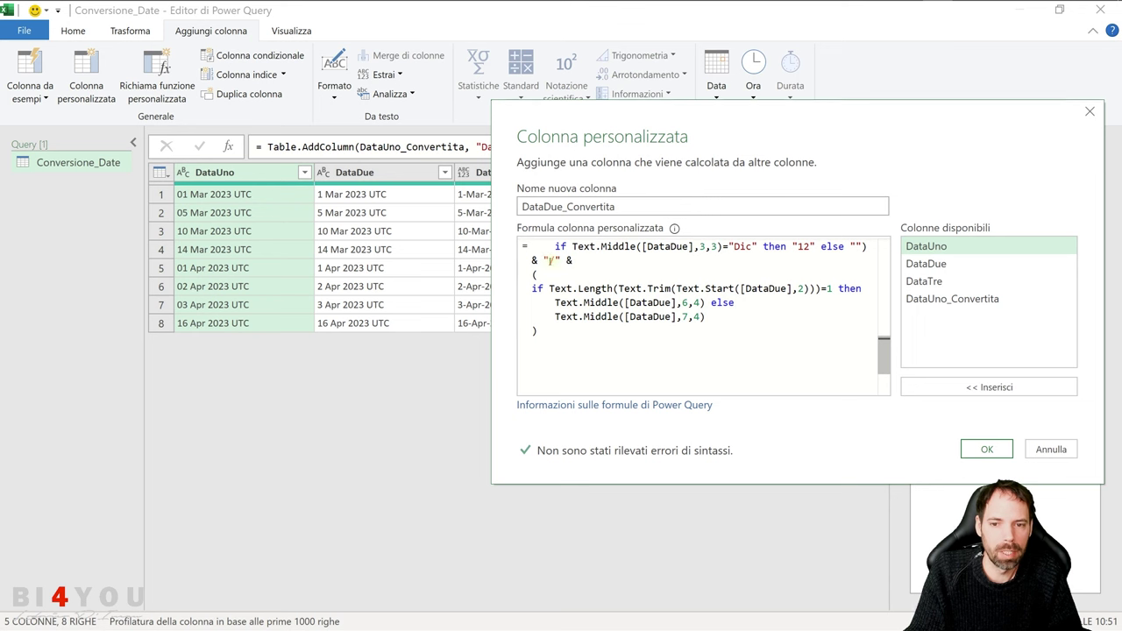
left_click(537, 276)
scroll(846, 326, "up", 1)
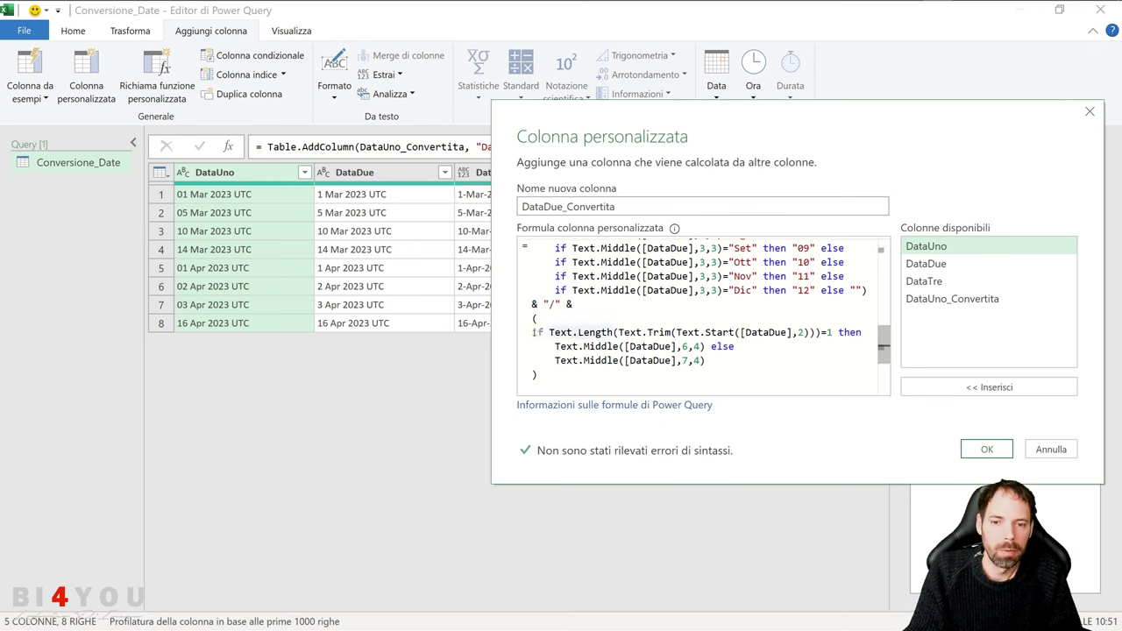
Compare the year part's Text.Length(Text.Trim(Text.Start([DataDue],2)))=1 condition with the same condition in the month part.
left_click_drag(532, 333, 826, 332)
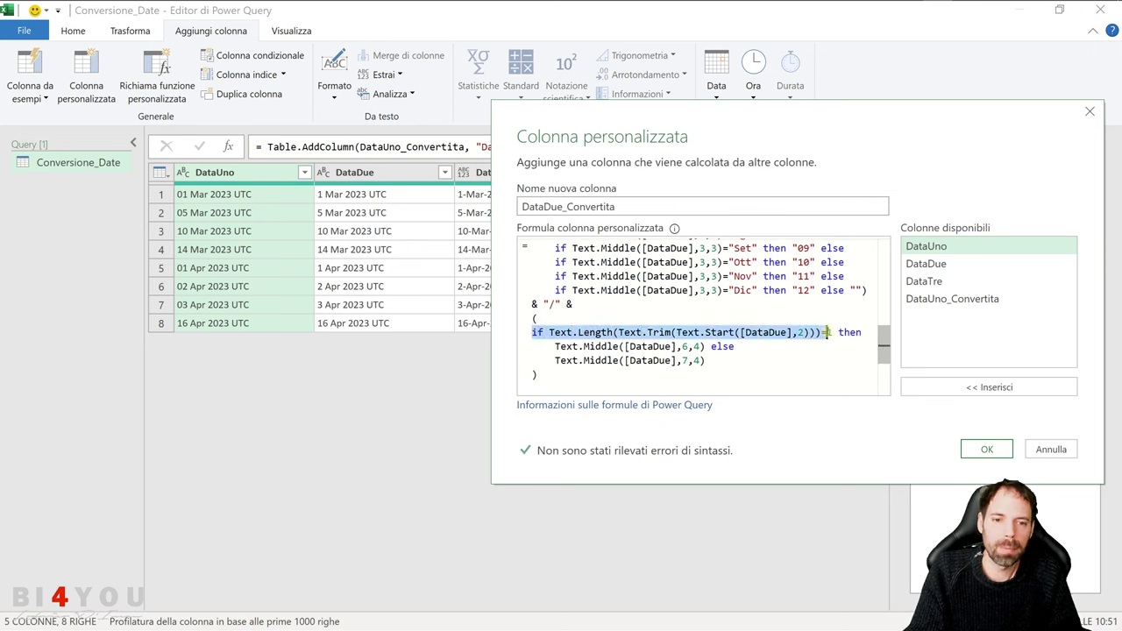
left_click(787, 309)
scroll(789, 299, "up", 8)
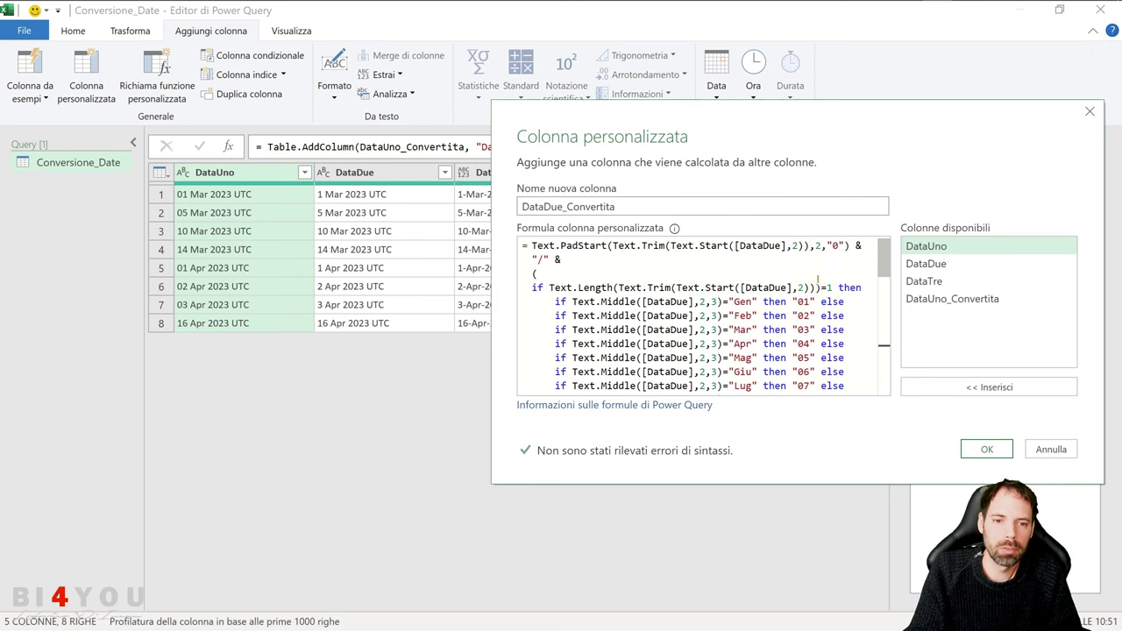
left_click_drag(831, 288, 550, 288)
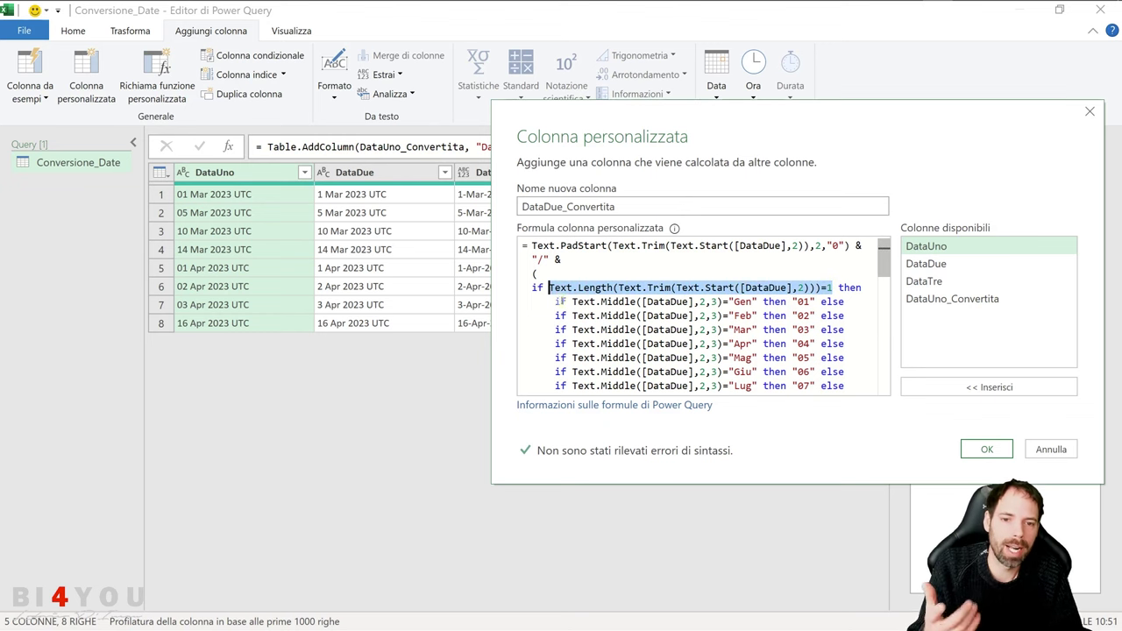
scroll(646, 325, "down", 2)
scroll(647, 325, "down", 6)
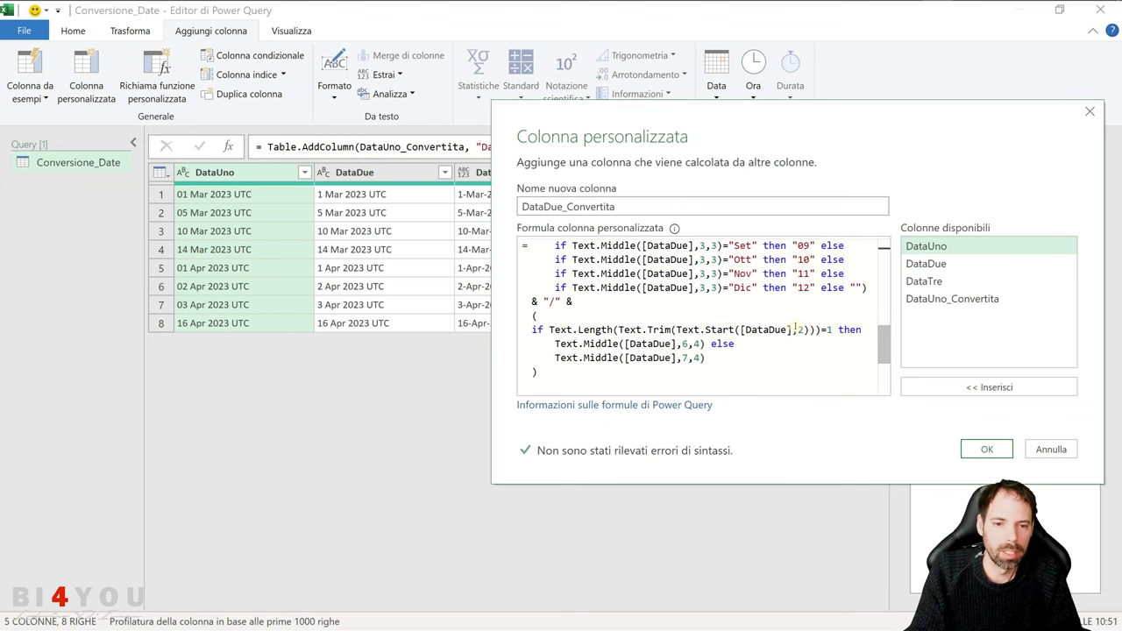
Examine how the year condition chooses between Text.Middle([DataDue],6,4) and Text.Middle([DataDue],7,4), comparing both with the DataDue values.
left_click_drag(805, 329, 781, 330)
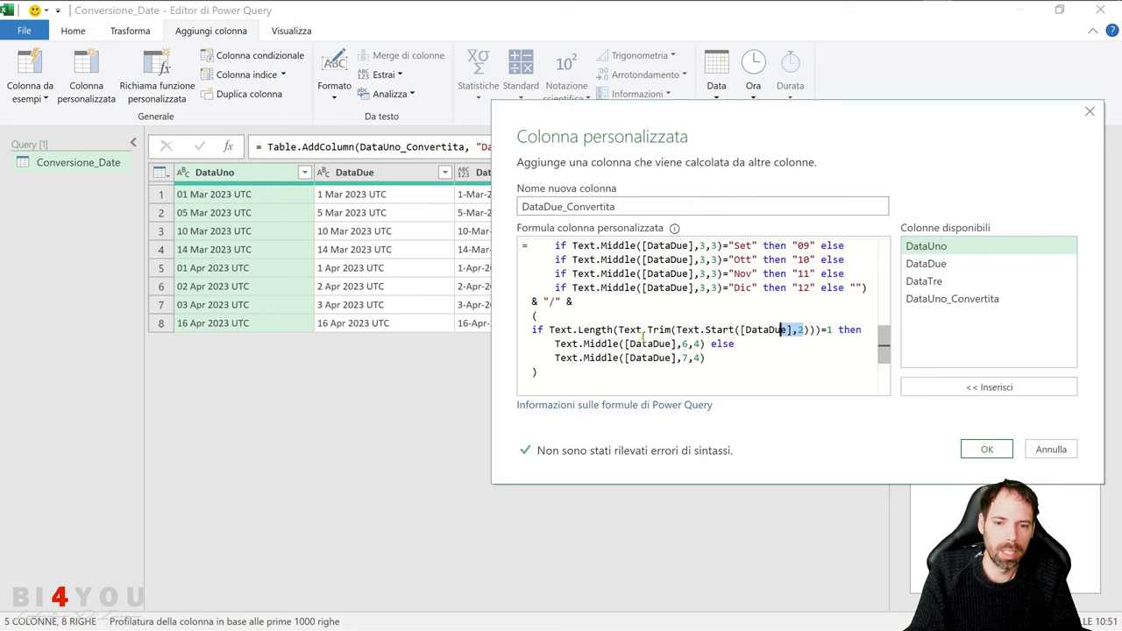
left_click_drag(550, 330, 833, 330)
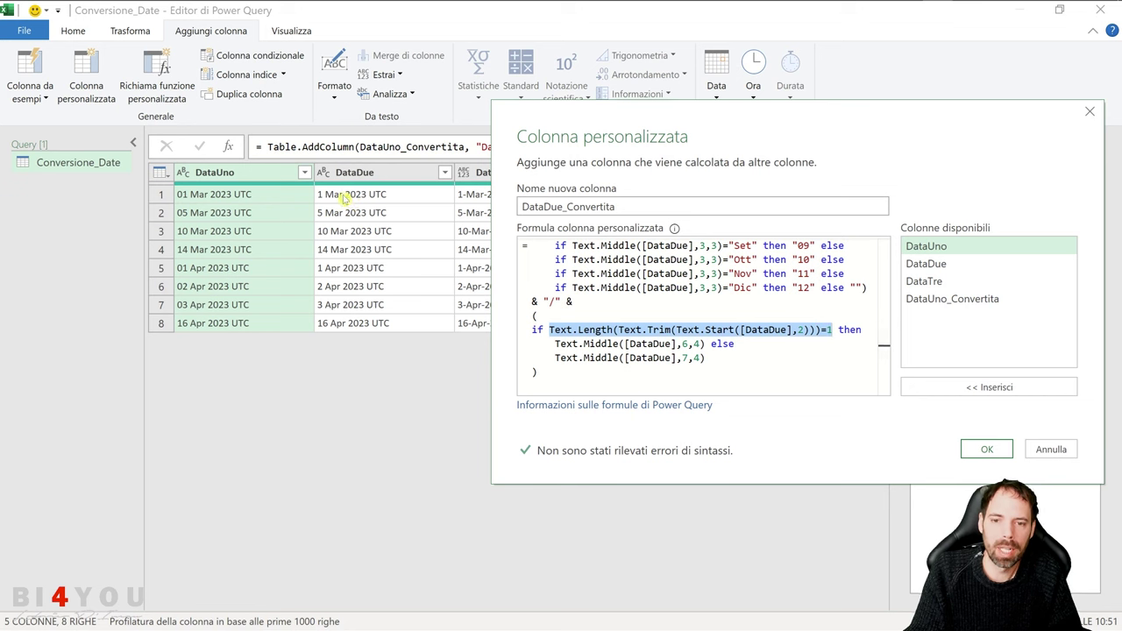
left_click_drag(689, 358, 677, 357)
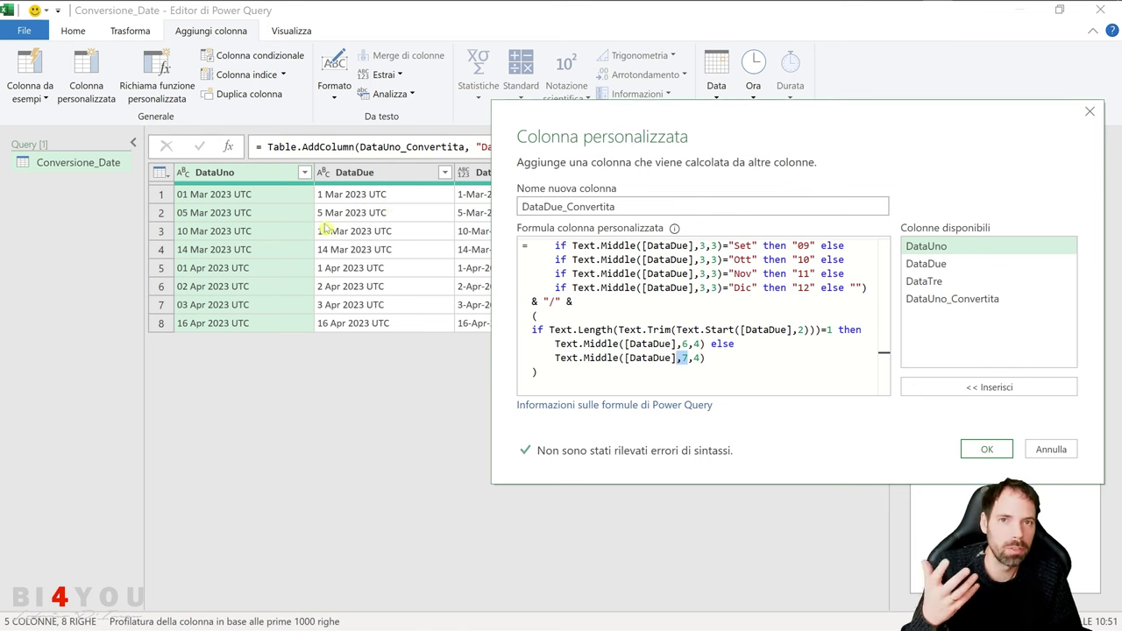
left_click(733, 355)
scroll(746, 347, "up", 10)
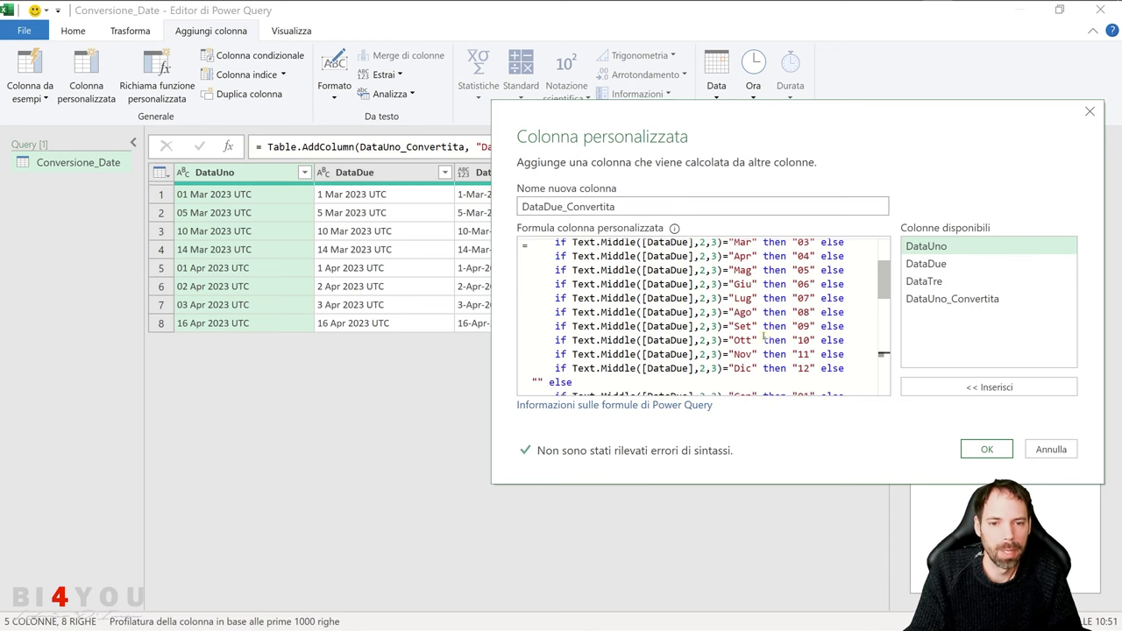
Close the DataDue formula without changes and open the DataTre_Convertita step's custom column formula.
left_click(1051, 449)
left_click(1009, 366)
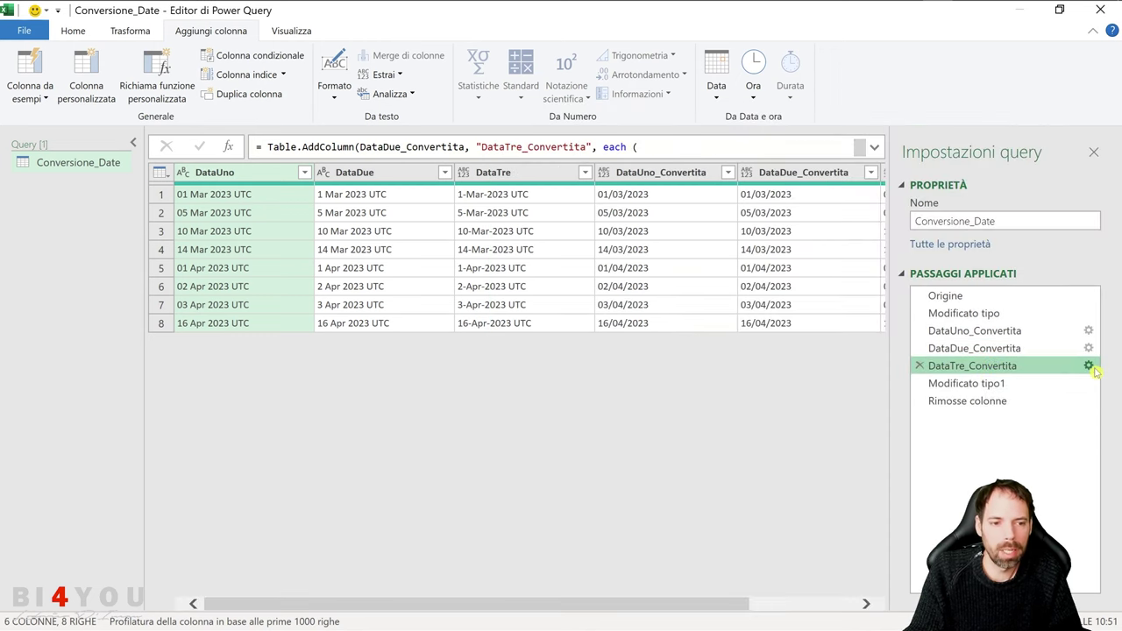
left_click(1089, 366)
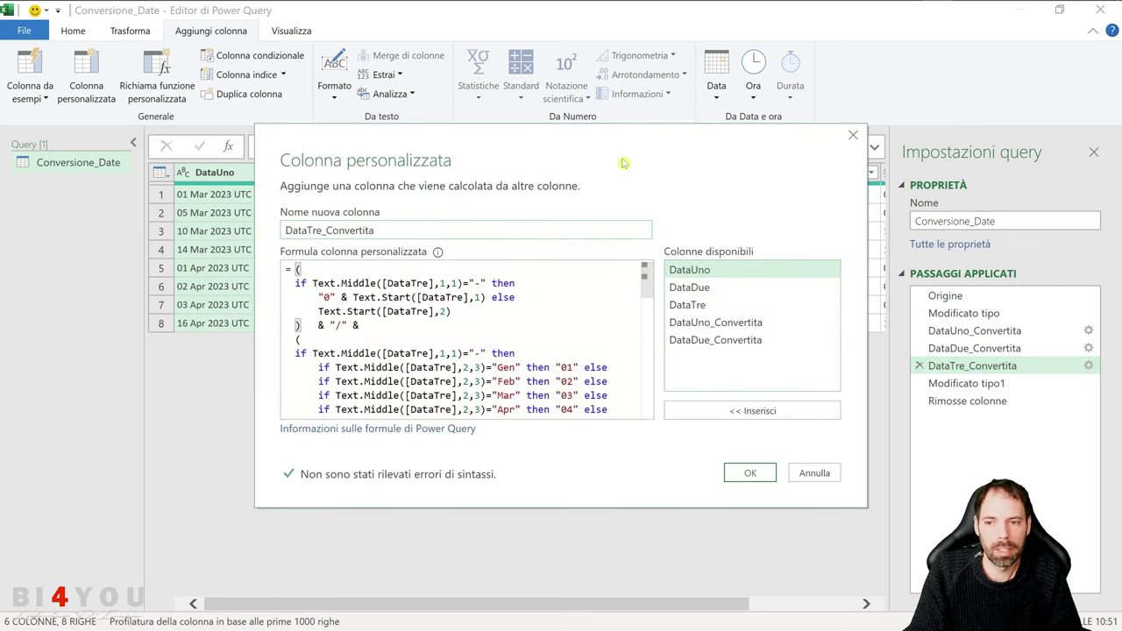
Examine the day part's condition Text.Middle([DataTre],1,1)="-" in the DataTre_Convertita formula against the DataTre column values.
left_click_drag(622, 166, 719, 236)
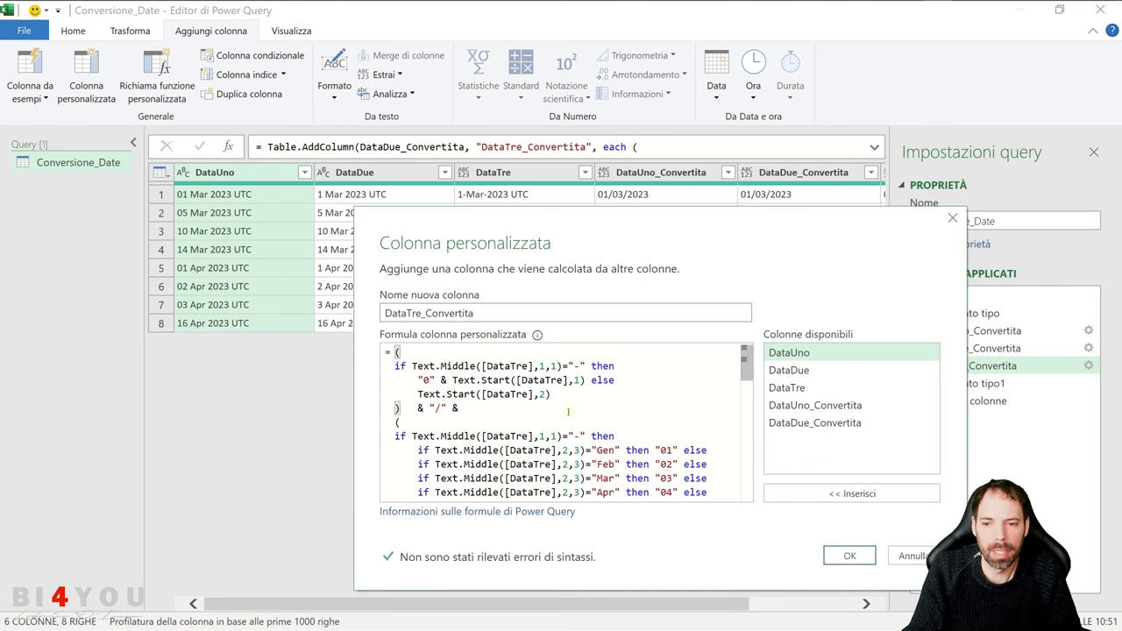
left_click(457, 408)
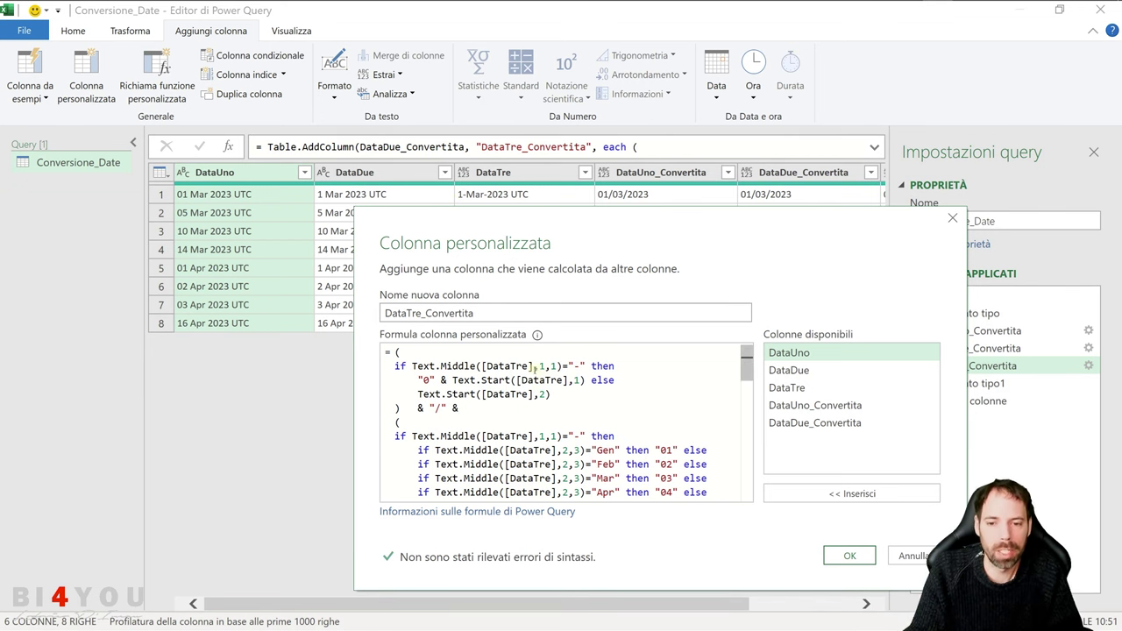
left_click(508, 417)
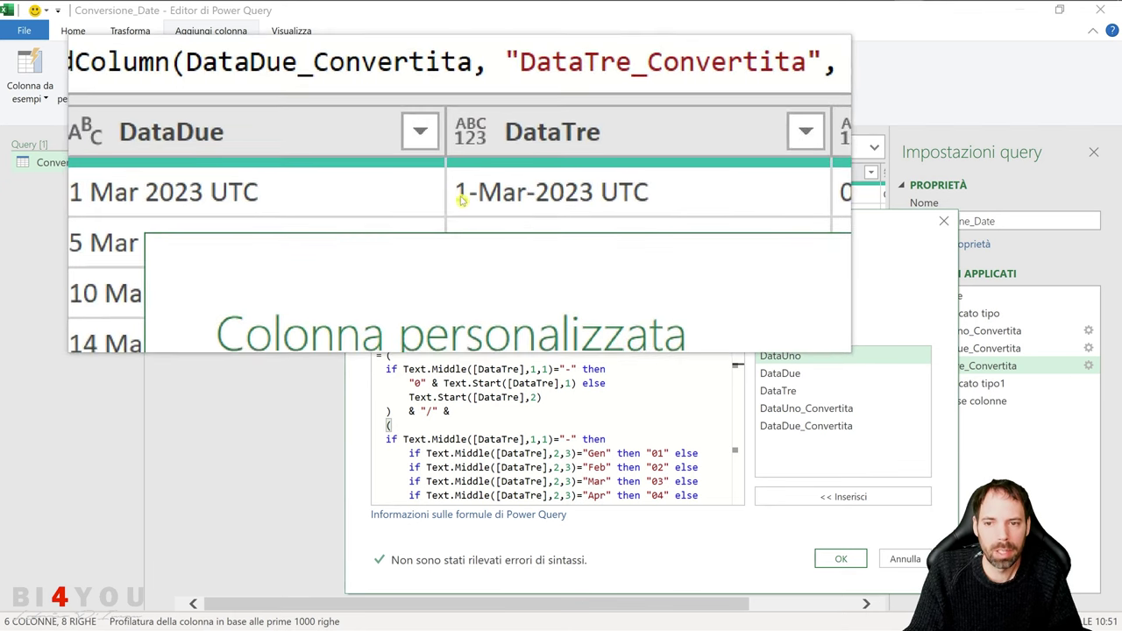
left_click_drag(469, 220, 474, 261)
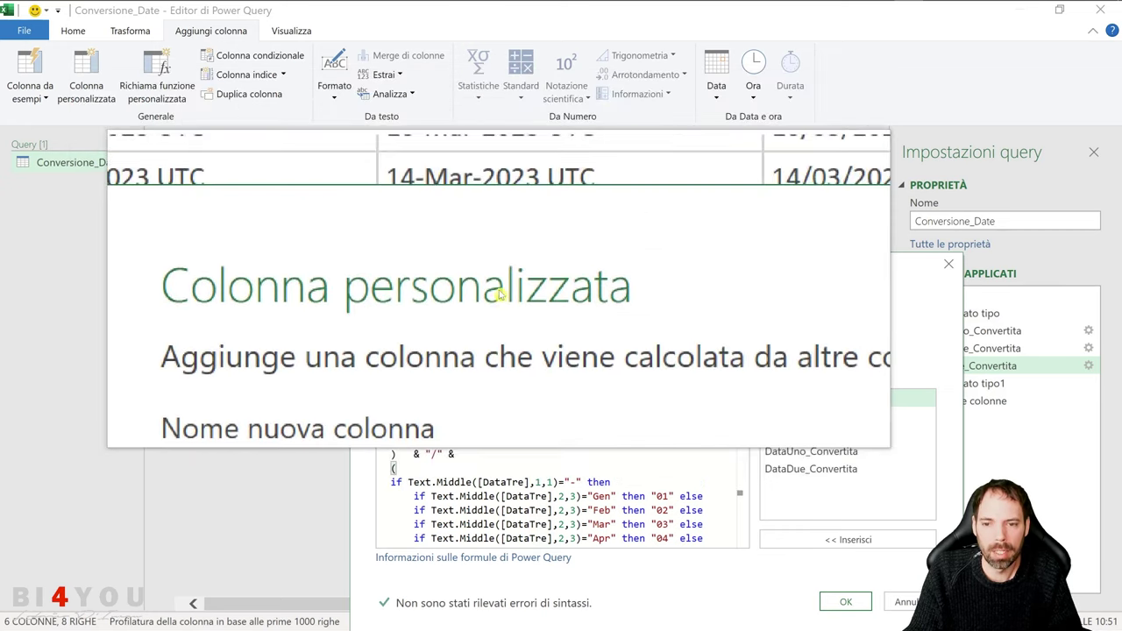
left_click_drag(500, 297, 496, 222)
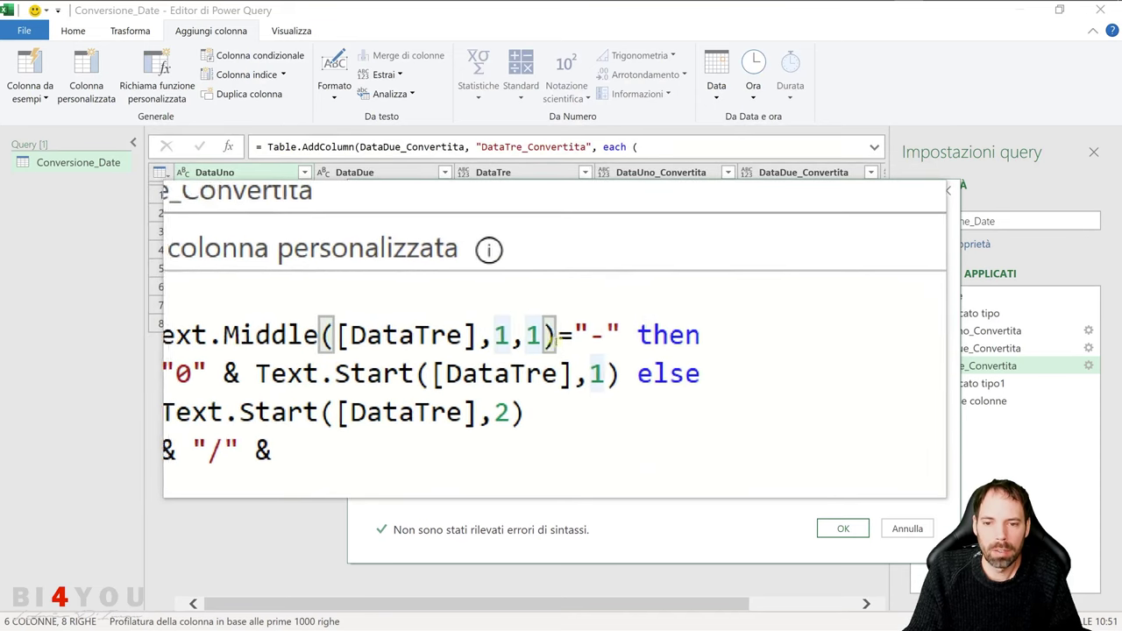
left_click_drag(544, 338, 409, 338)
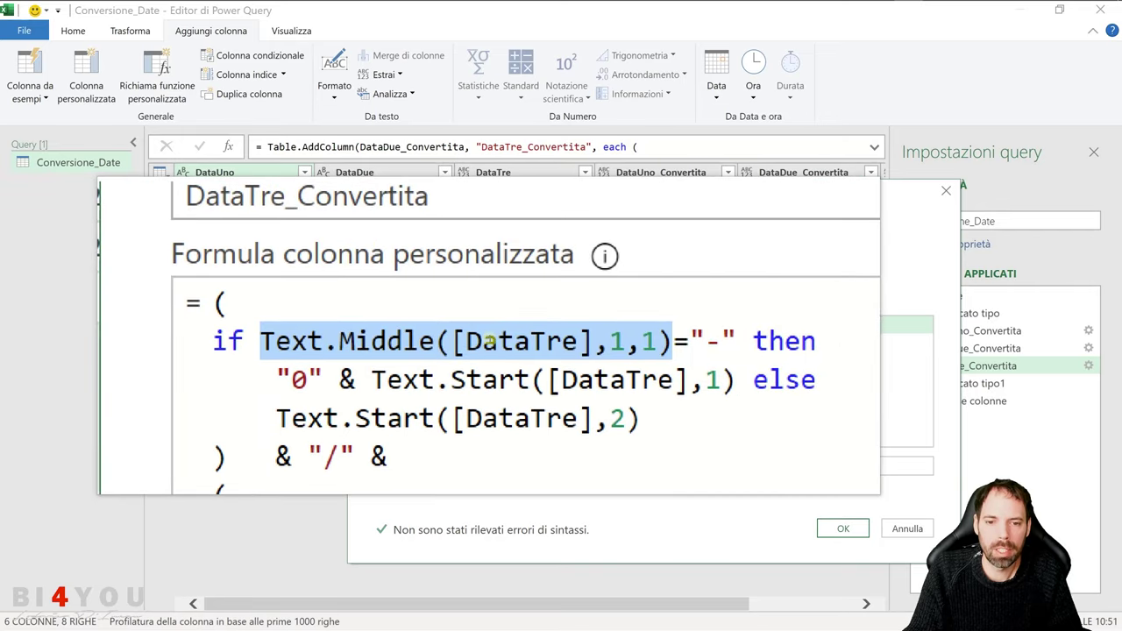
left_click_drag(719, 339, 707, 338)
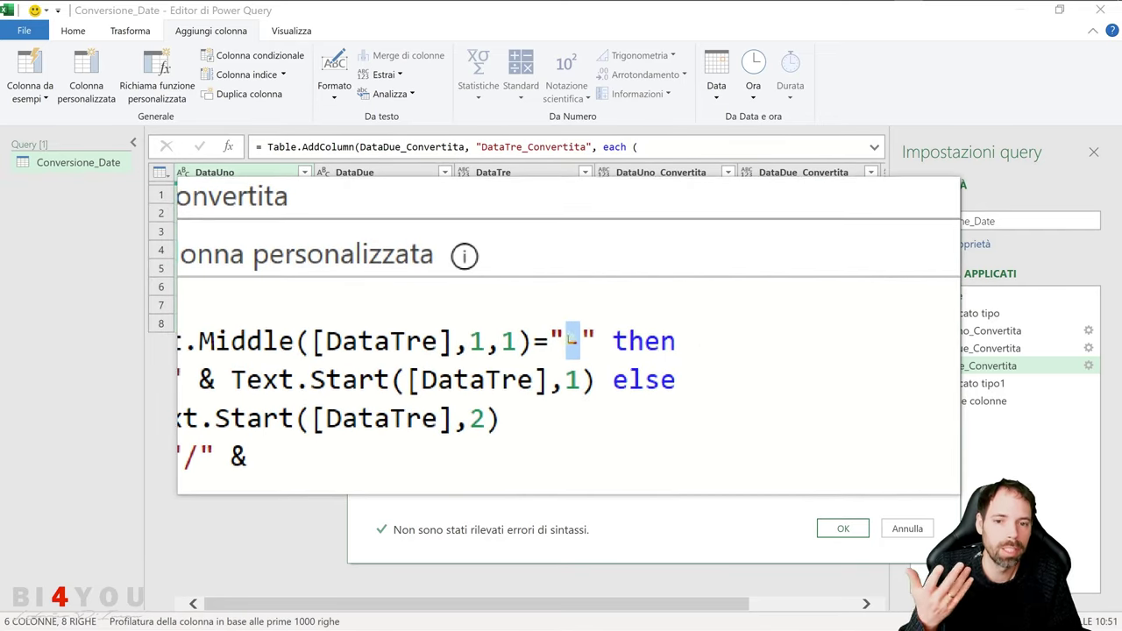
key("super+Escape")
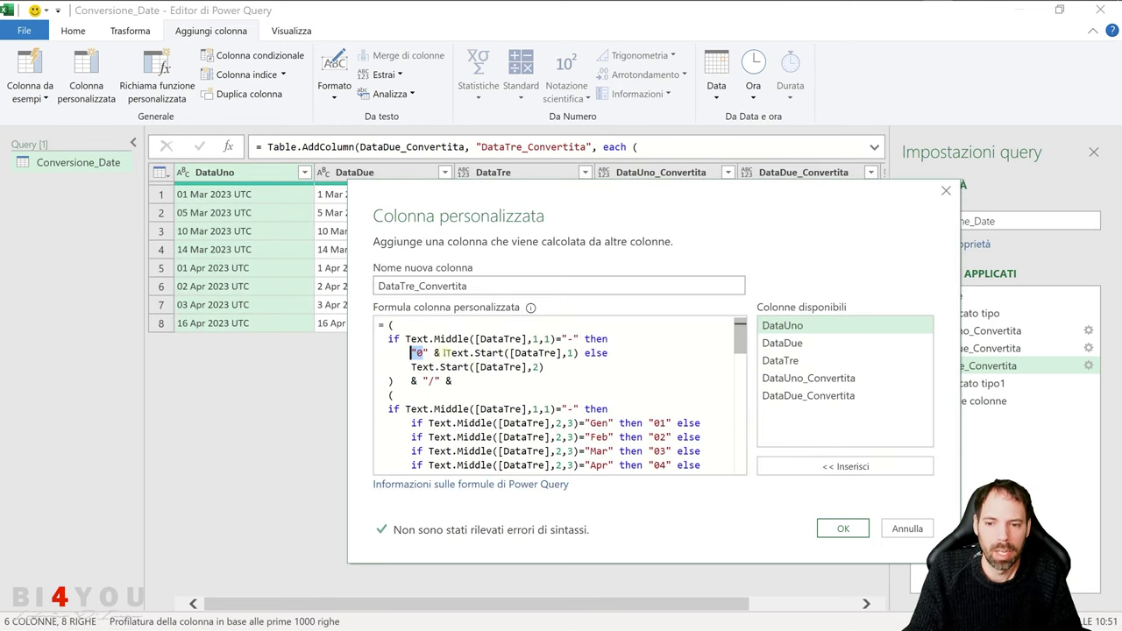
Examine how "0" & Text.Start([DataTre],1) builds the day for single-digit dates, comparing it with the DataTre values.
left_click_drag(446, 352, 509, 352)
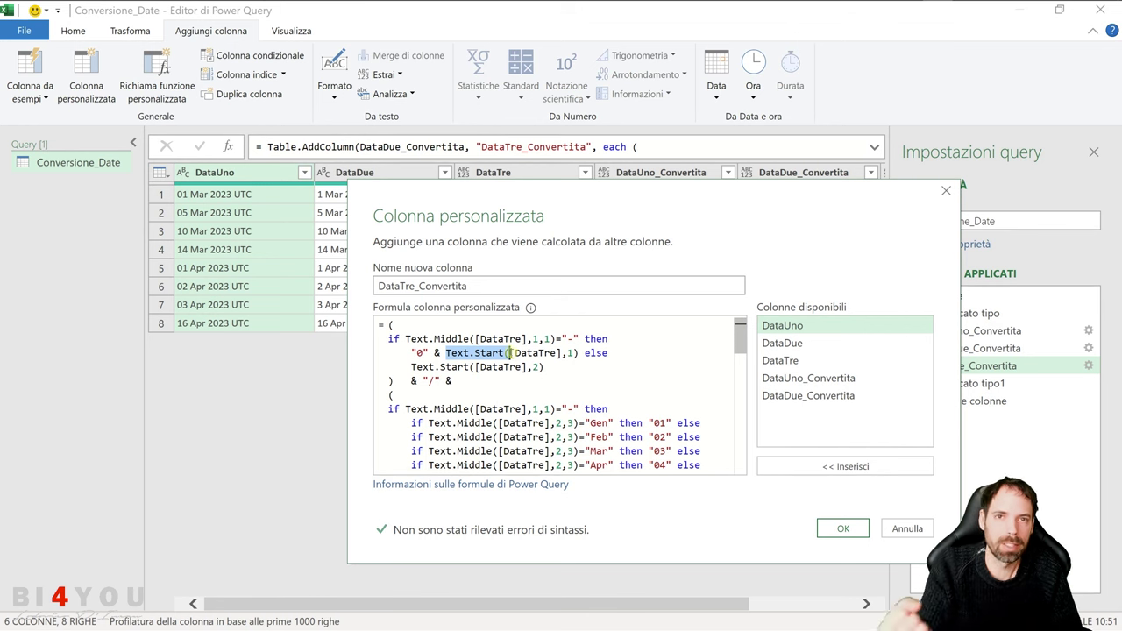
left_click_drag(577, 352, 456, 356)
double_click(418, 352)
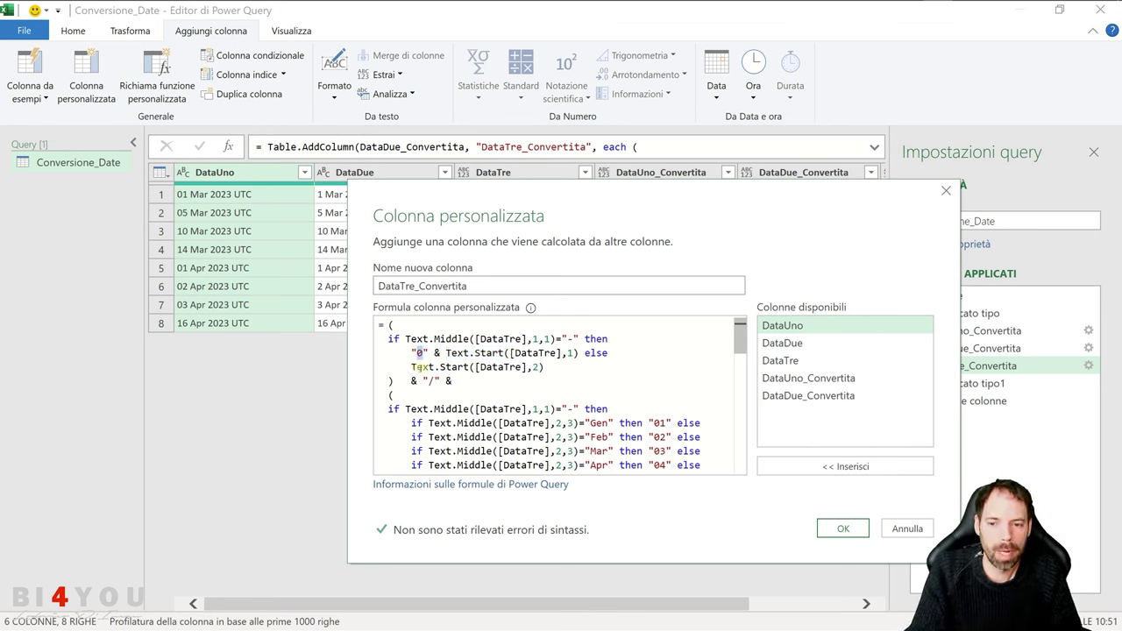
left_click_drag(514, 194, 508, 229)
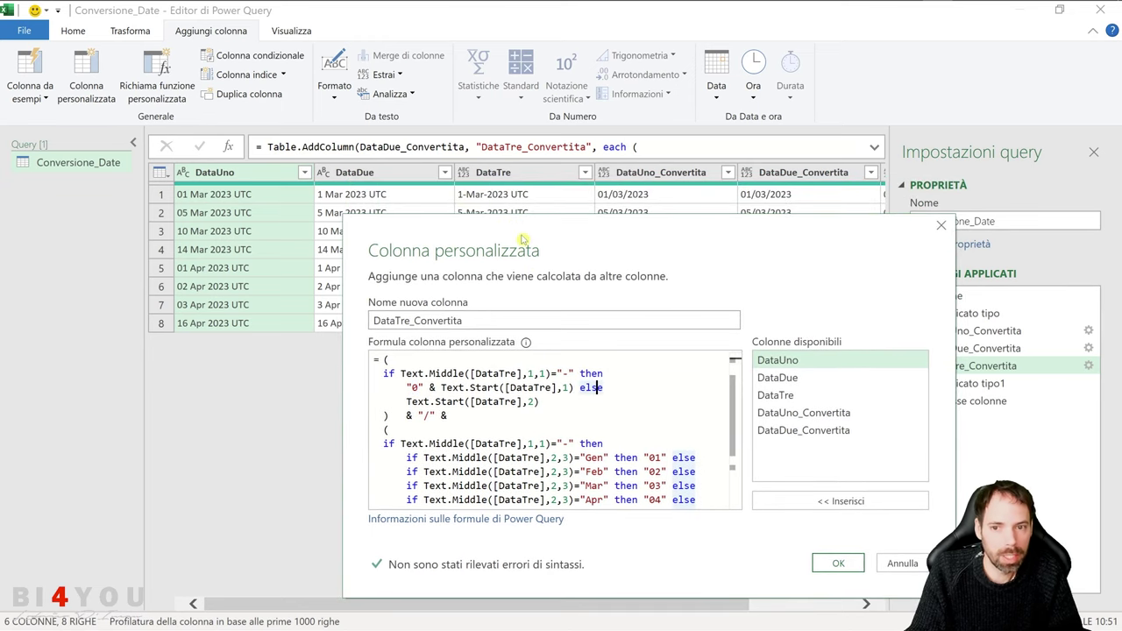
left_click_drag(521, 237, 513, 208)
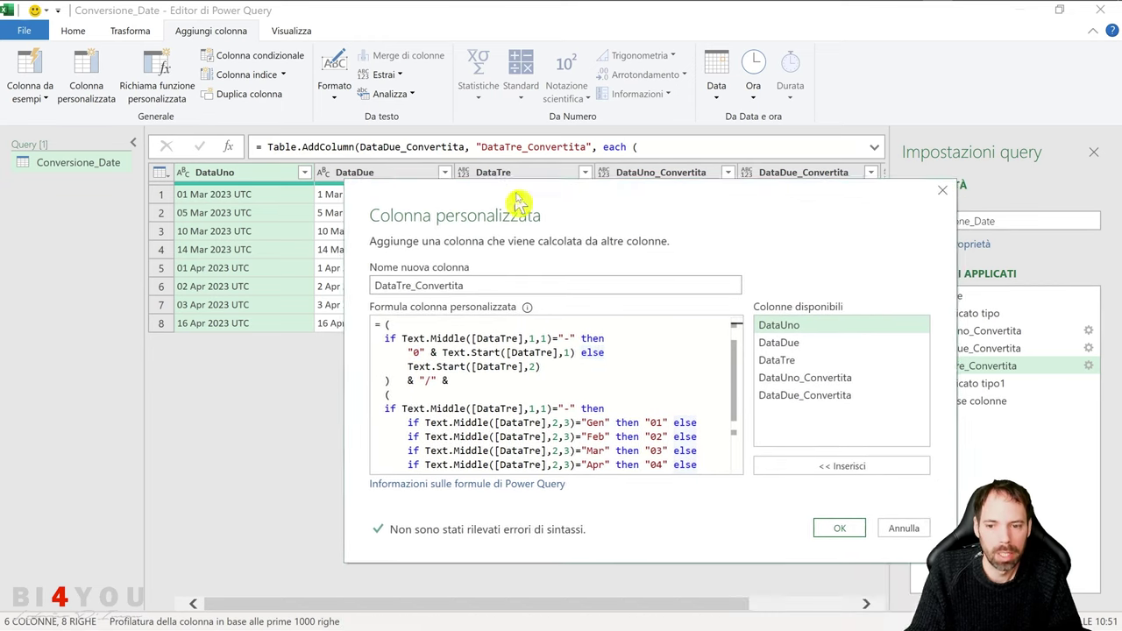
Review the Text.Start([DataTre],2) alternative for two-digit days, the parentheses around the day part and the "/" separator.
left_click_drag(409, 361, 542, 362)
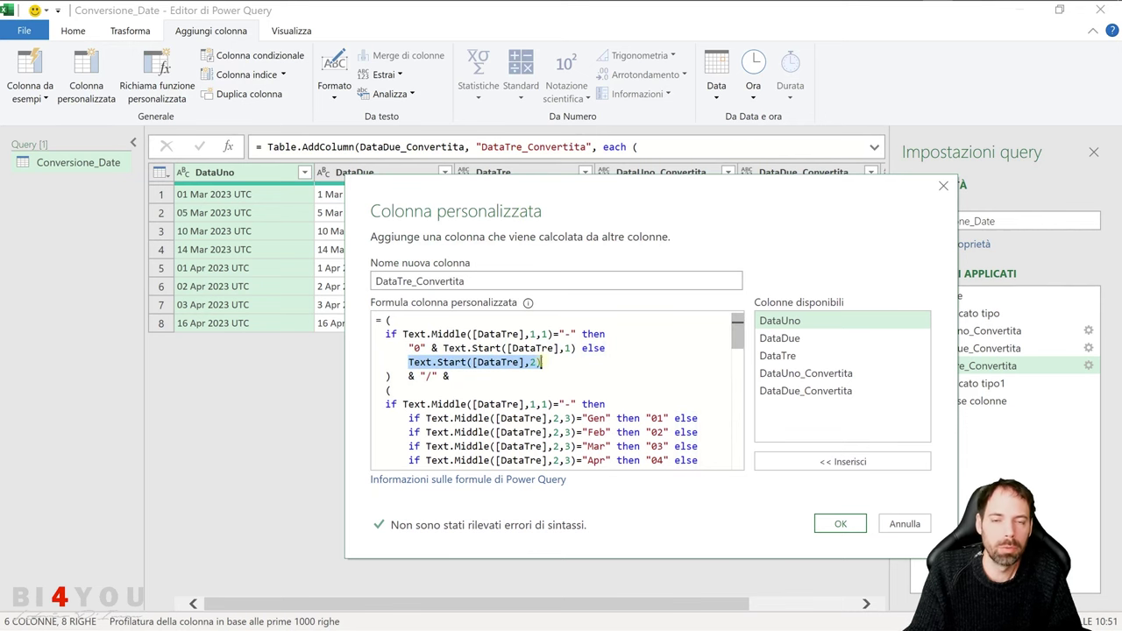
left_click_drag(548, 198, 550, 267)
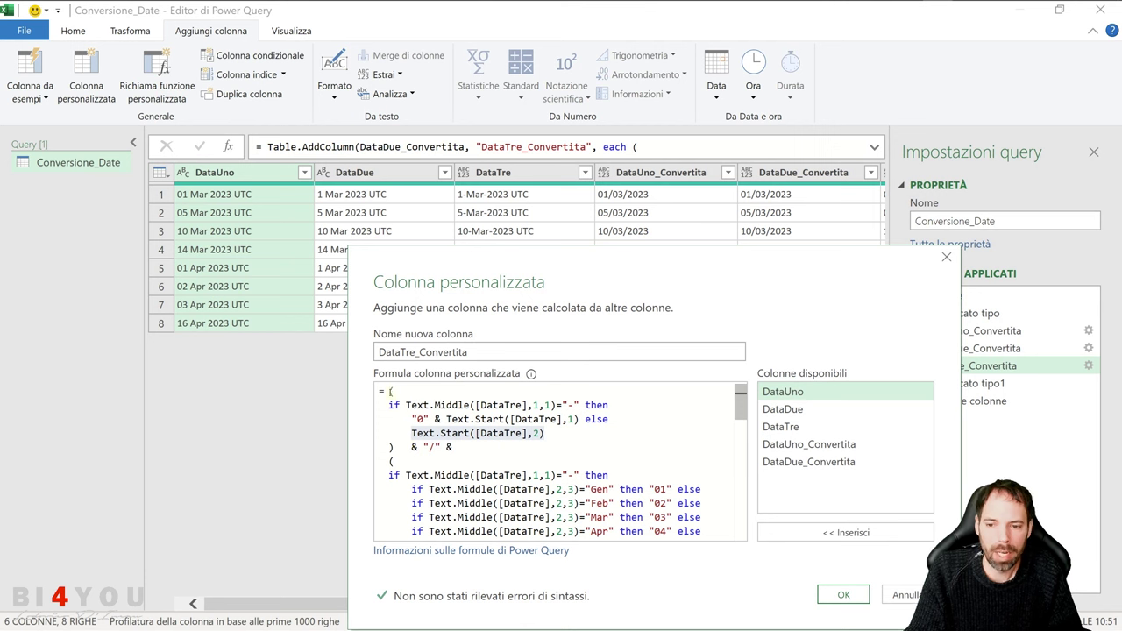
left_click(391, 392)
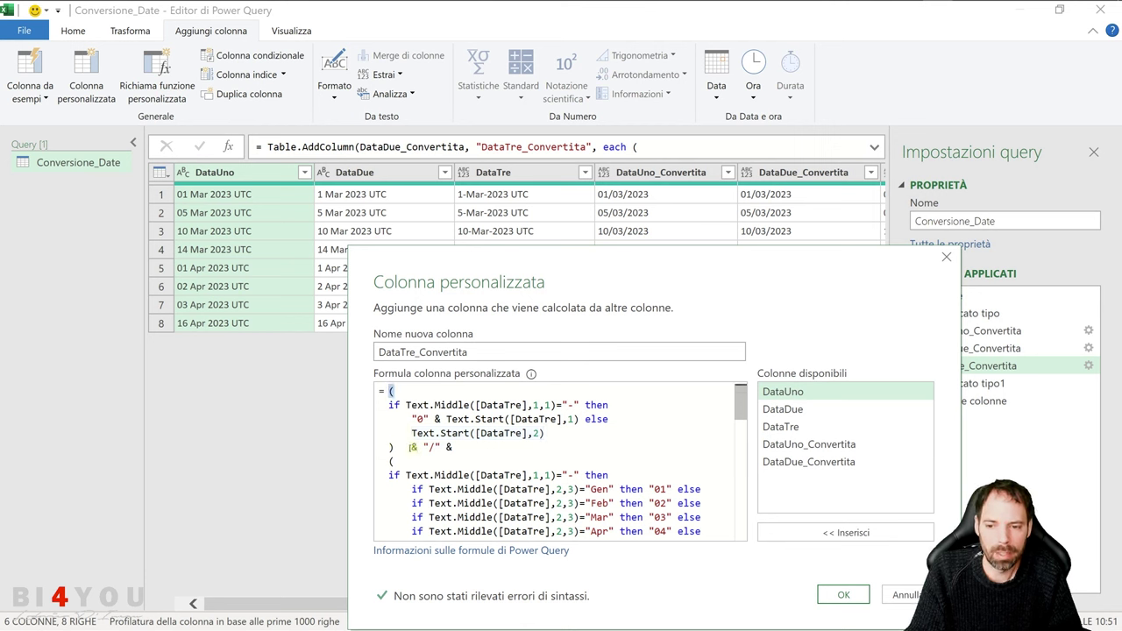
left_click_drag(412, 447, 443, 448)
scroll(395, 439, "down", 3)
scroll(392, 430, "up", 2)
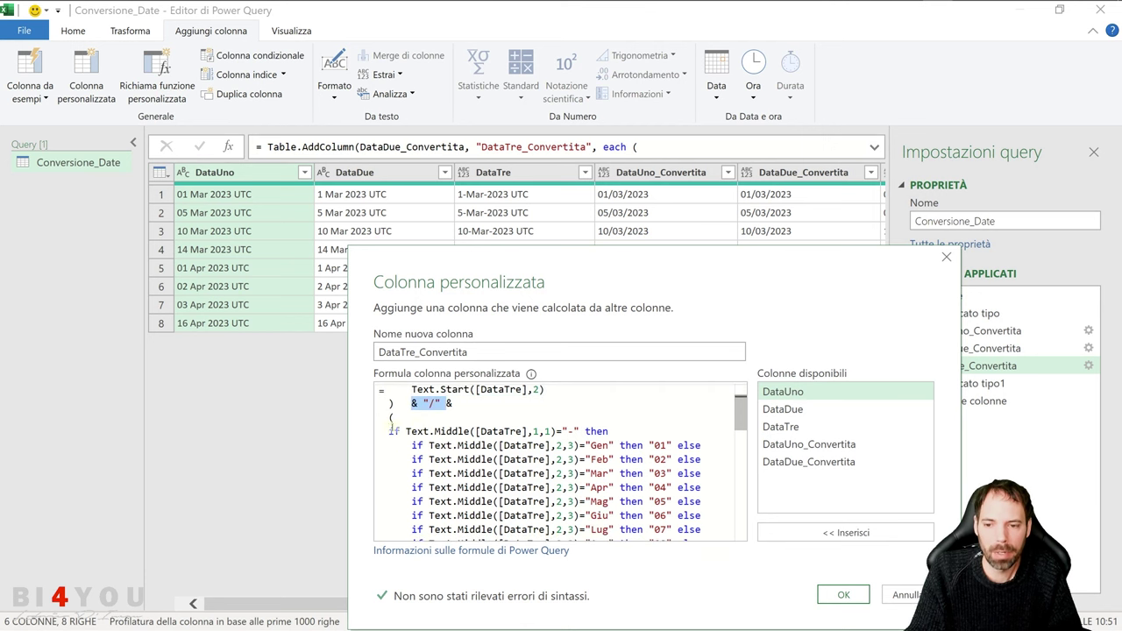
Examine the month part's opening condition Text.Middle([DataTre],1,1)="-" and its month abbreviation tests.
left_click(391, 427)
left_click_drag(389, 430, 654, 500)
left_click(590, 474)
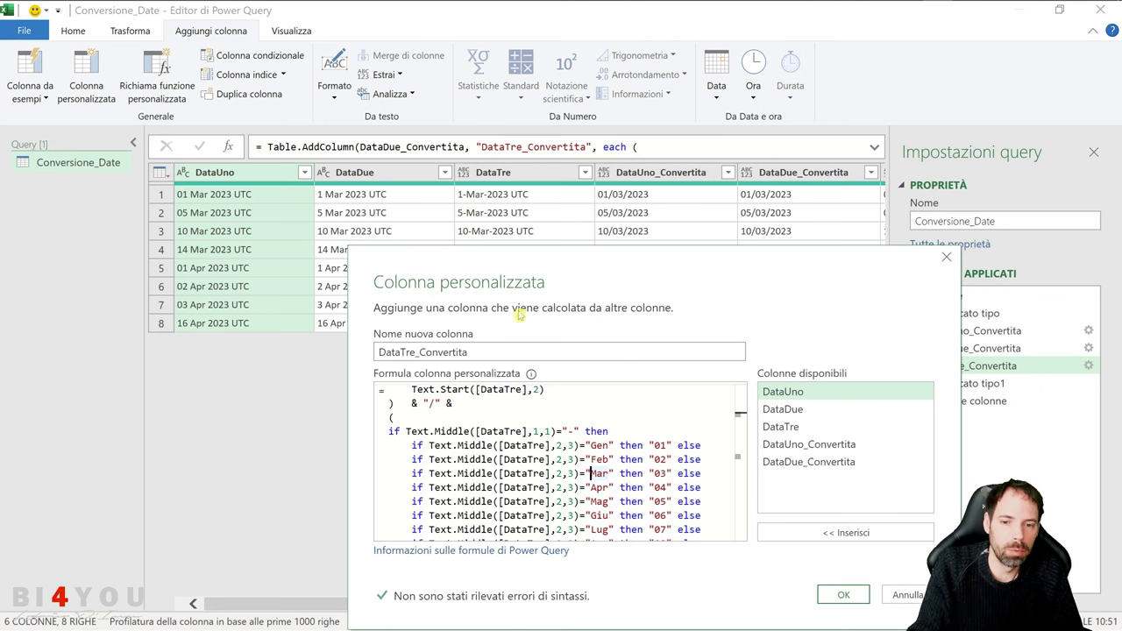
left_click(573, 431)
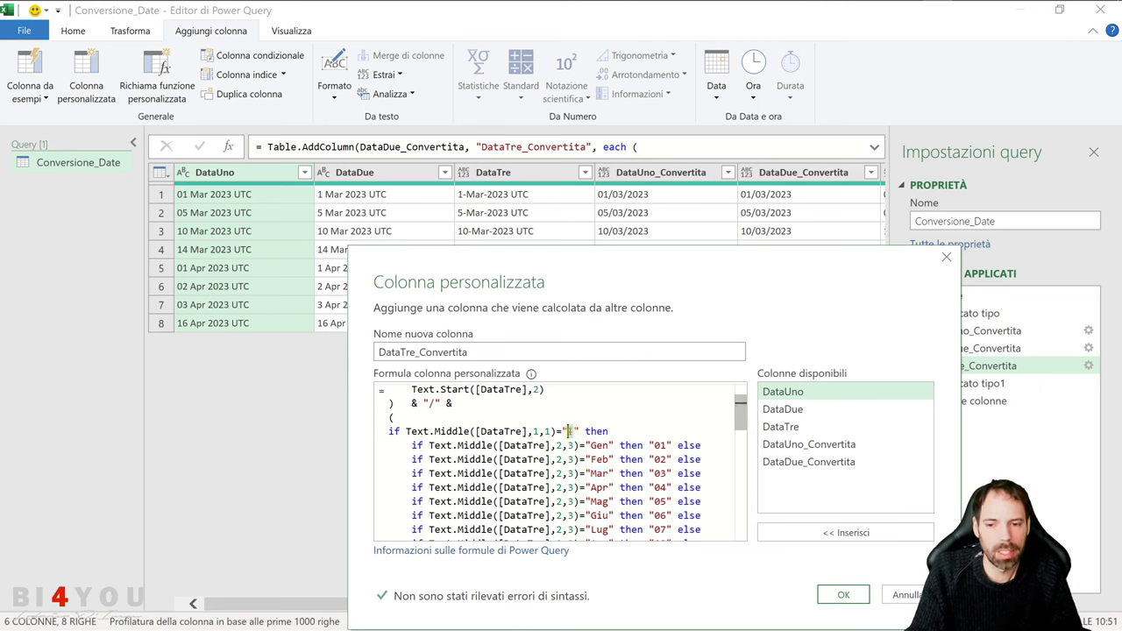
left_click_drag(436, 431, 511, 432)
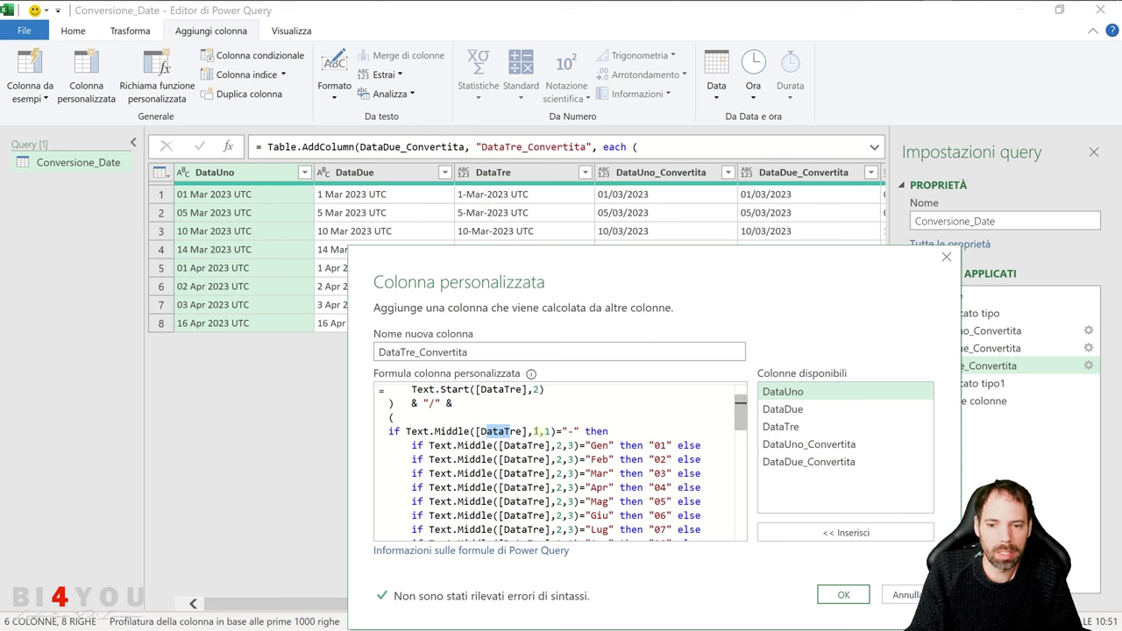
left_click(539, 431)
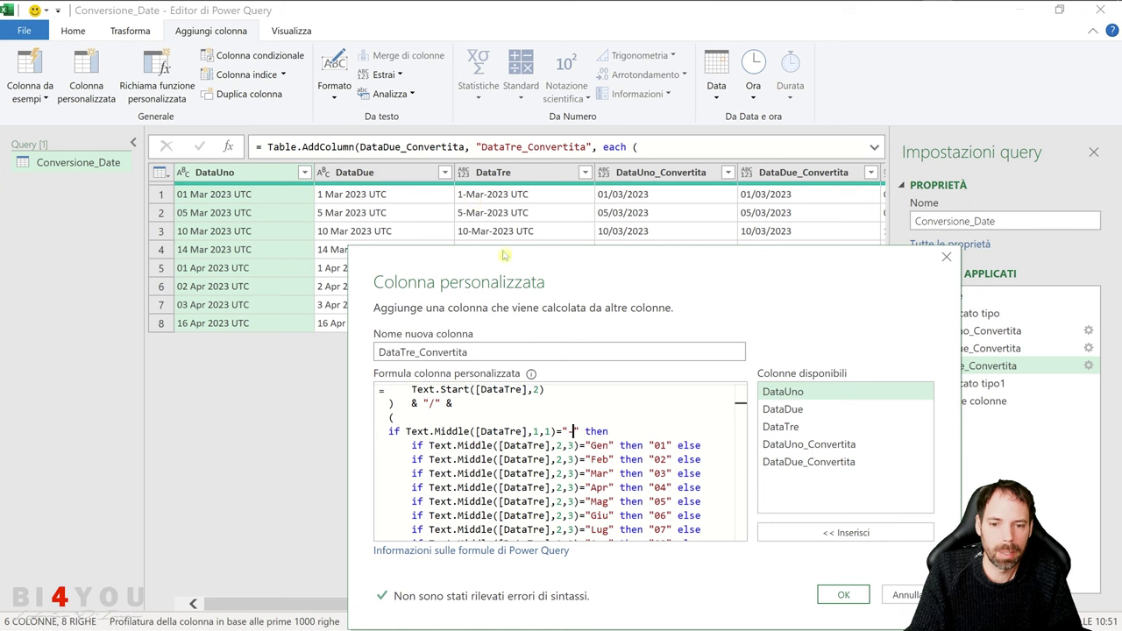
Compare the month lookups that use Text.Middle([DataTre],2,3) with those that use Text.Middle([DataTre],3,3).
left_click_drag(558, 460, 559, 474)
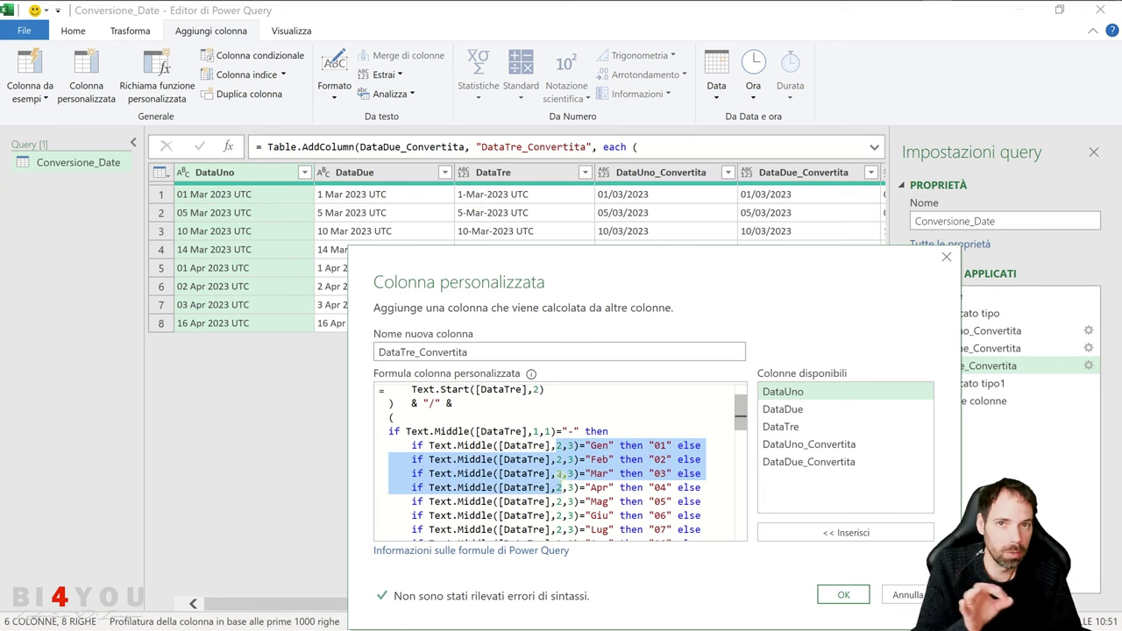
left_click(561, 488)
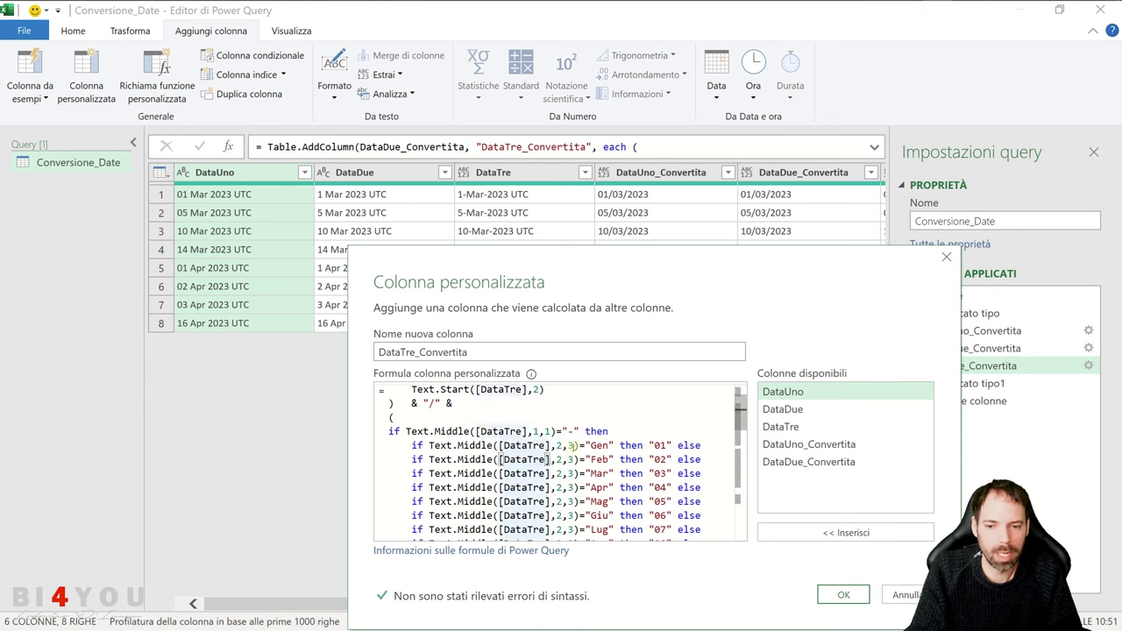
scroll(551, 443, "down", 3)
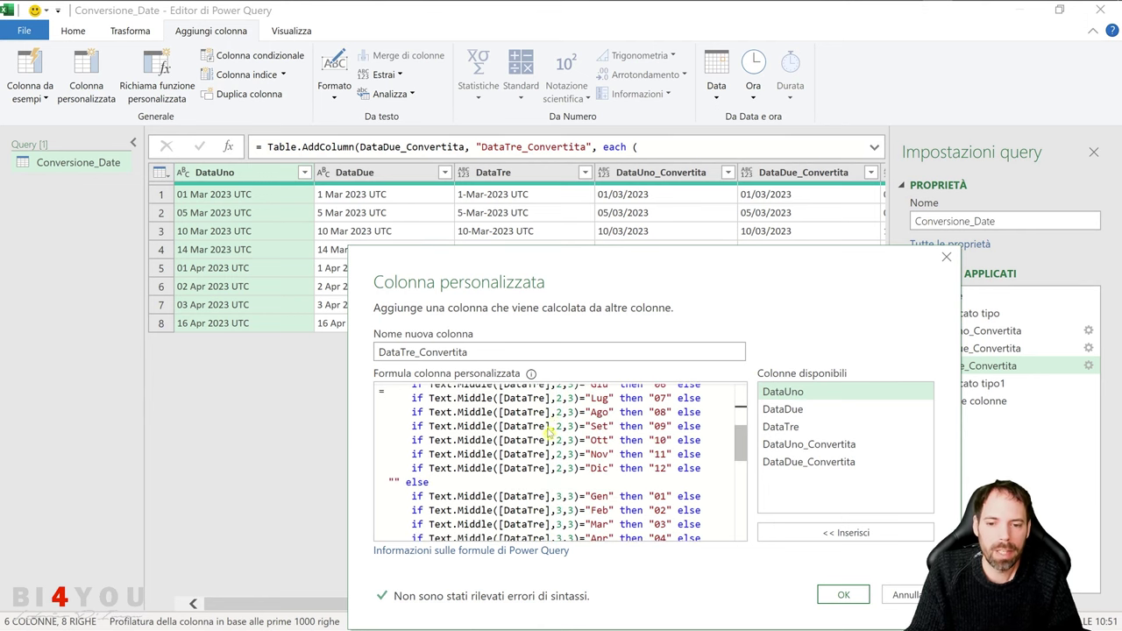
scroll(550, 431, "down", 2)
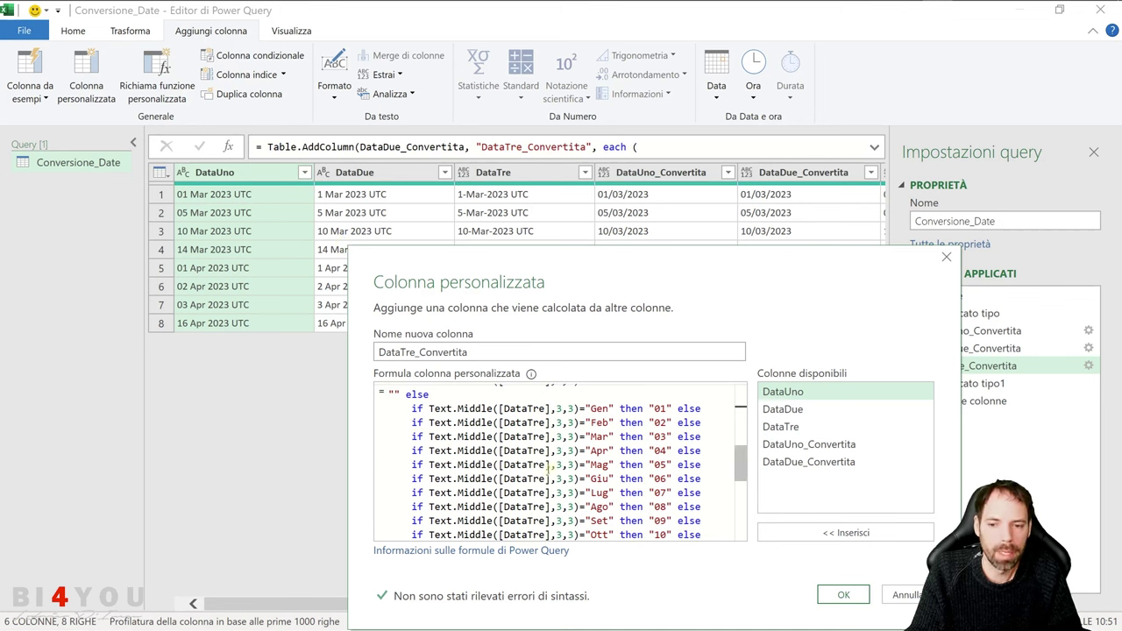
Examine how the year part chooses between Text.Middle([DataTre],6,4) and Text.Middle([DataTre],7,4), comparing both with the DataTre values.
scroll(570, 438, "down", 6)
left_click(575, 434)
scroll(575, 434, "up", 1)
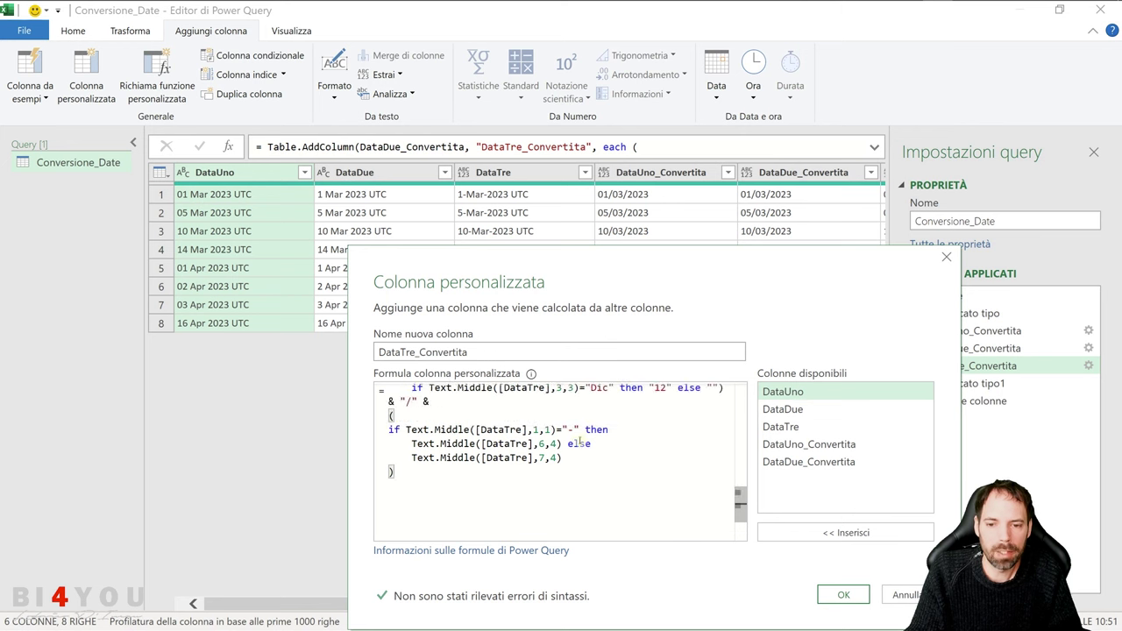
left_click_drag(407, 429, 562, 429)
left_click(569, 466)
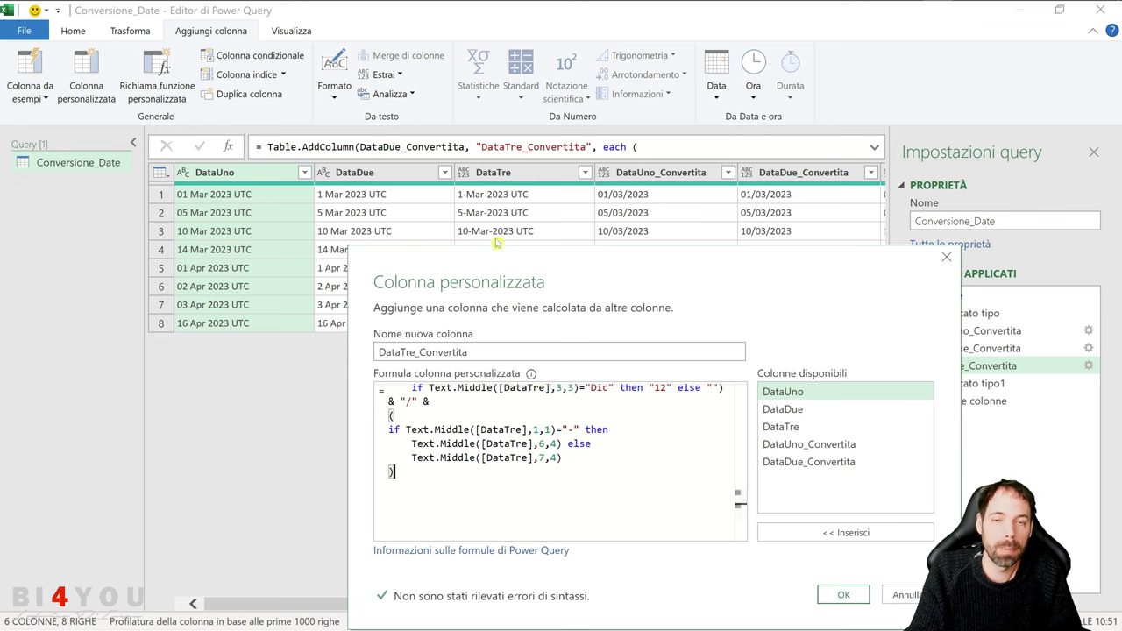
left_click(592, 445)
Recheck the day part at the start of the DataTre formula against the DataDue and DataTre column values.
scroll(578, 460, "up", 15)
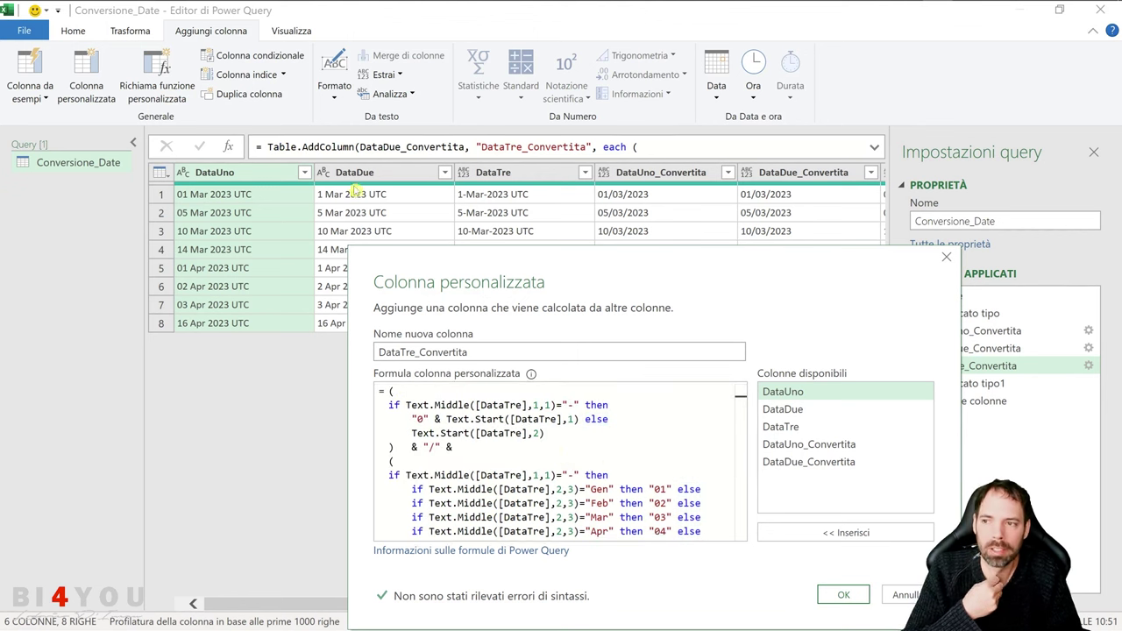
left_click(473, 461)
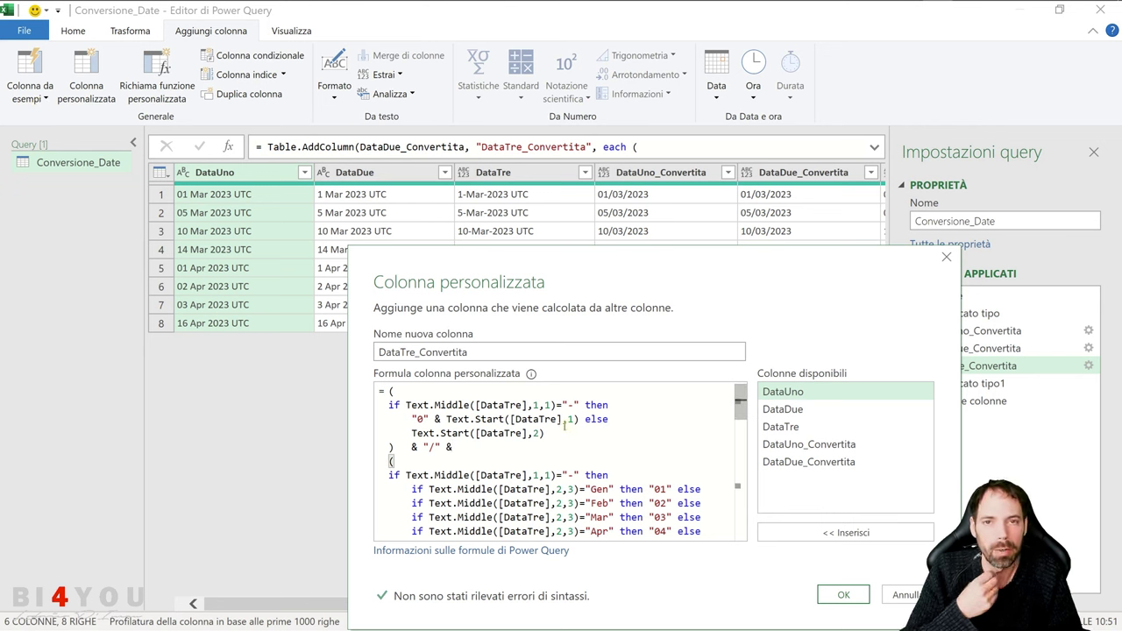
left_click(557, 445)
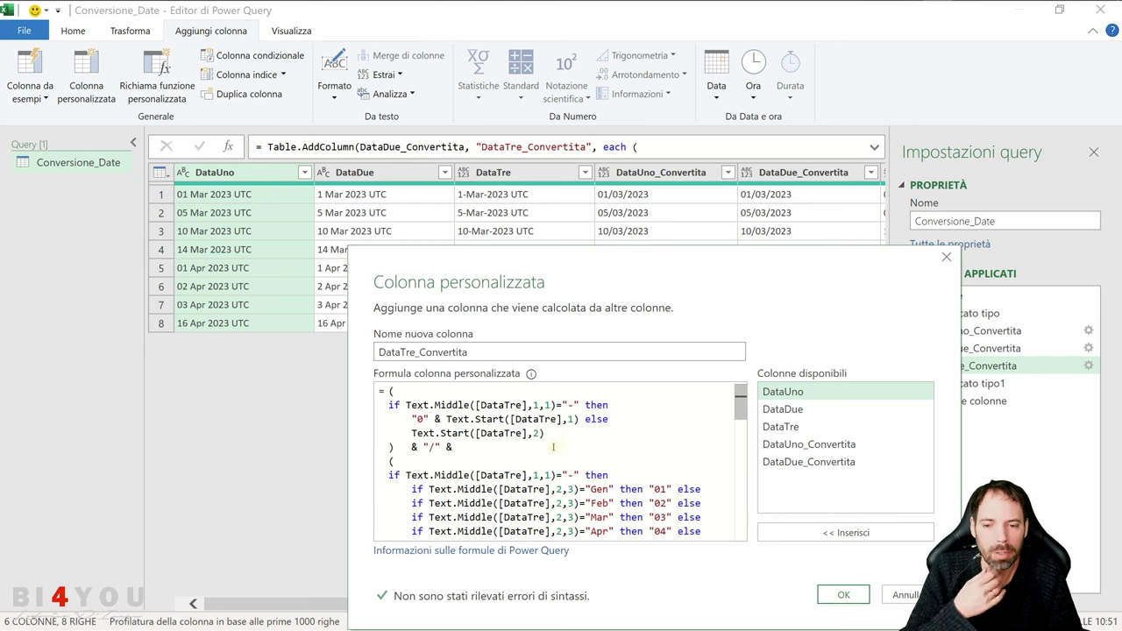
left_click(560, 435)
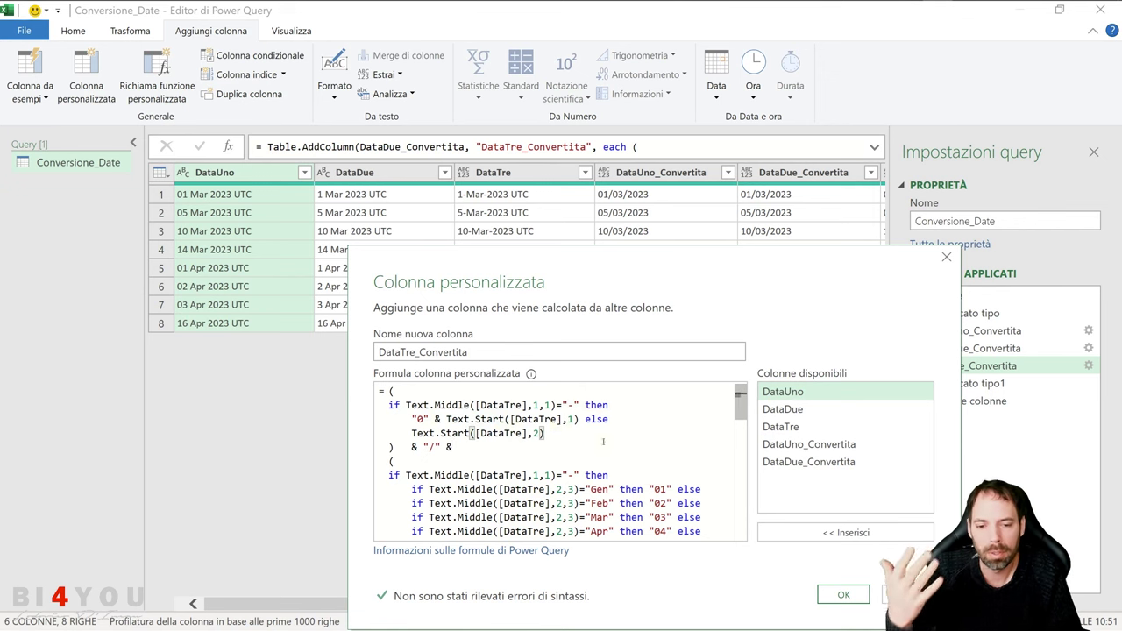
Close the DataTre formula without changes and open the DataDue_Convertita step's custom column formula.
left_click(843, 595)
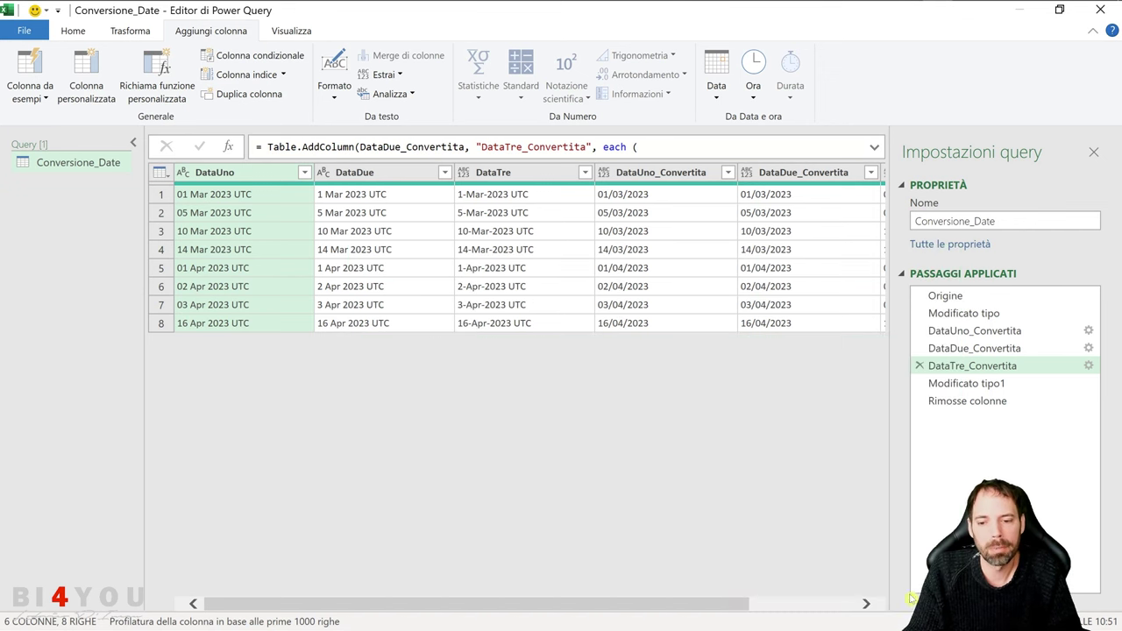
left_click(973, 348)
left_click(1089, 348)
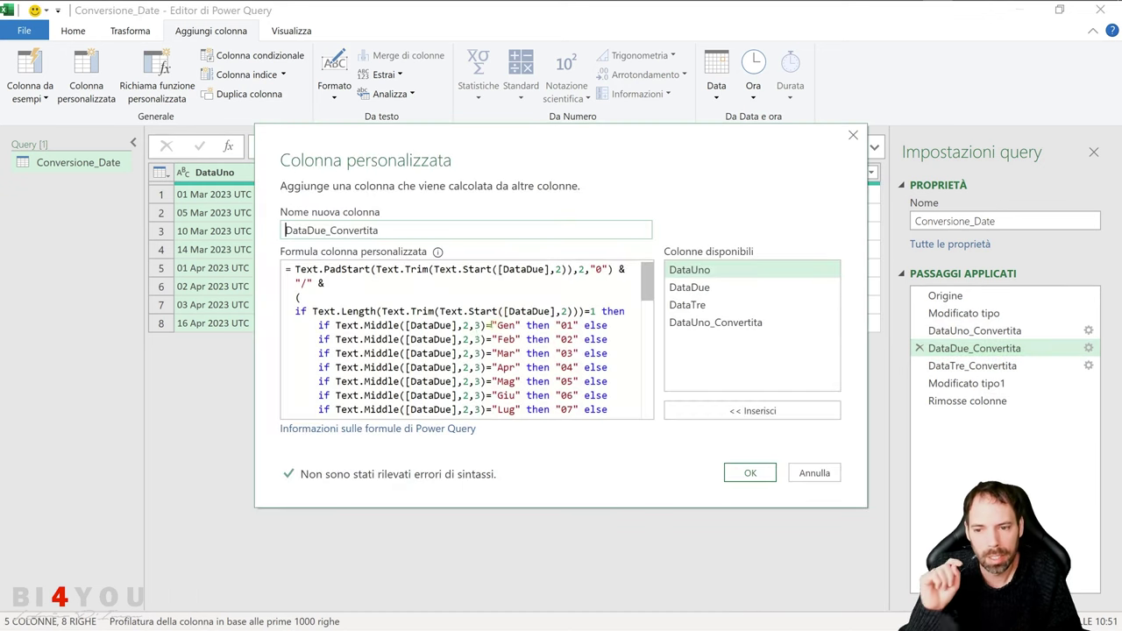
Review the Text.Length condition and the month lookups in the DataDue formula.
double_click(361, 311)
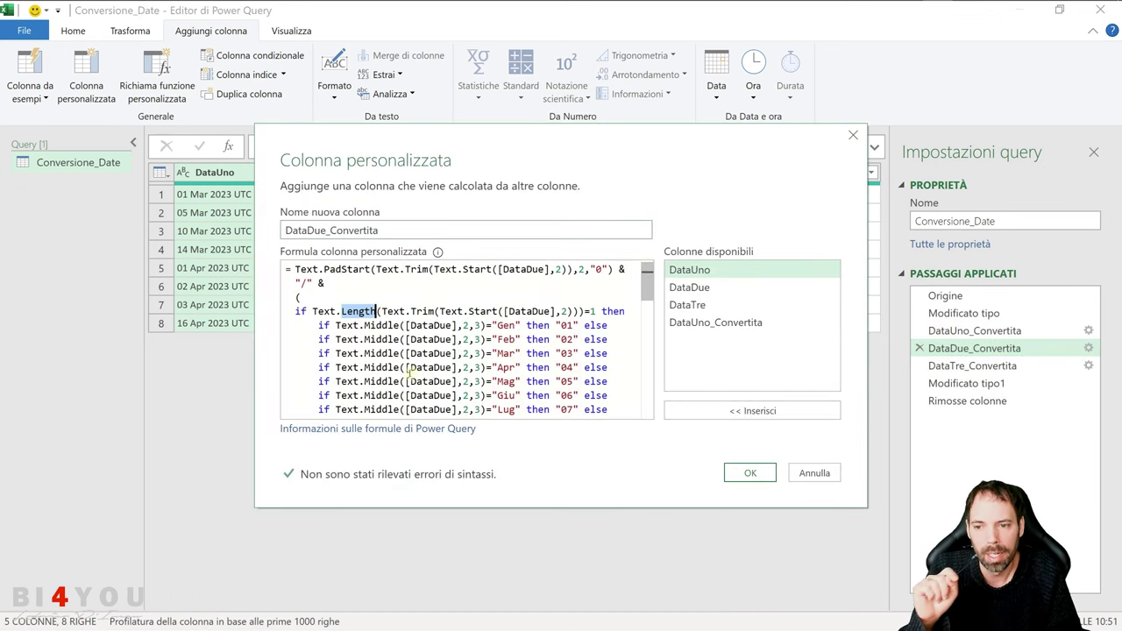
left_click(451, 325)
left_click(451, 295)
scroll(462, 311, "down", 3)
scroll(468, 328, "up", 3)
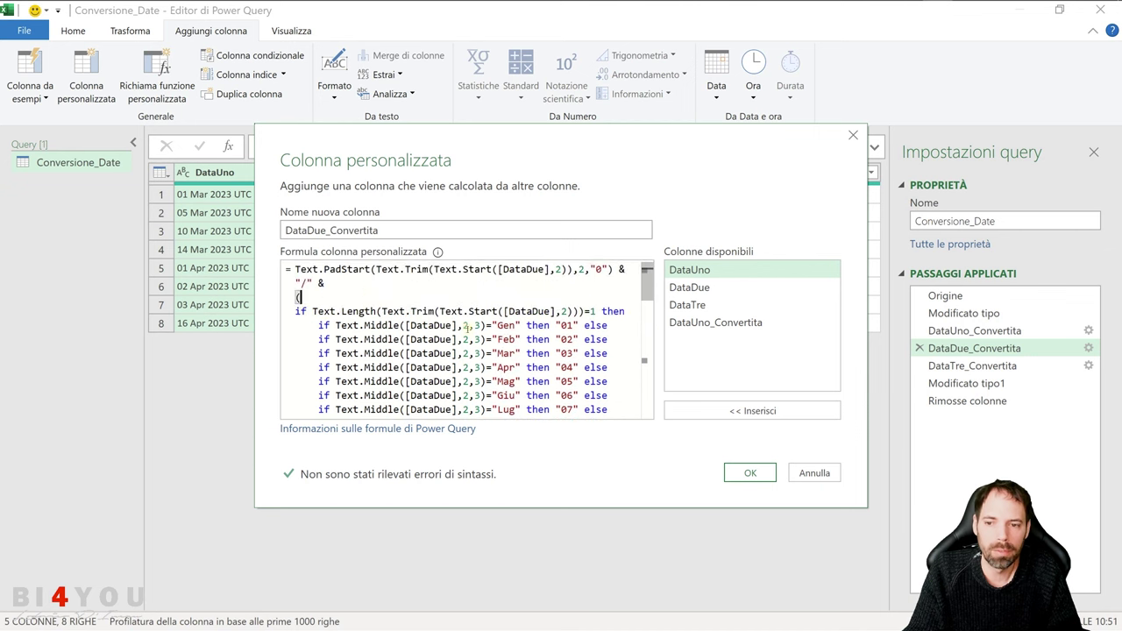
Review the Text.PadStart function that builds the day part of the DataDue formula.
left_click_drag(326, 269, 373, 269)
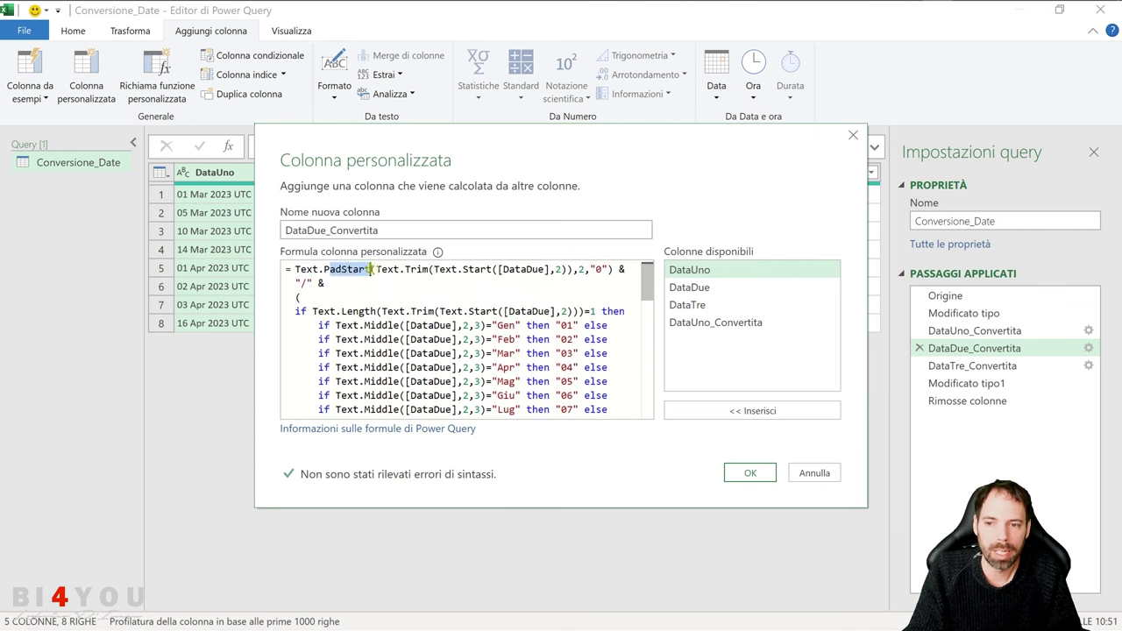
mouse_move(373, 269)
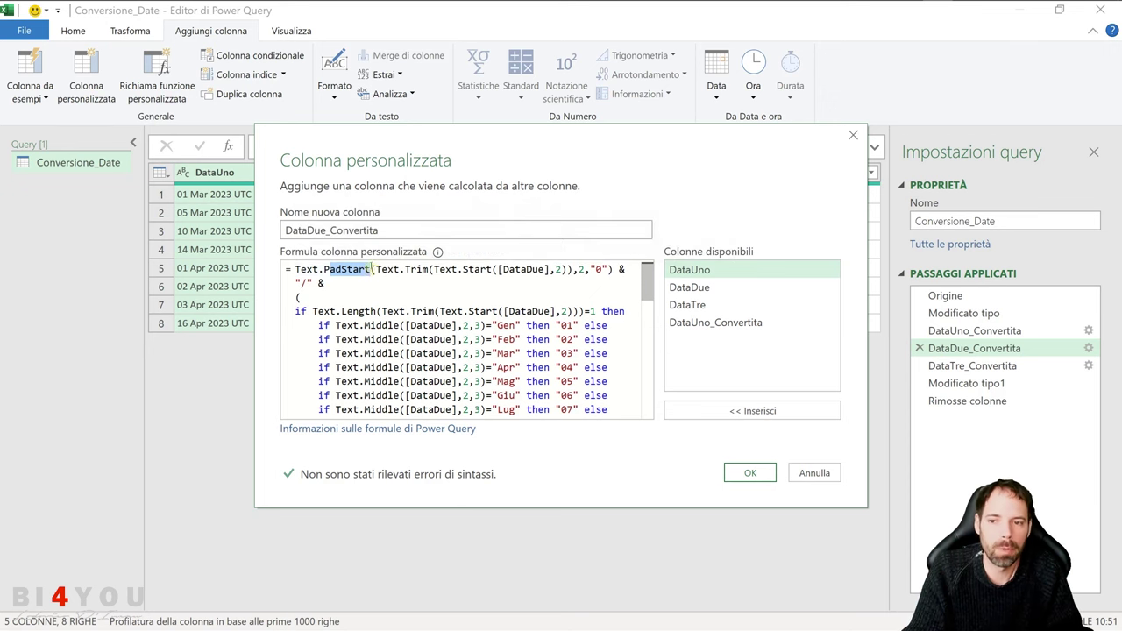
left_click(395, 298)
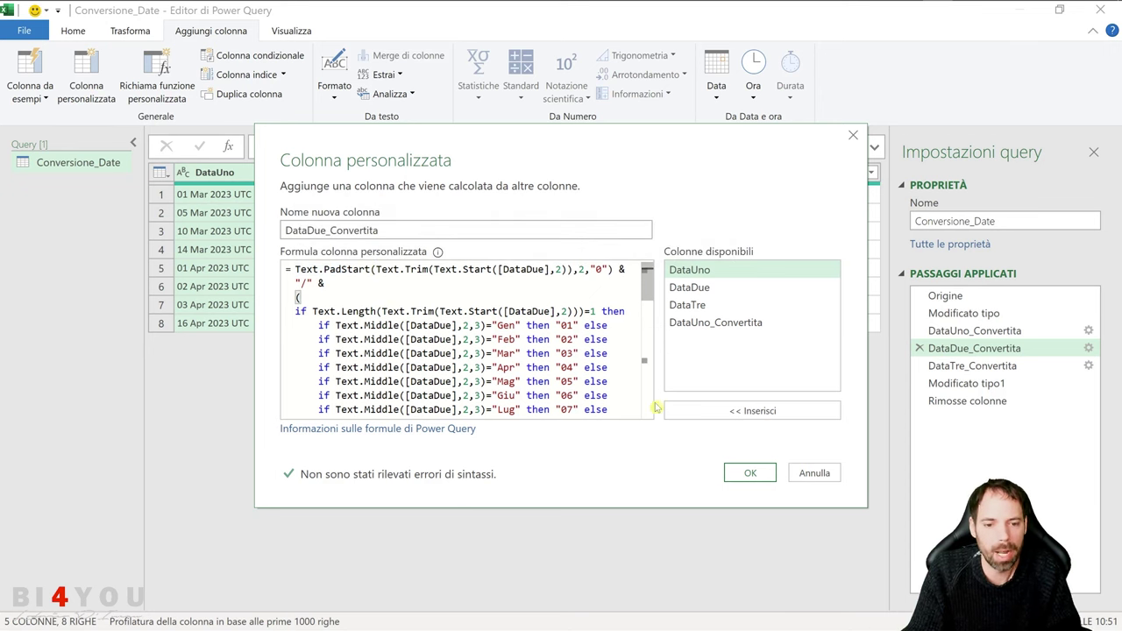